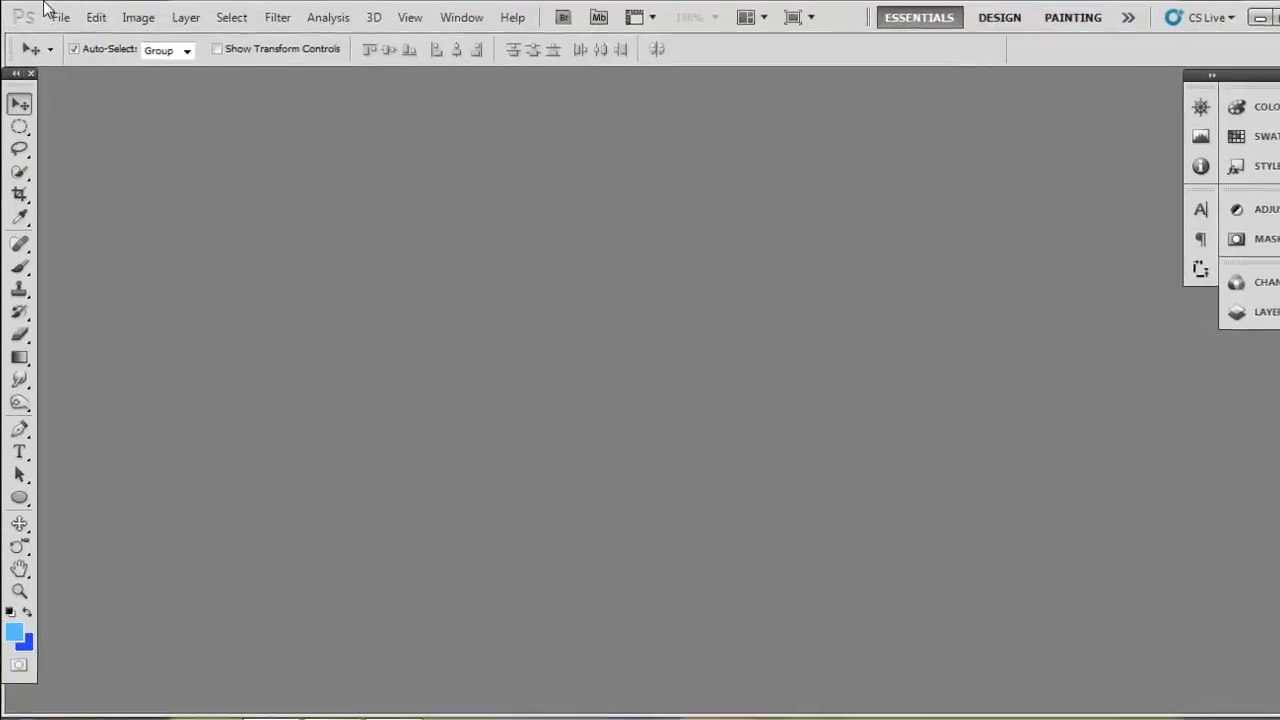
- Open d.jpg and float it in its own enlarged window
{"action": "left_click", "coordinate": [85, 25]}
{"action": "left_click", "coordinate": [114, 82]}
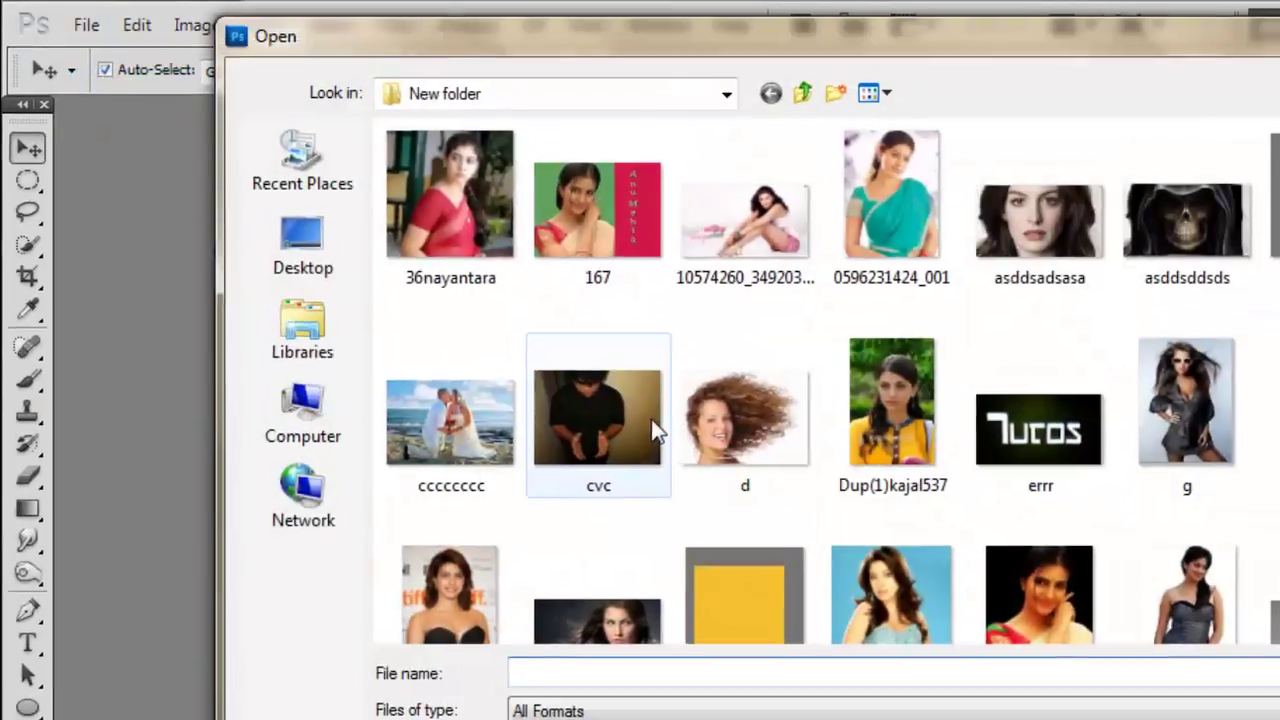
{"action": "left_click", "coordinate": [486, 265]}
{"action": "left_click", "coordinate": [1188, 440]}
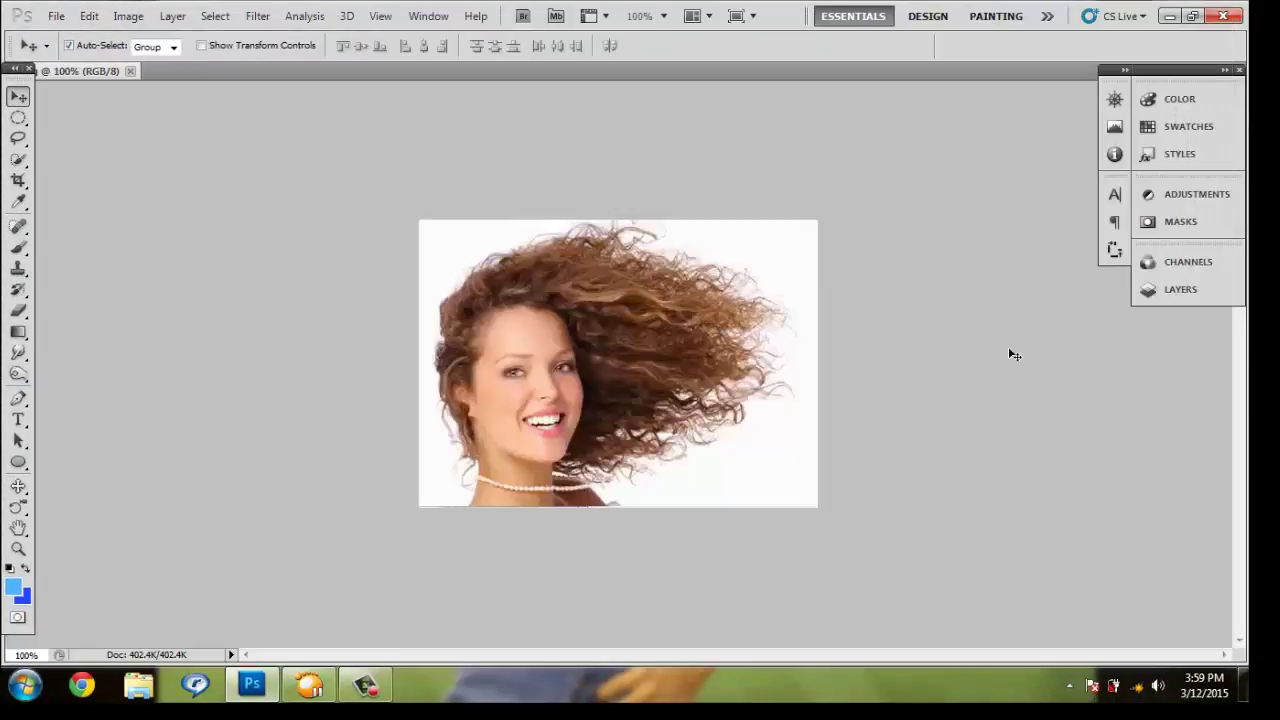
{"action": "mouse_move", "coordinate": [111, 73]}
{"action": "left_mouse_down"}
{"action": "mouse_move", "coordinate": [180, 65]}
{"action": "mouse_move", "coordinate": [473, 127]}
{"action": "left_mouse_up"}
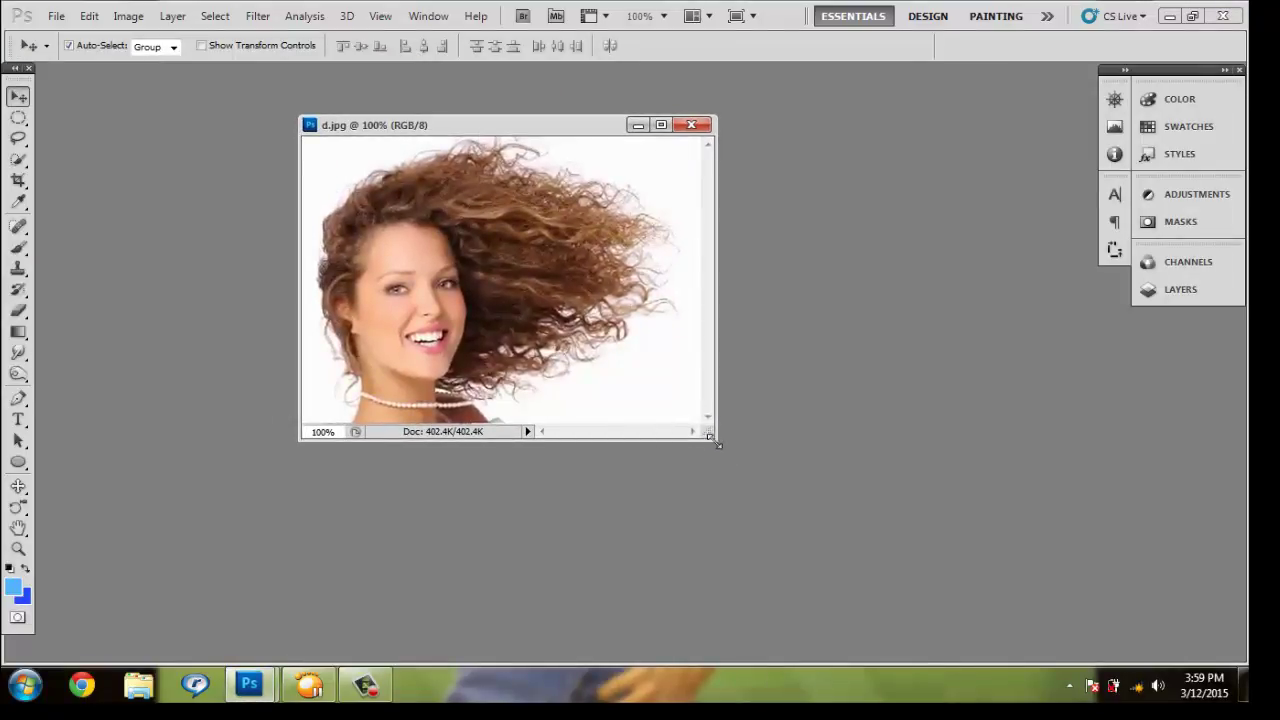
{"action": "left_click_drag", "start_coordinate": [717, 443], "coordinate": [838, 578]}
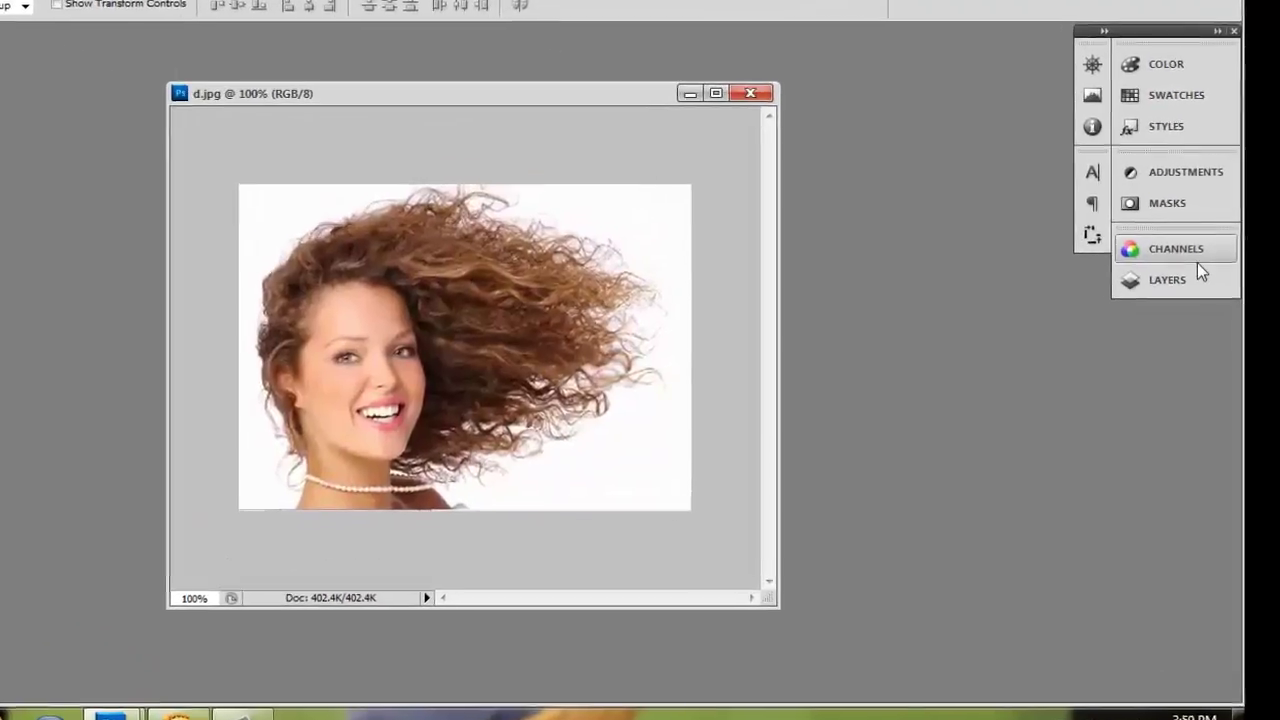
- Duplicate the Blue channel in the Channels panel to create Blue copy
{"action": "left_click", "coordinate": [1198, 256]}
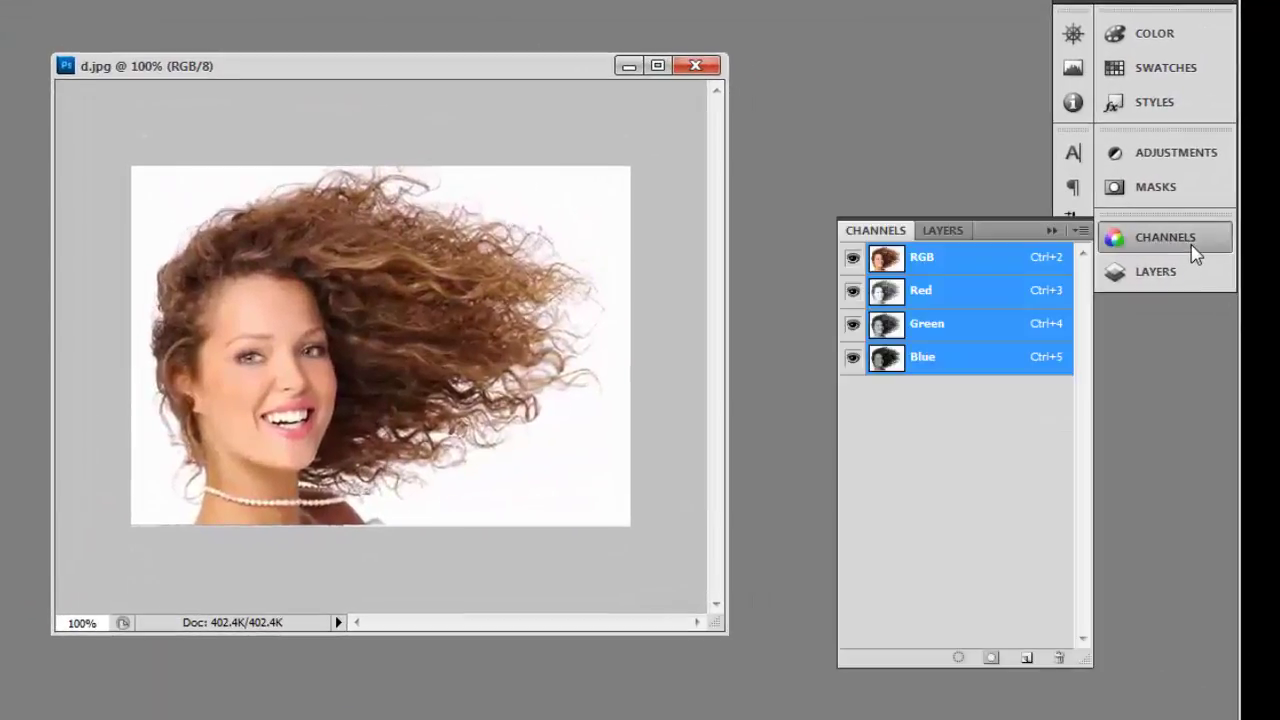
{"action": "left_click", "coordinate": [953, 357]}
{"action": "mouse_move", "coordinate": [920, 362]}
{"action": "left_mouse_down"}
{"action": "mouse_move", "coordinate": [1030, 629]}
{"action": "mouse_move", "coordinate": [1015, 625]}
{"action": "left_mouse_up"}
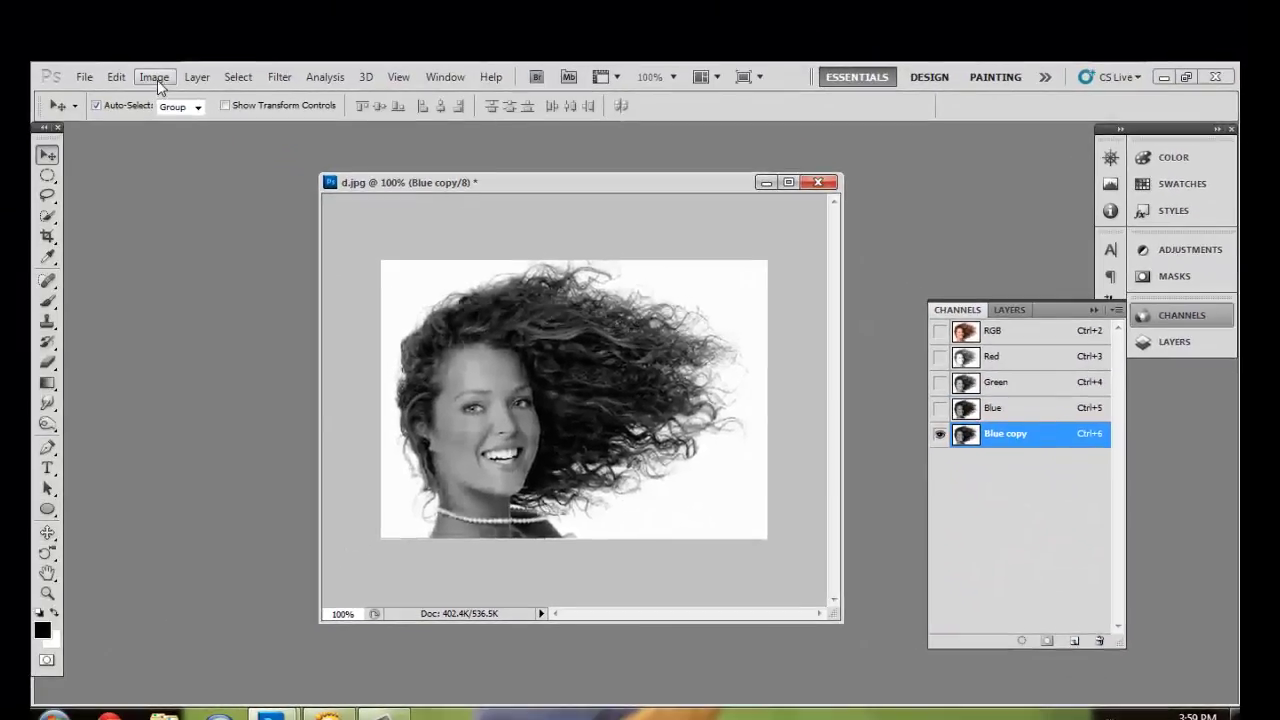
{"action": "left_click", "coordinate": [155, 79]}
{"action": "mouse_move", "coordinate": [237, 158]}
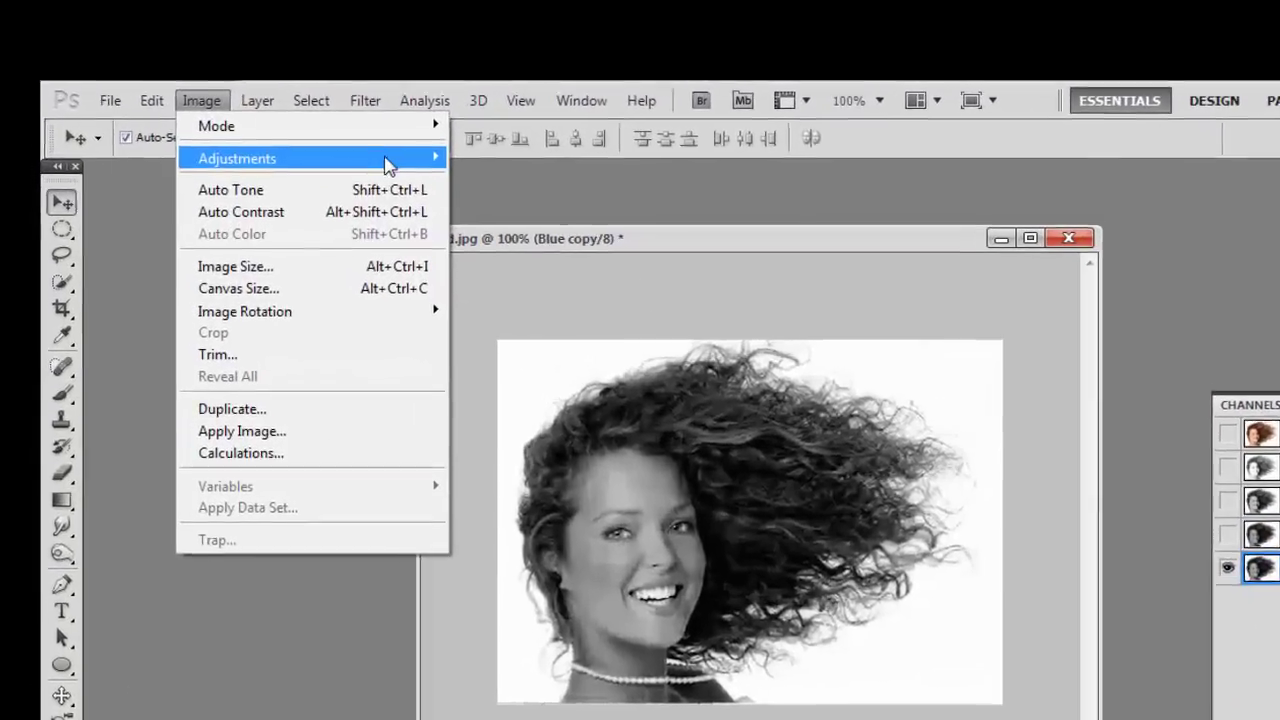
- Apply Levels to the Blue copy channel with input black 162 and white 211
{"action": "left_click", "coordinate": [498, 183]}
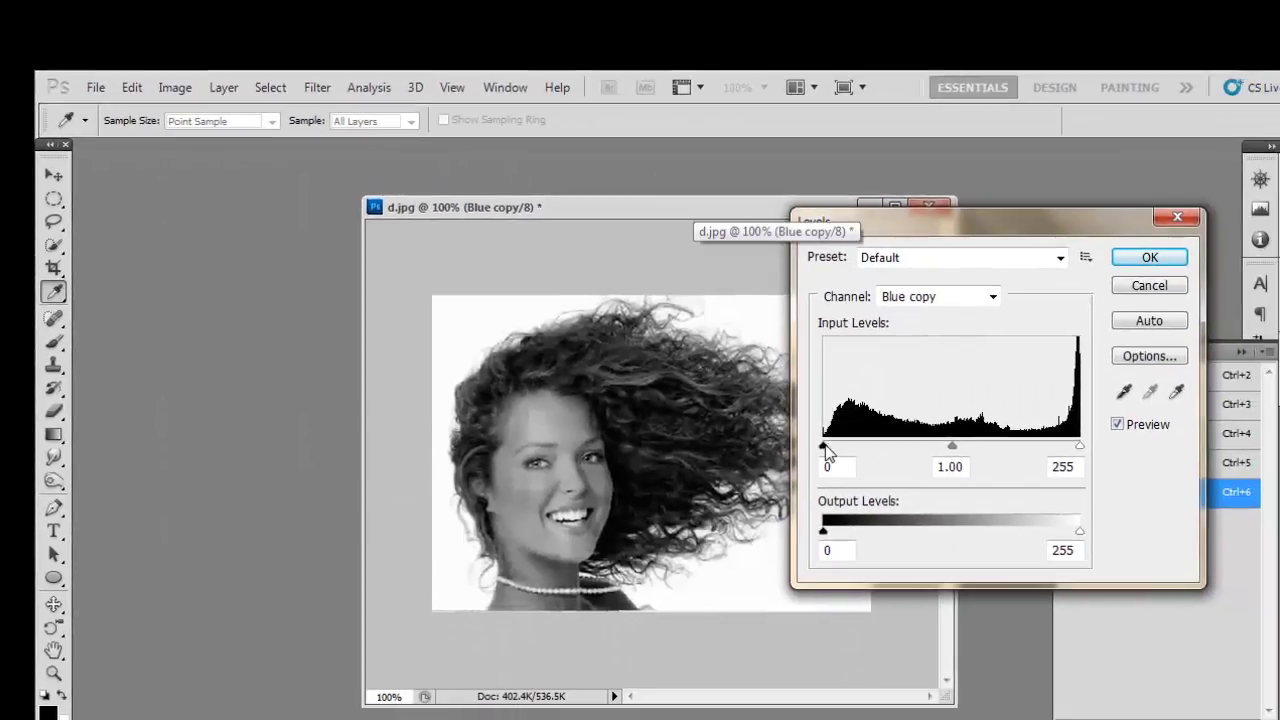
{"action": "left_click_drag", "start_coordinate": [829, 452], "coordinate": [986, 455]}
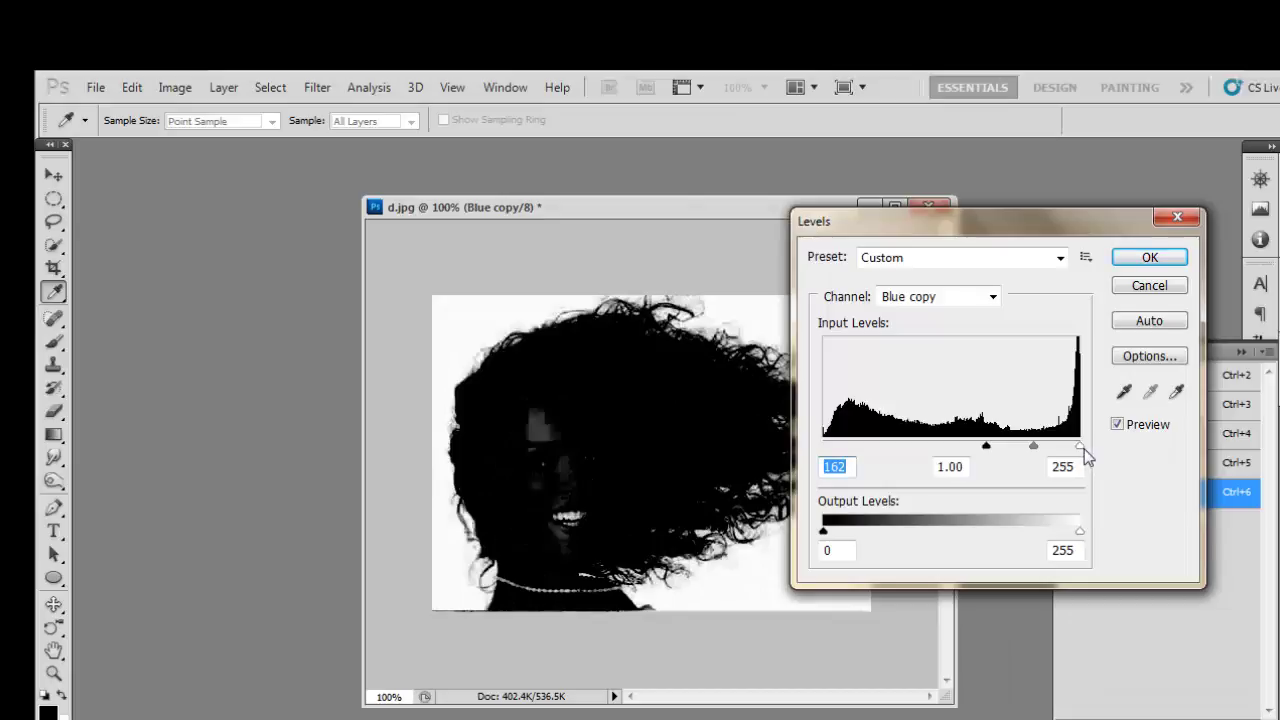
{"action": "left_click_drag", "start_coordinate": [1078, 447], "coordinate": [1036, 466]}
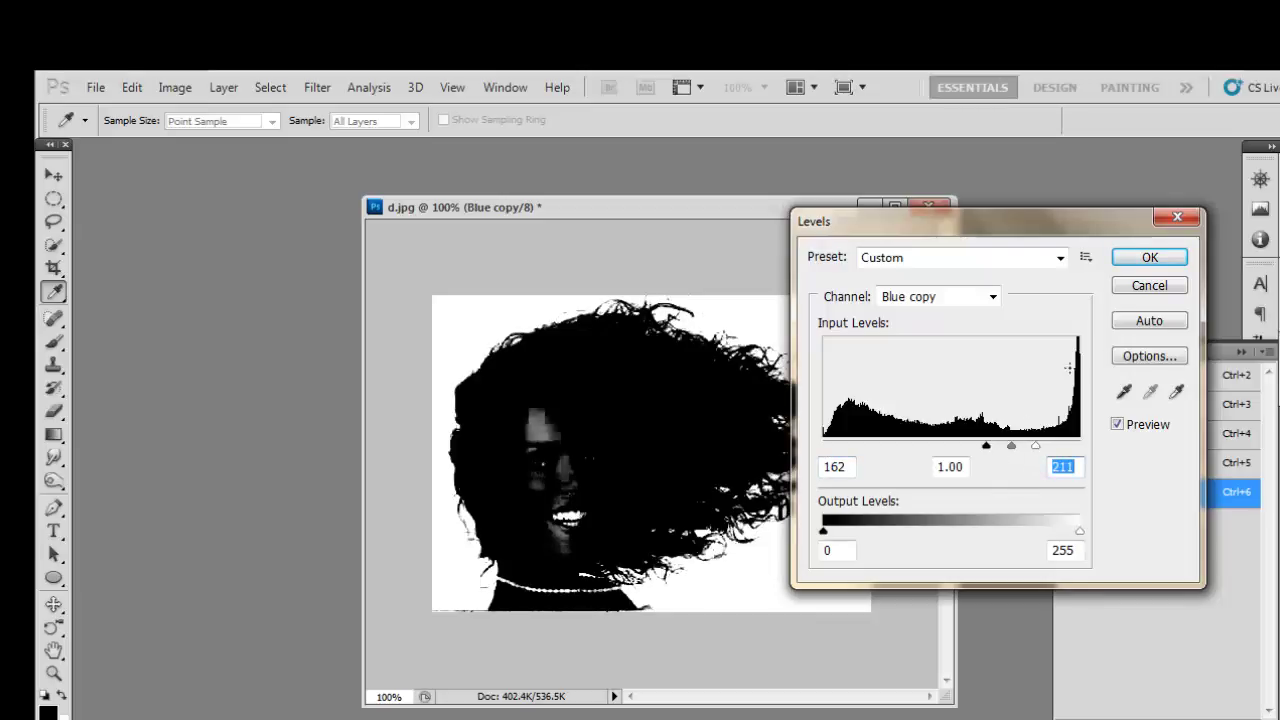
{"action": "left_click", "coordinate": [1150, 259]}
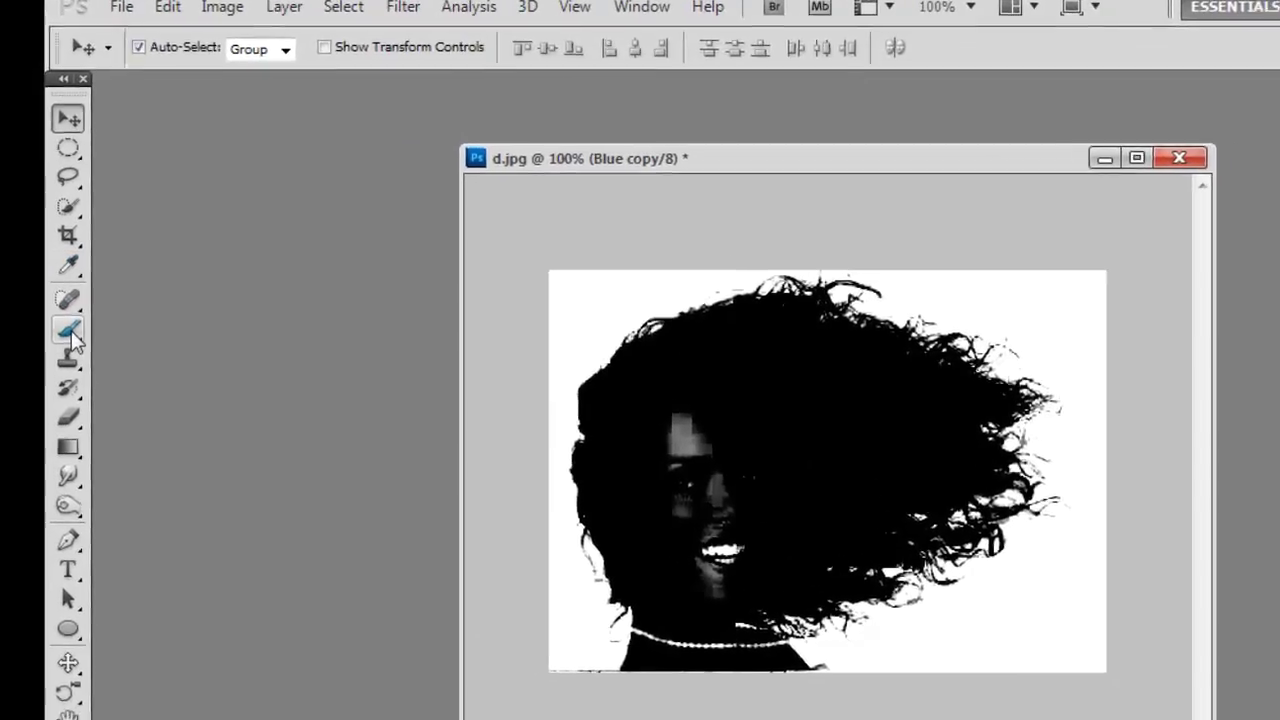
- Paint the face, eyes and chin black in Blue copy with a hard ~93 px brush
{"action": "left_click", "coordinate": [70, 334]}
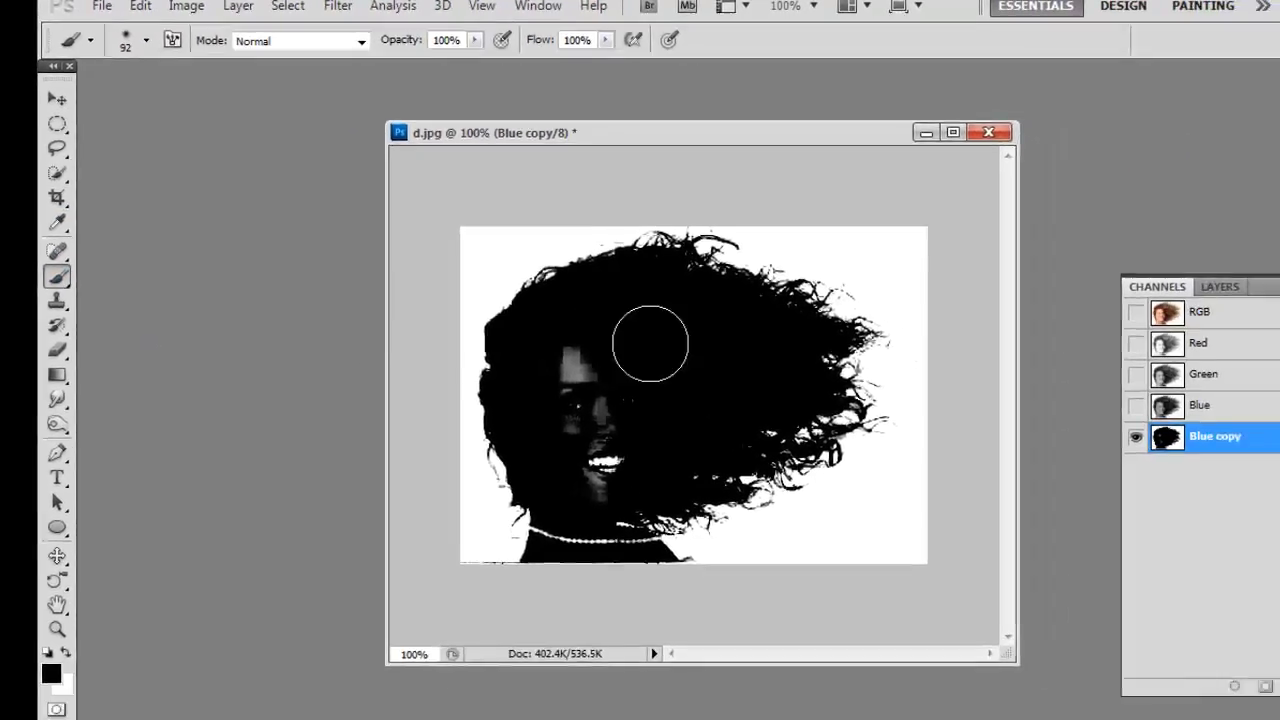
{"action": "mouse_move", "coordinate": [533, 276]}
{"action": "left_mouse_down"}
{"action": "mouse_move", "coordinate": [471, 337]}
{"action": "mouse_move", "coordinate": [508, 314]}
{"action": "mouse_move", "coordinate": [508, 366]}
{"action": "mouse_move", "coordinate": [480, 443]}
{"action": "left_mouse_up"}
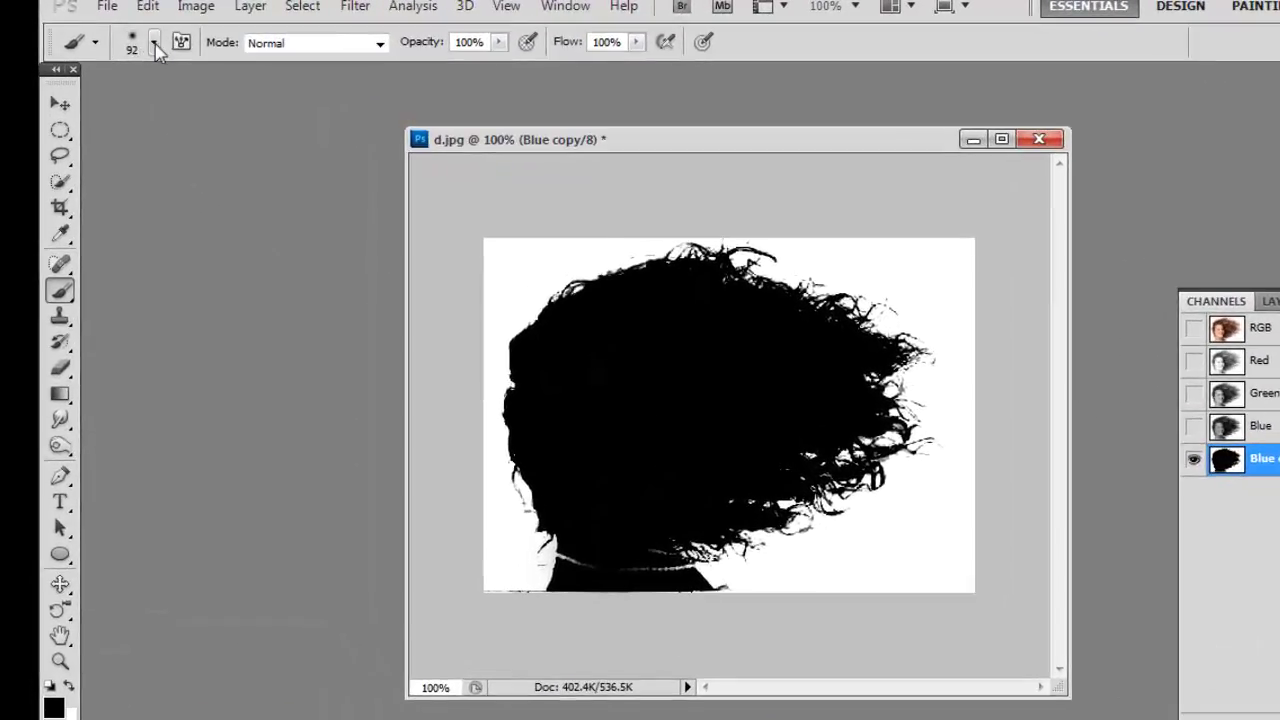
{"action": "left_click", "coordinate": [123, 34]}
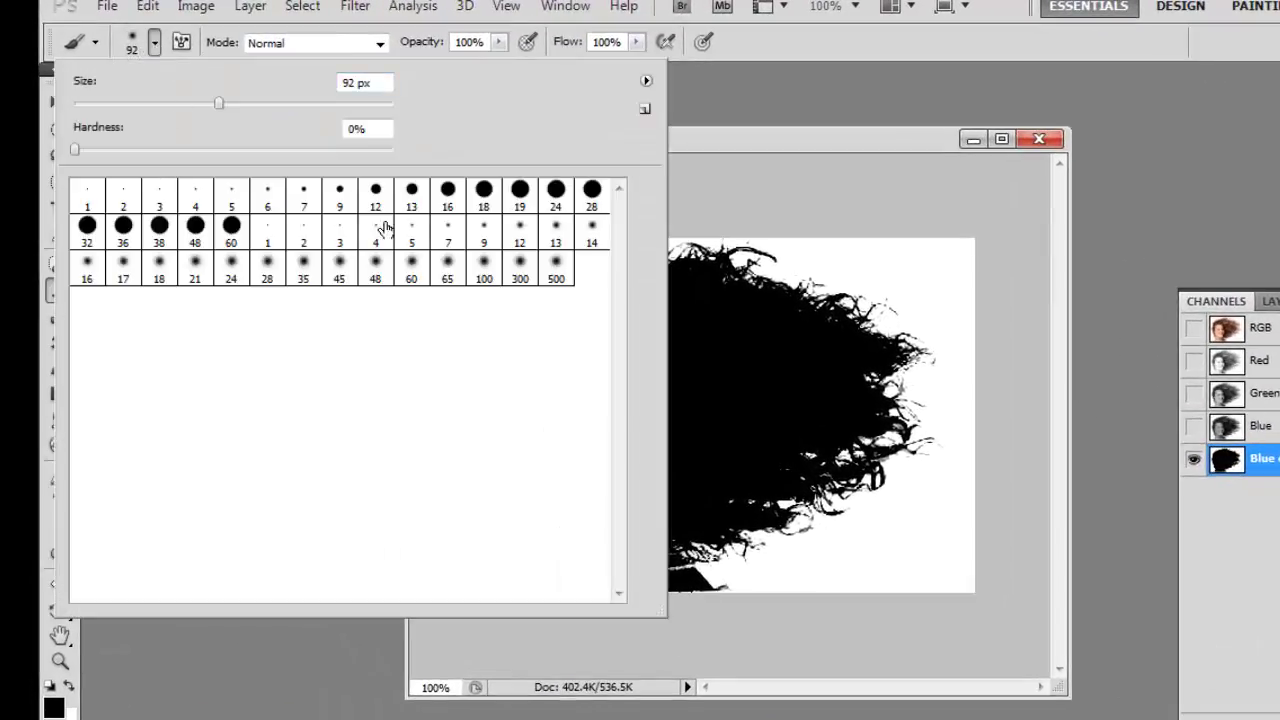
{"action": "left_click", "coordinate": [445, 197]}
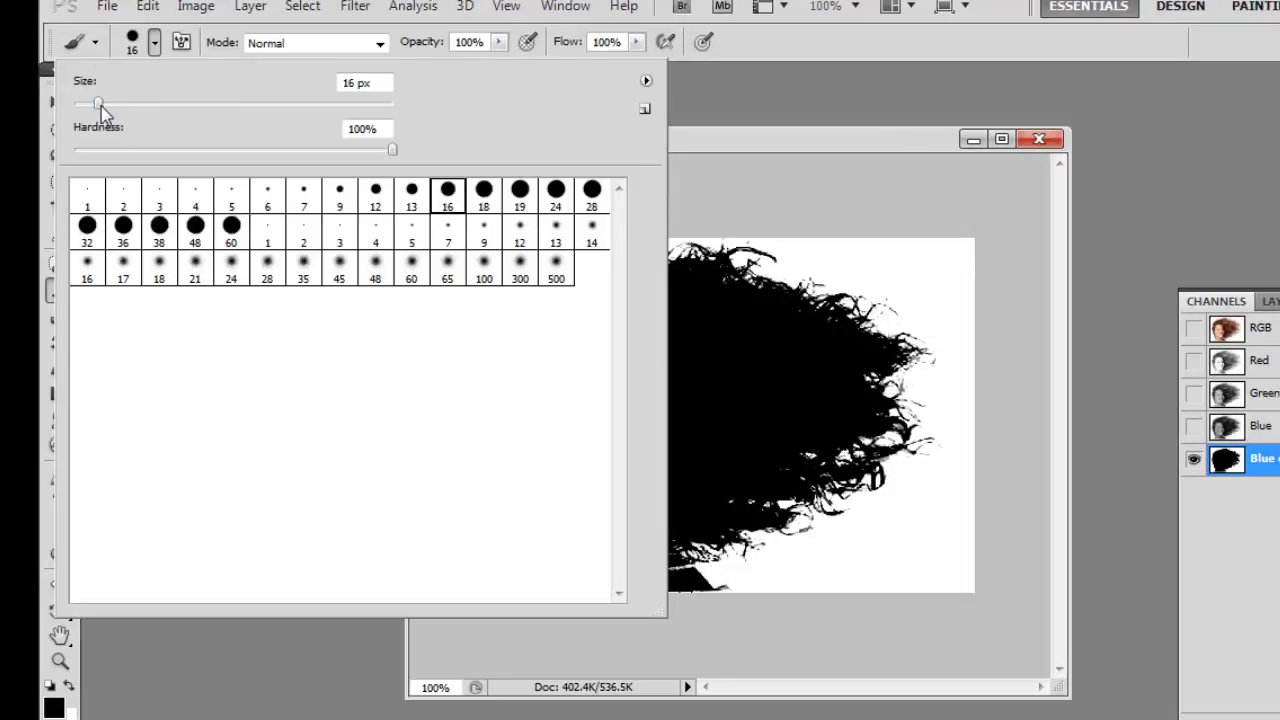
{"action": "left_click_drag", "start_coordinate": [99, 104], "coordinate": [218, 130]}
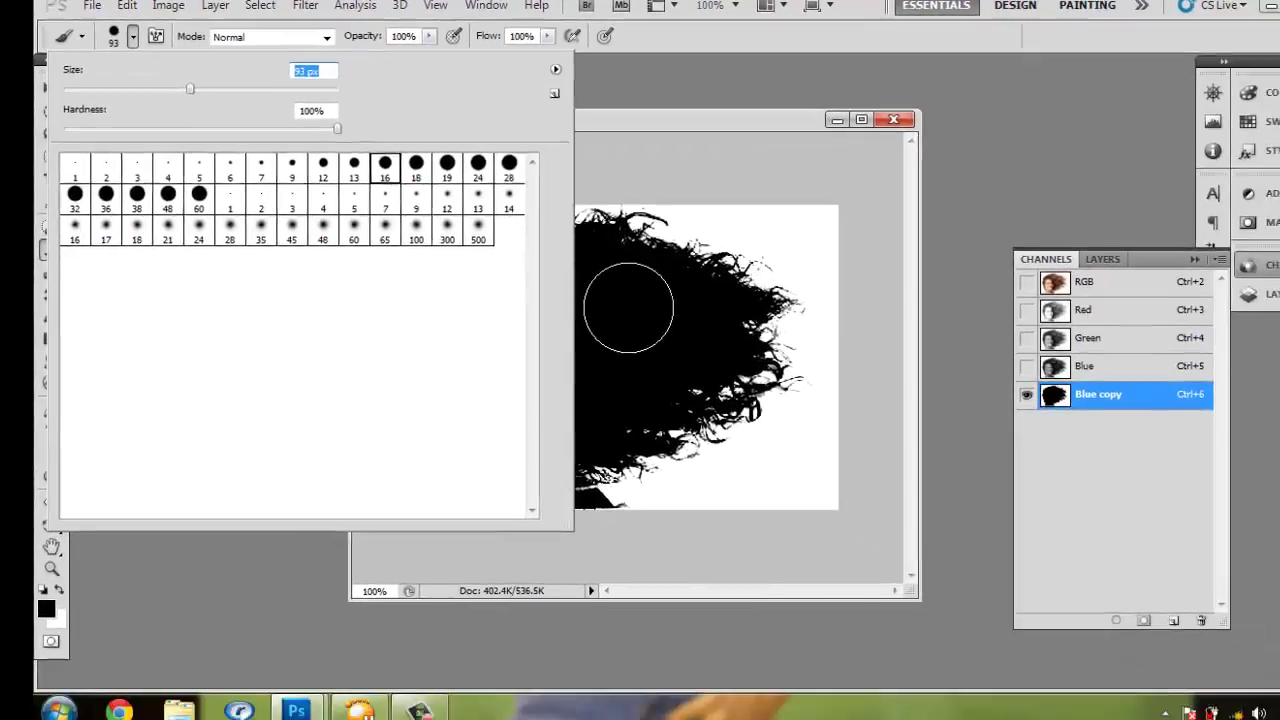
{"action": "left_click", "coordinate": [565, 290]}
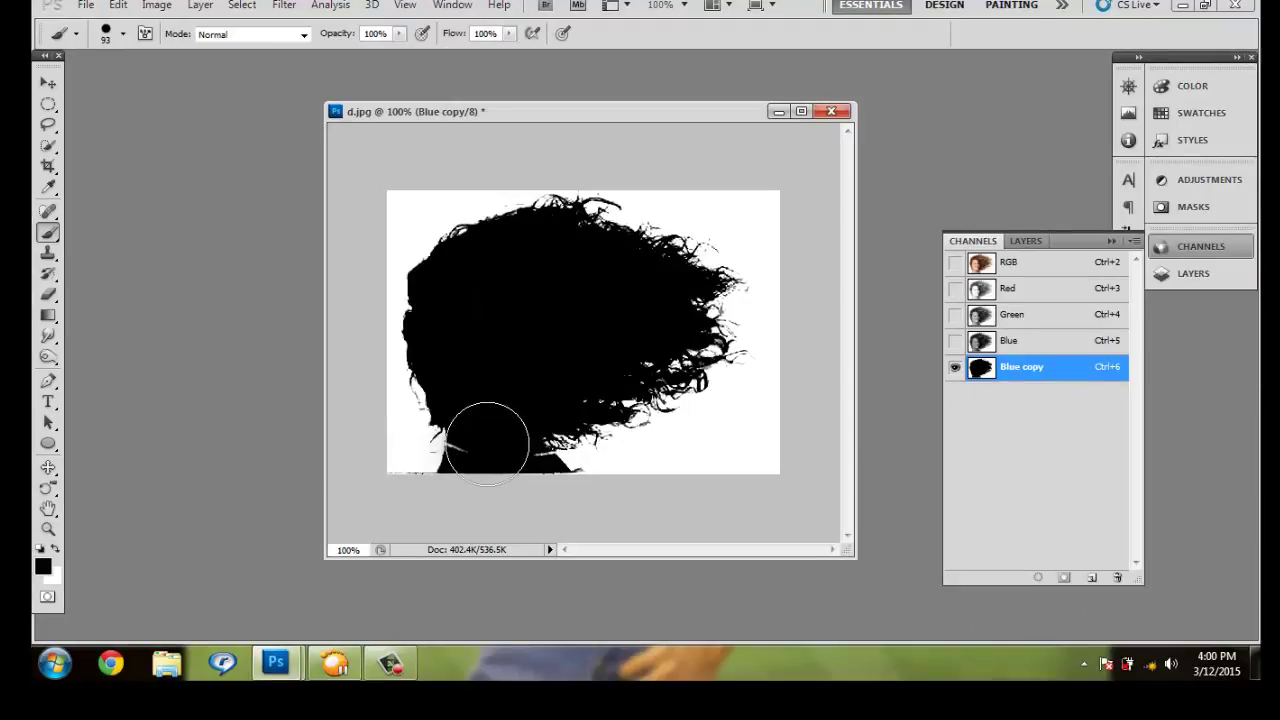
{"action": "left_click_drag", "start_coordinate": [487, 443], "coordinate": [517, 474]}
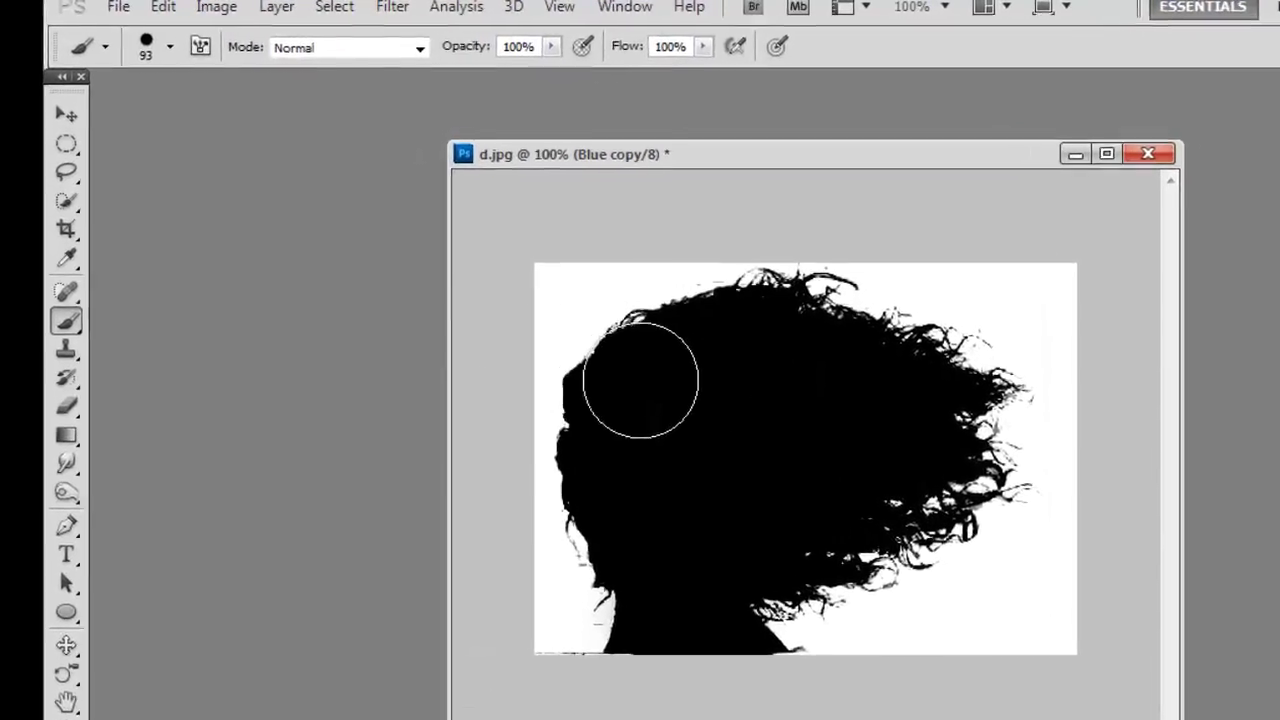
{"action": "left_click", "coordinate": [66, 114]}
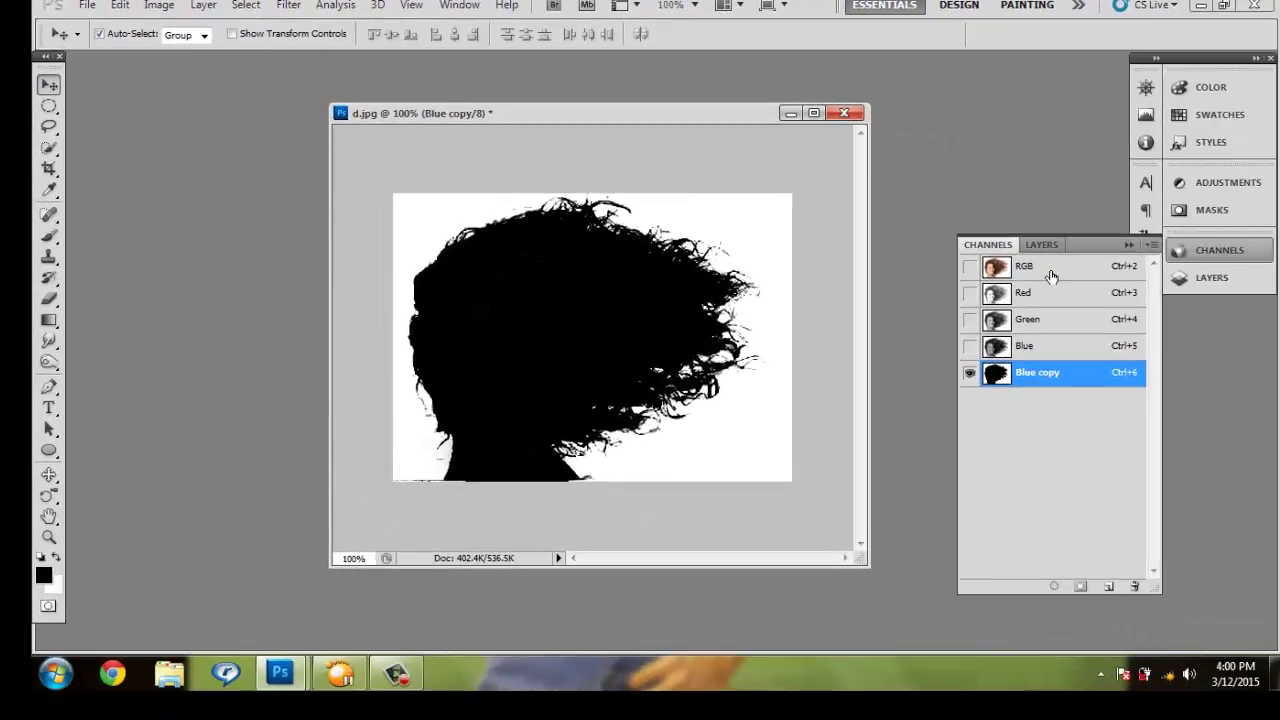
- Load Blue copy as a selection and invert it onto the woman in the composite
{"action": "left_click", "coordinate": [1051, 276]}
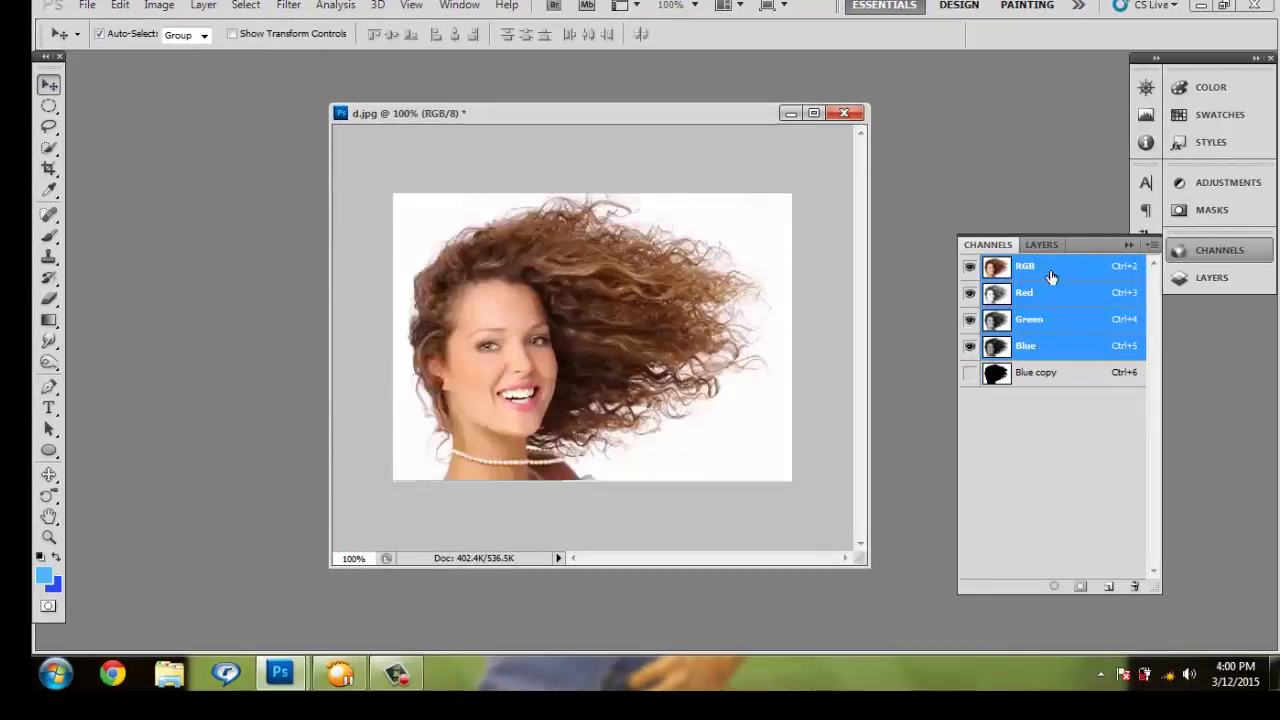
{"action": "left_click", "coordinate": [1050, 378]}
{"action": "left_click", "coordinate": [380, 8]}
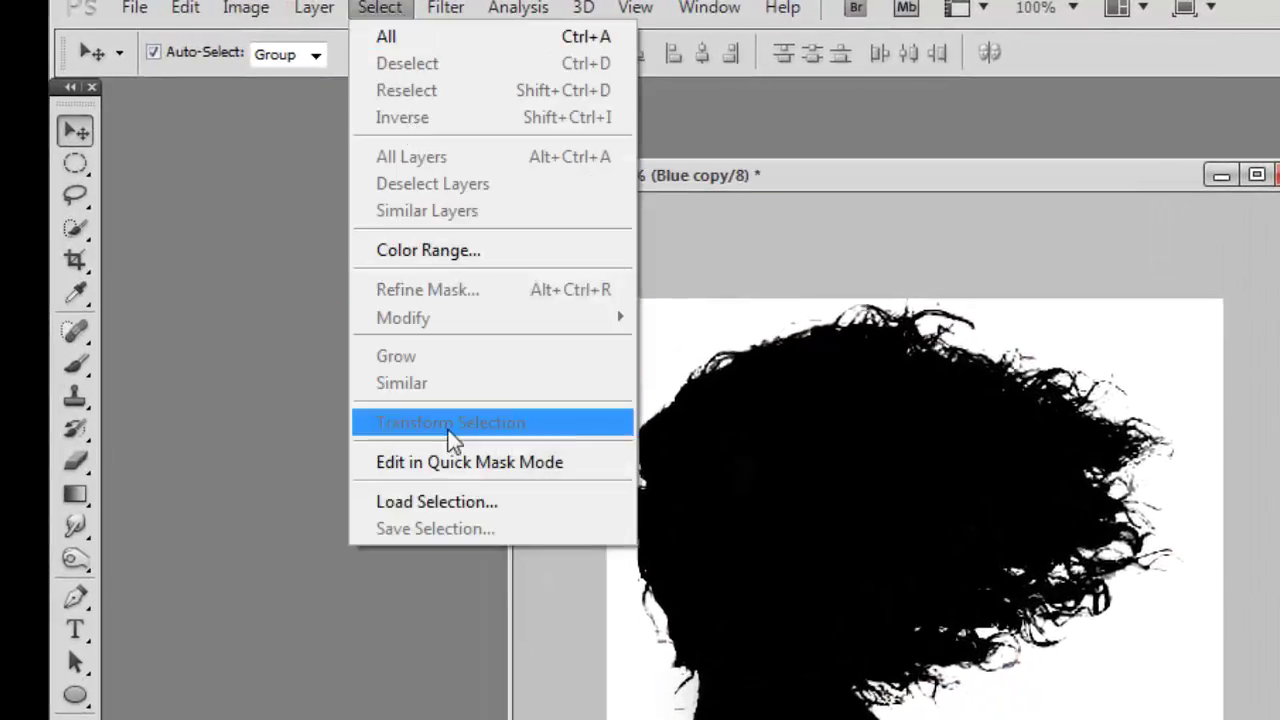
{"action": "left_click", "coordinate": [445, 499]}
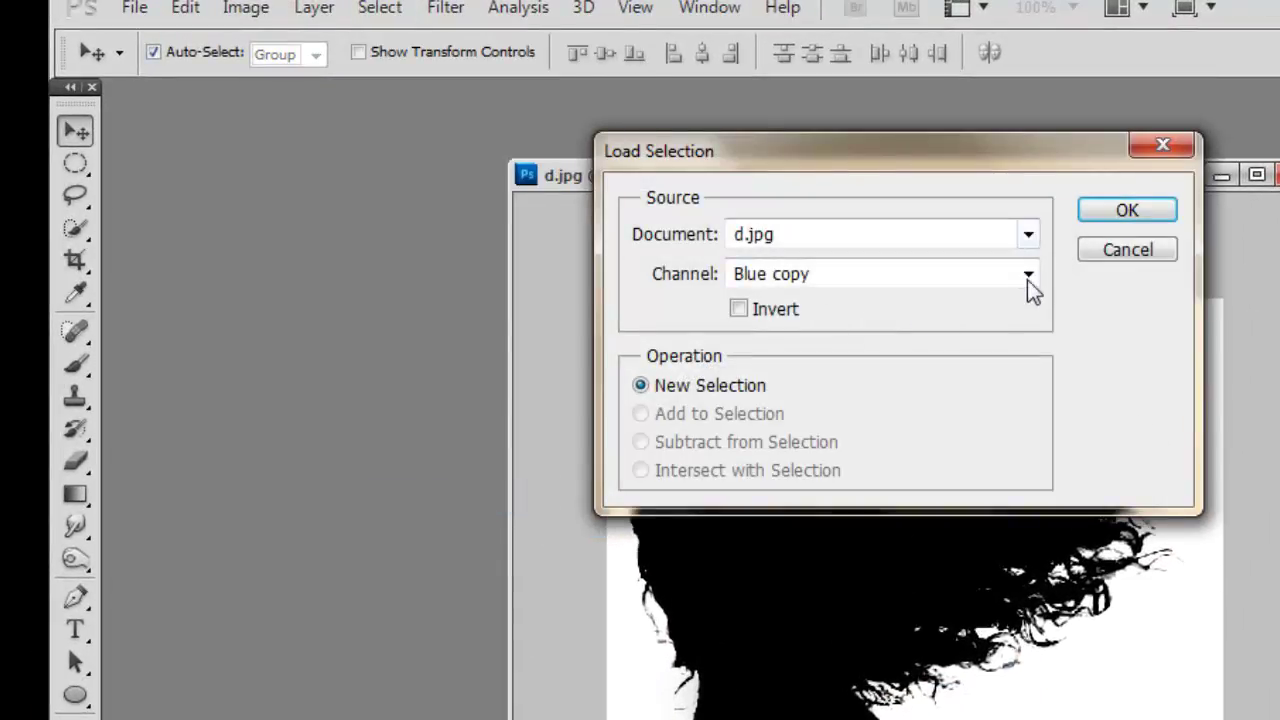
{"action": "left_click", "coordinate": [1028, 274]}
{"action": "left_click", "coordinate": [773, 305]}
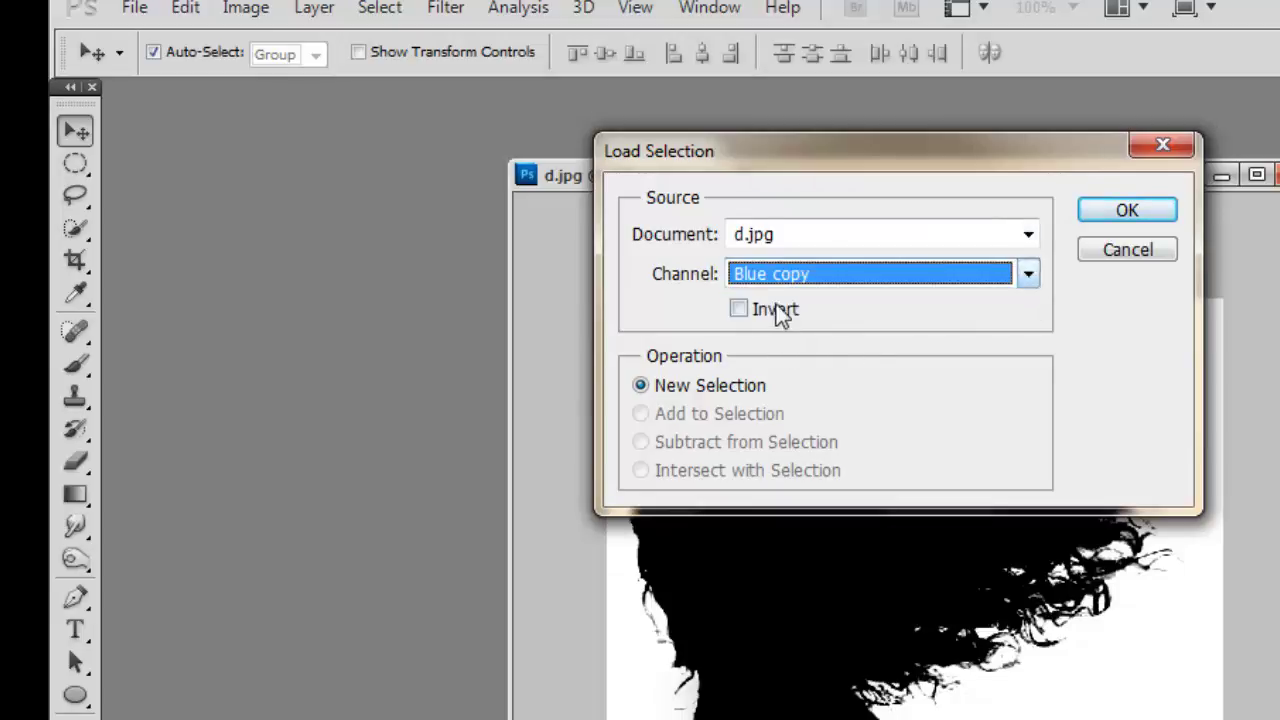
{"action": "left_click", "coordinate": [1125, 212]}
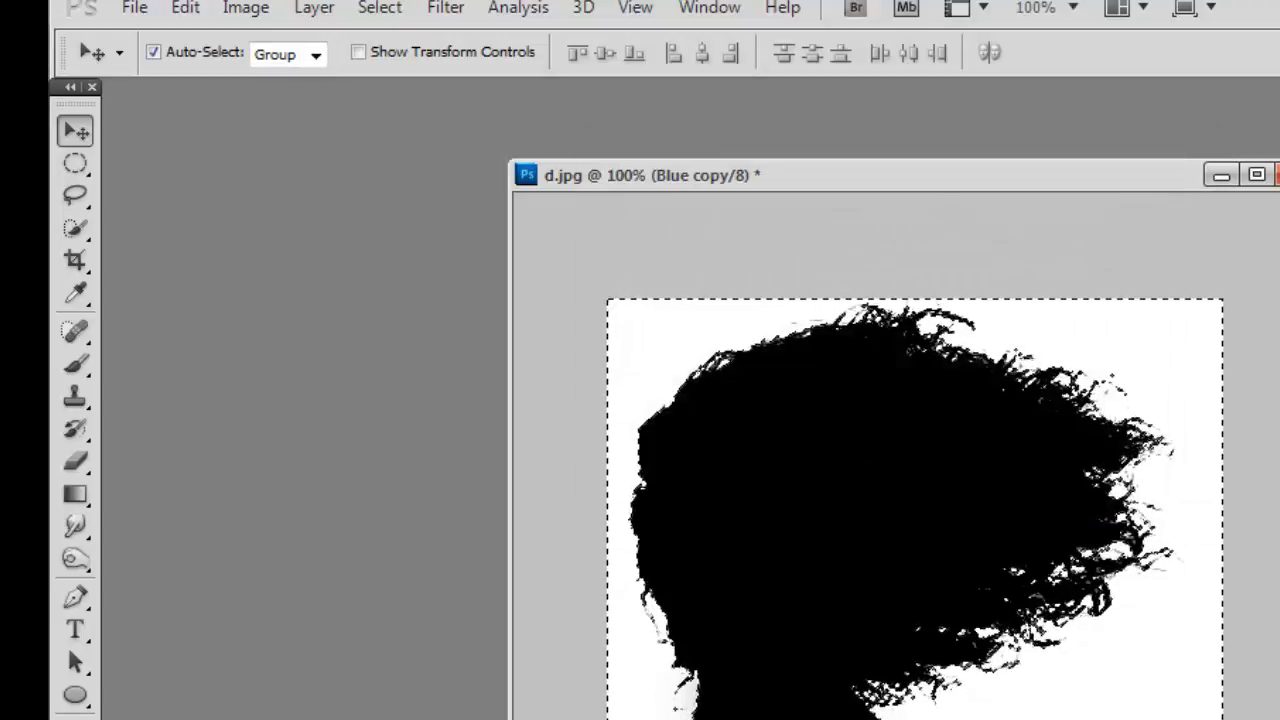
{"action": "key", "text": "ctrl+2"}
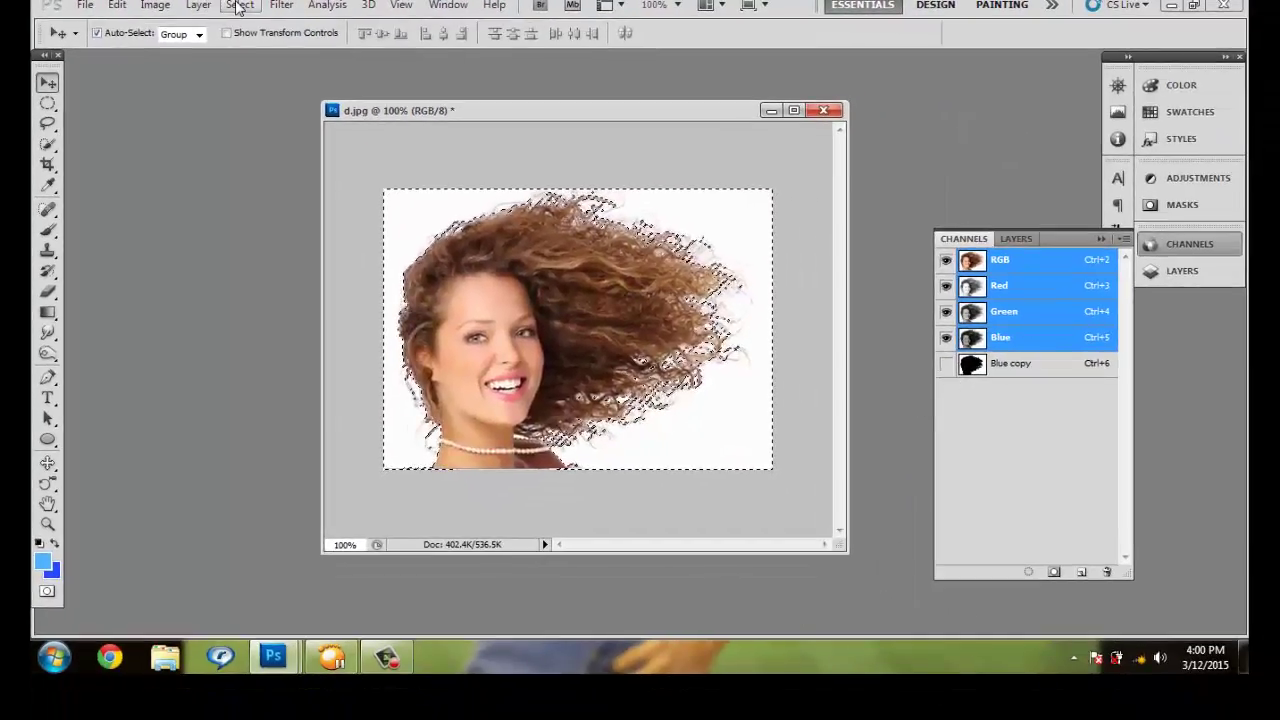
{"action": "left_click", "coordinate": [239, 6]}
{"action": "left_click", "coordinate": [259, 76]}
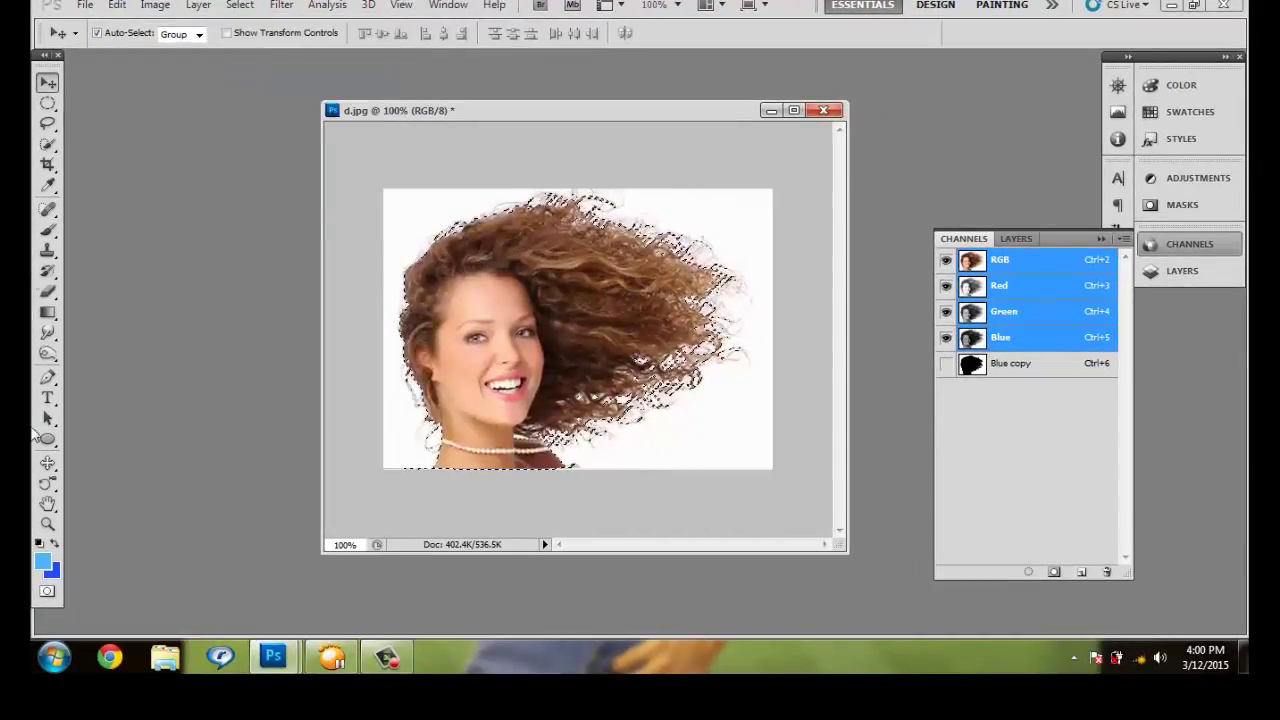
- Copy the selected woman, paste her as Layer 1, and hide the Background
{"action": "left_click", "coordinate": [1017, 240]}
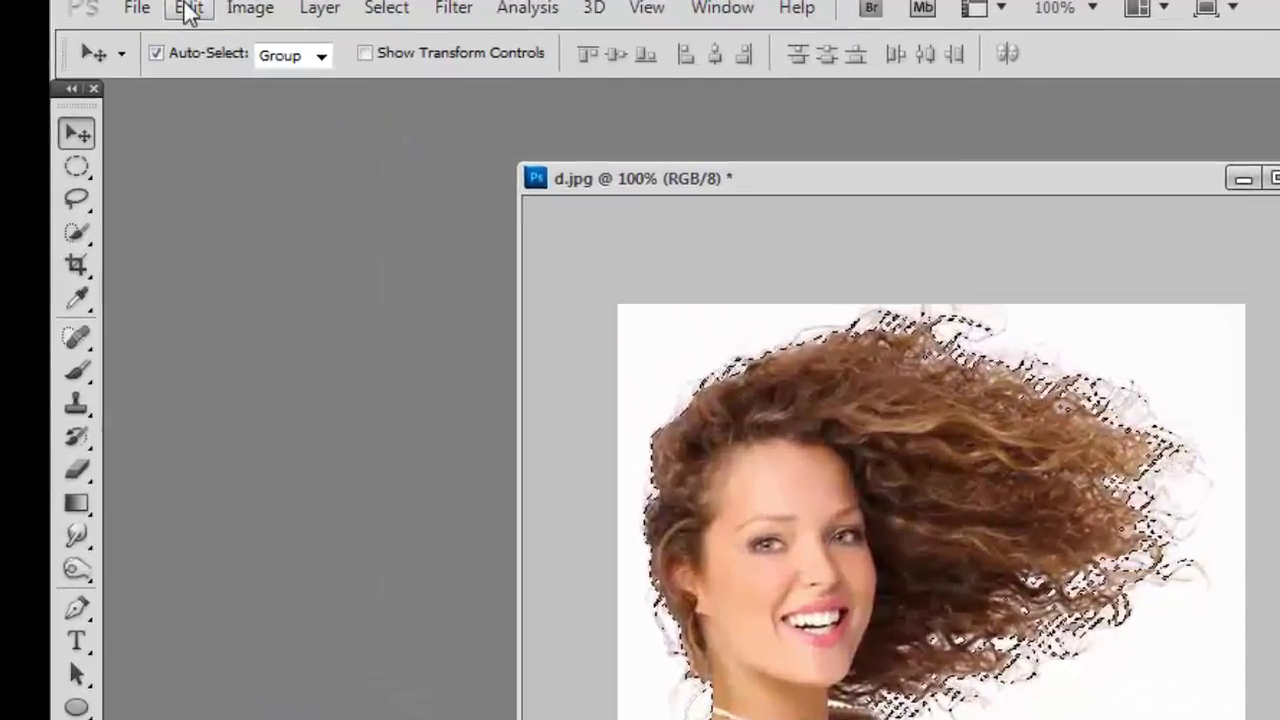
{"action": "left_click", "coordinate": [117, 5]}
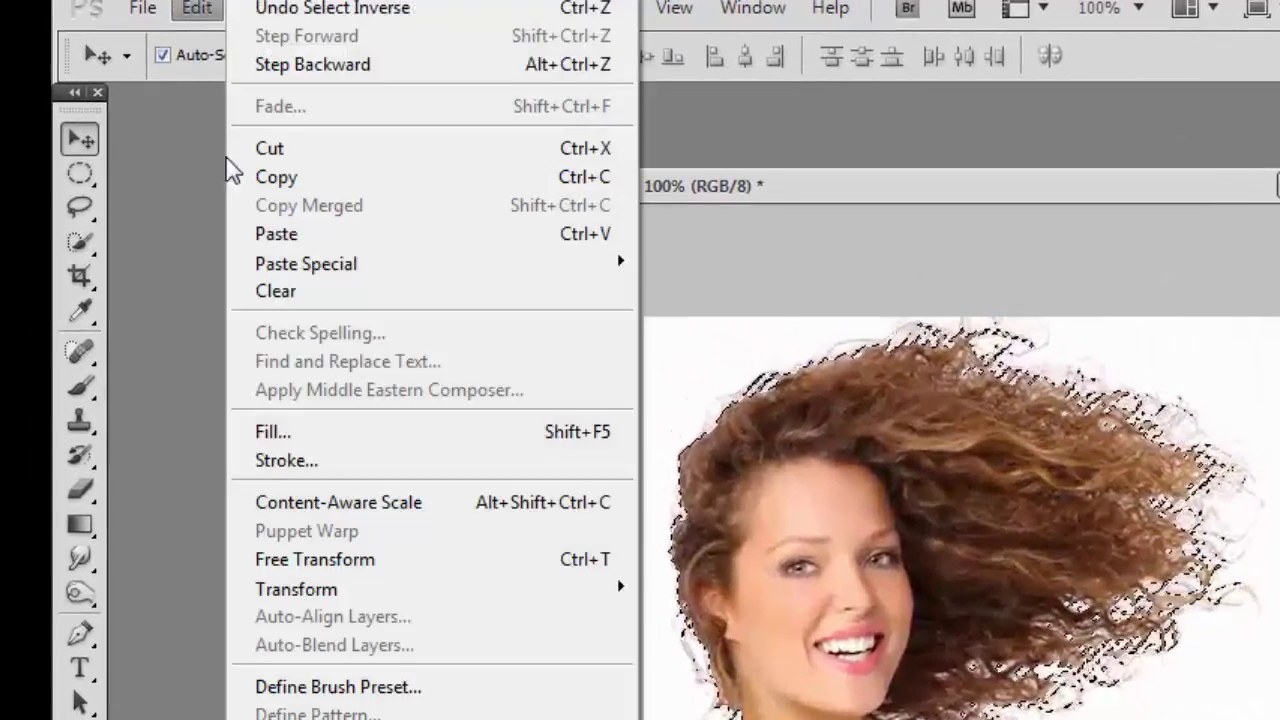
{"action": "left_click", "coordinate": [268, 178]}
{"action": "left_click", "coordinate": [198, 12]}
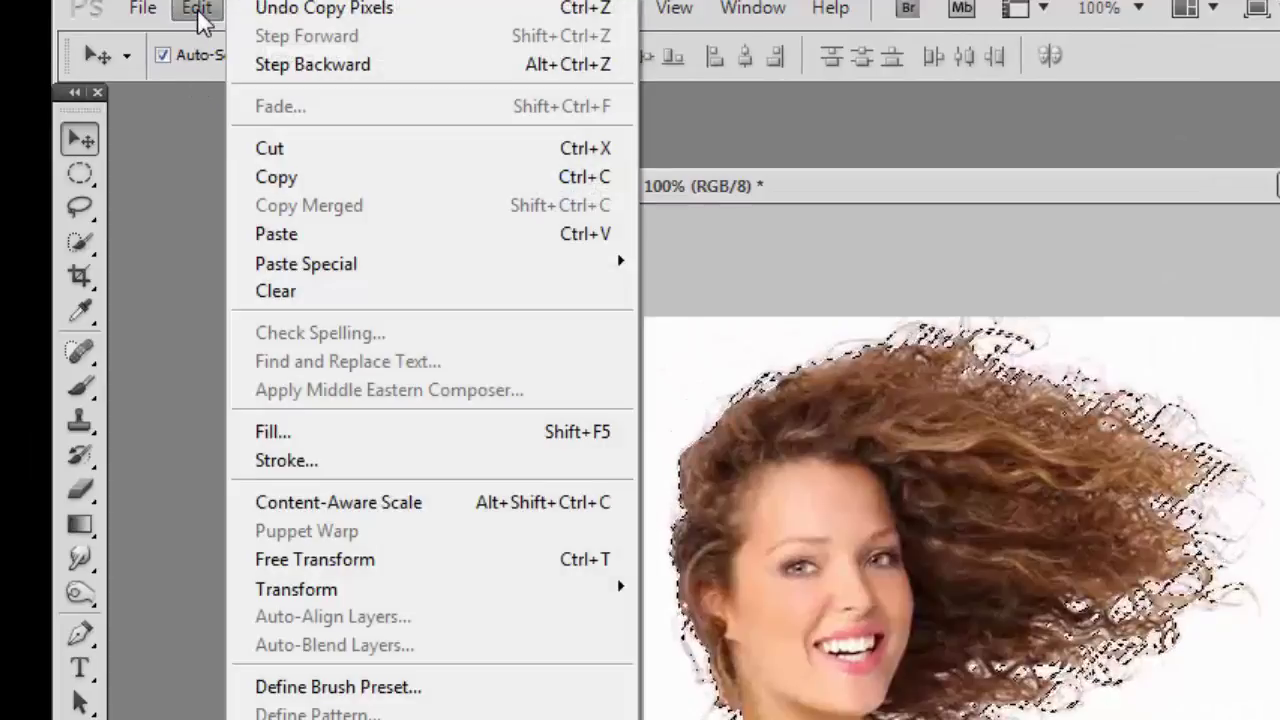
{"action": "left_click", "coordinate": [290, 234]}
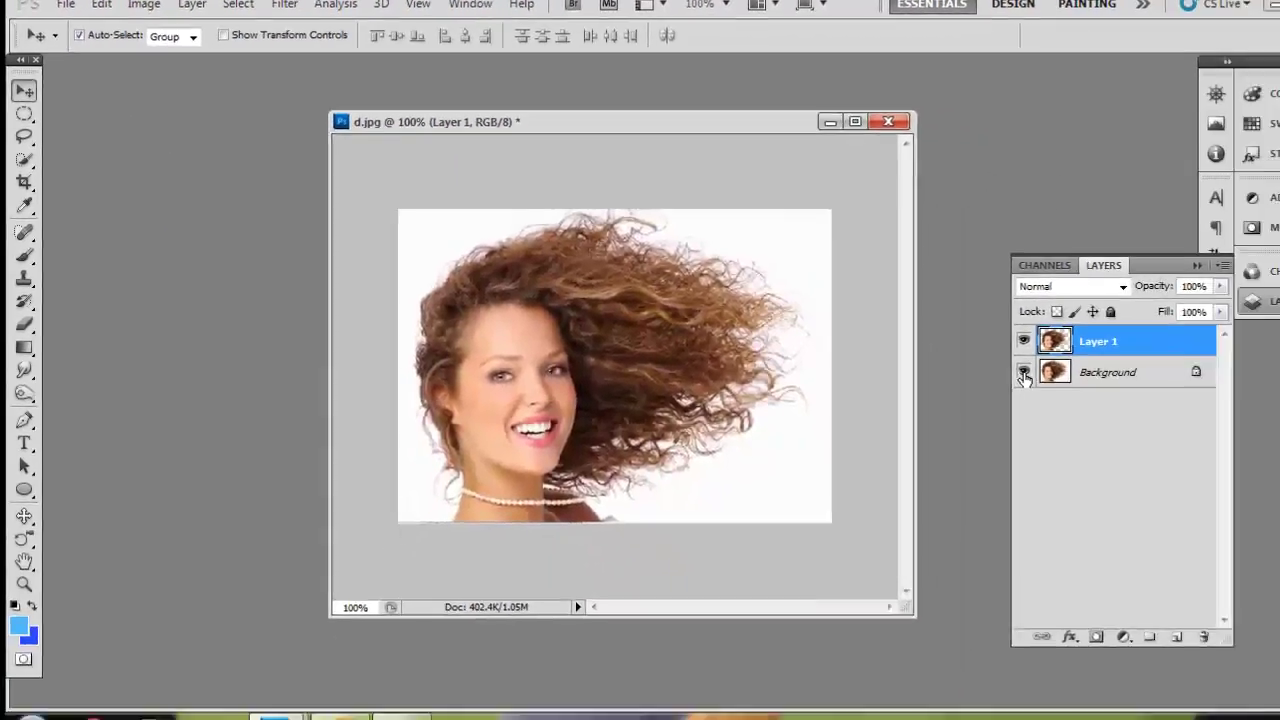
{"action": "left_click", "coordinate": [961, 351]}
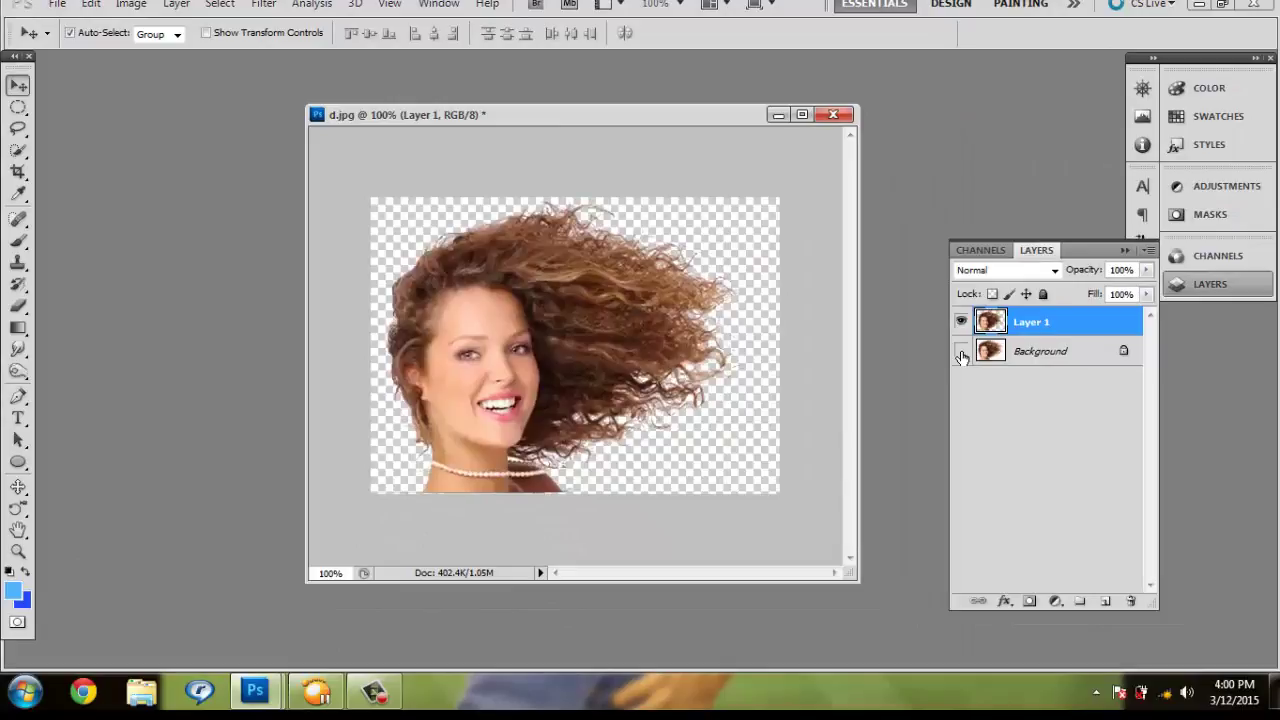
- Show and select the Background layer, then add a new Layer 2 above it
{"action": "left_click", "coordinate": [961, 355]}
{"action": "left_click", "coordinate": [961, 355]}
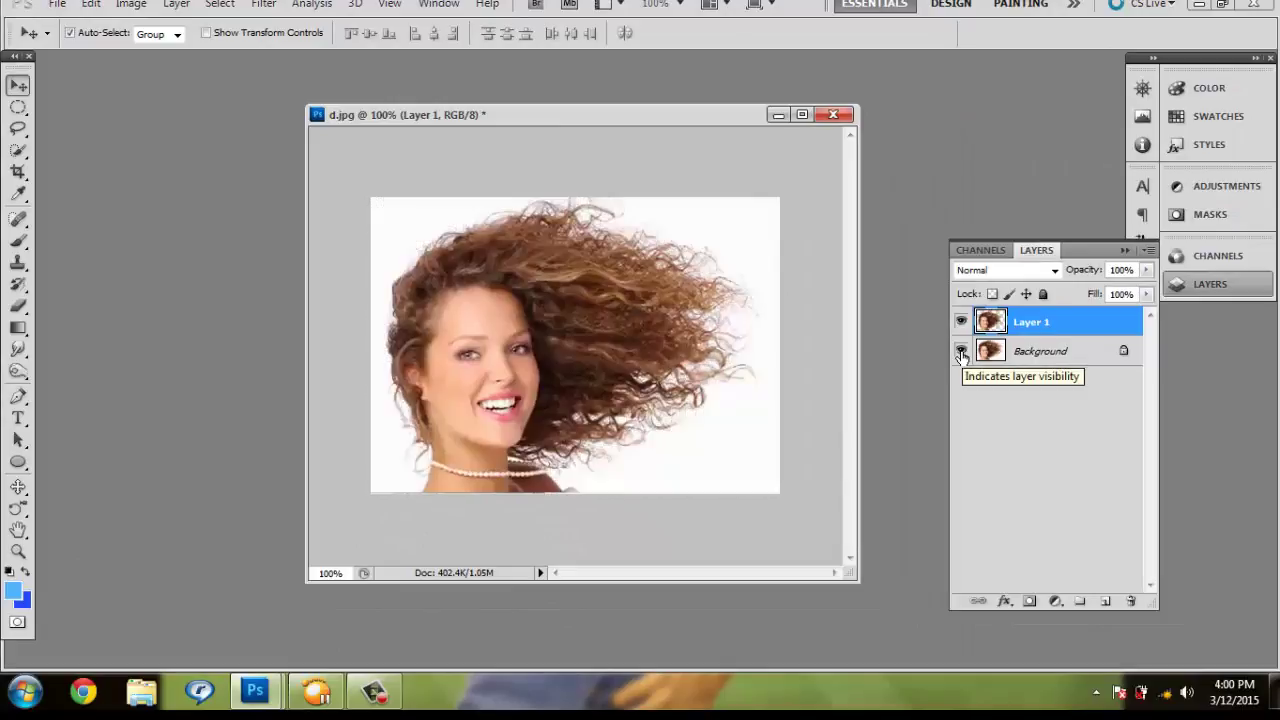
{"action": "left_click", "coordinate": [961, 351]}
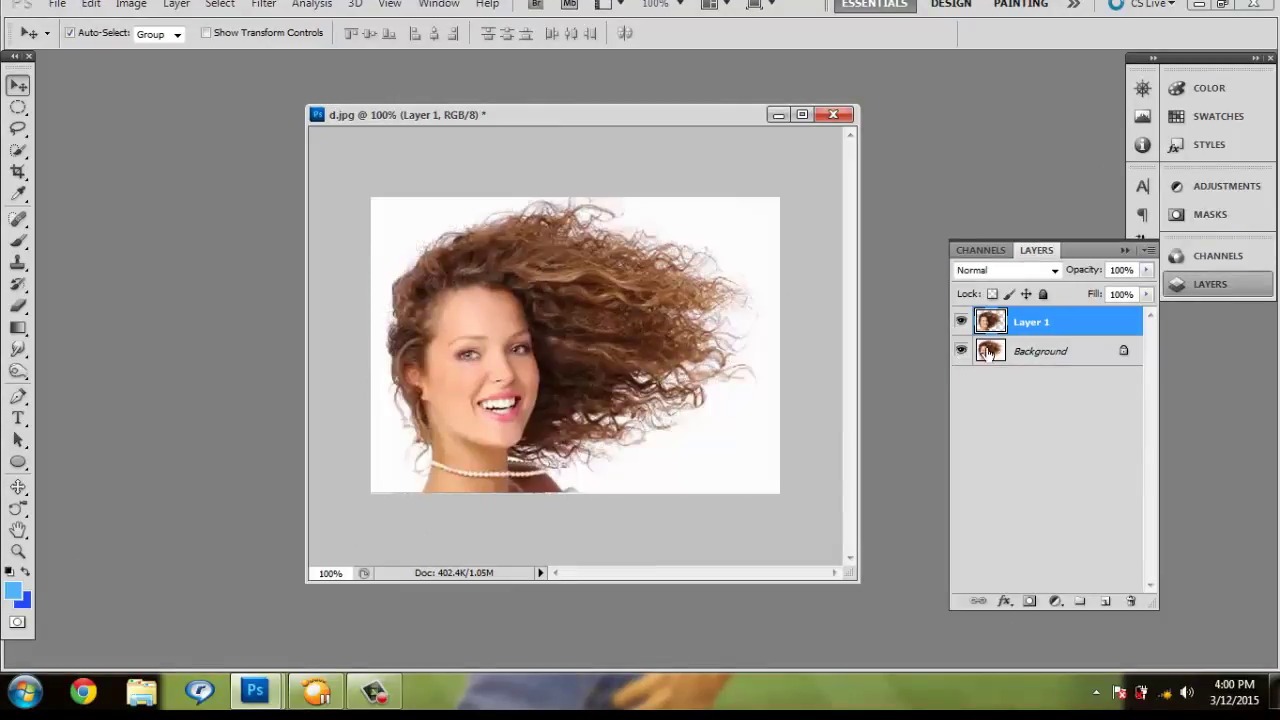
{"action": "left_click", "coordinate": [1036, 360]}
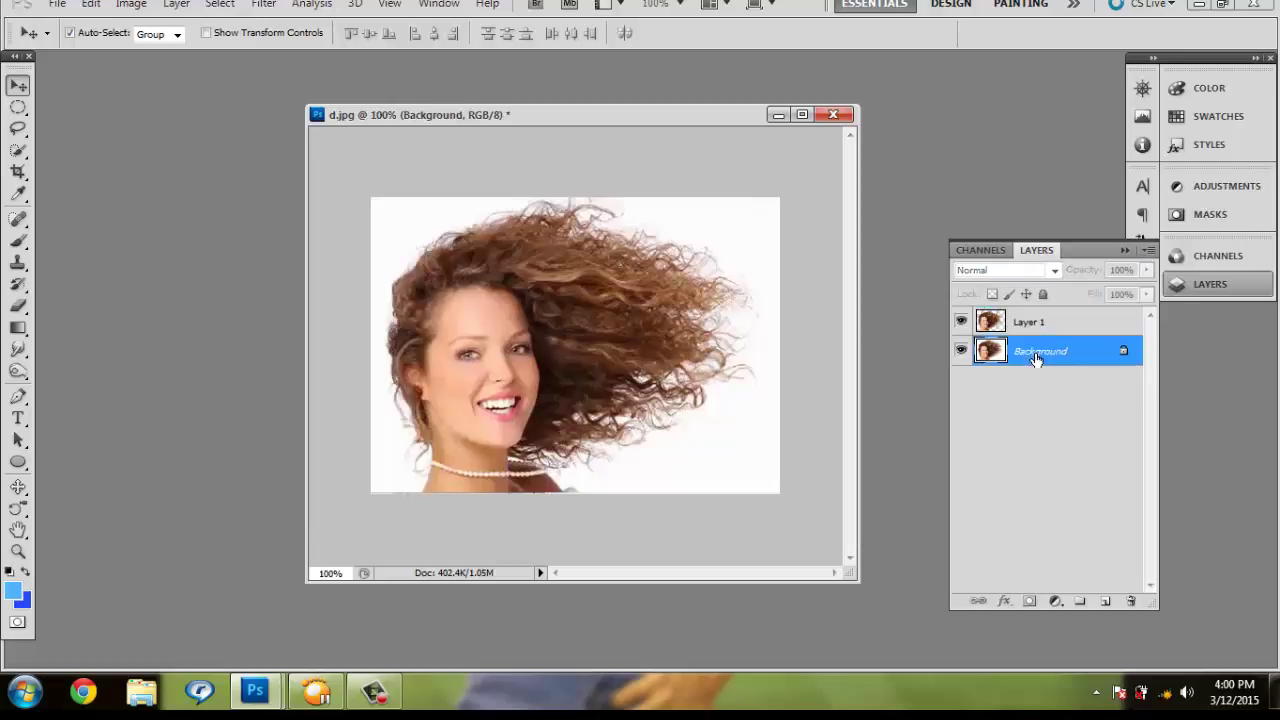
{"action": "left_click", "coordinate": [1104, 602]}
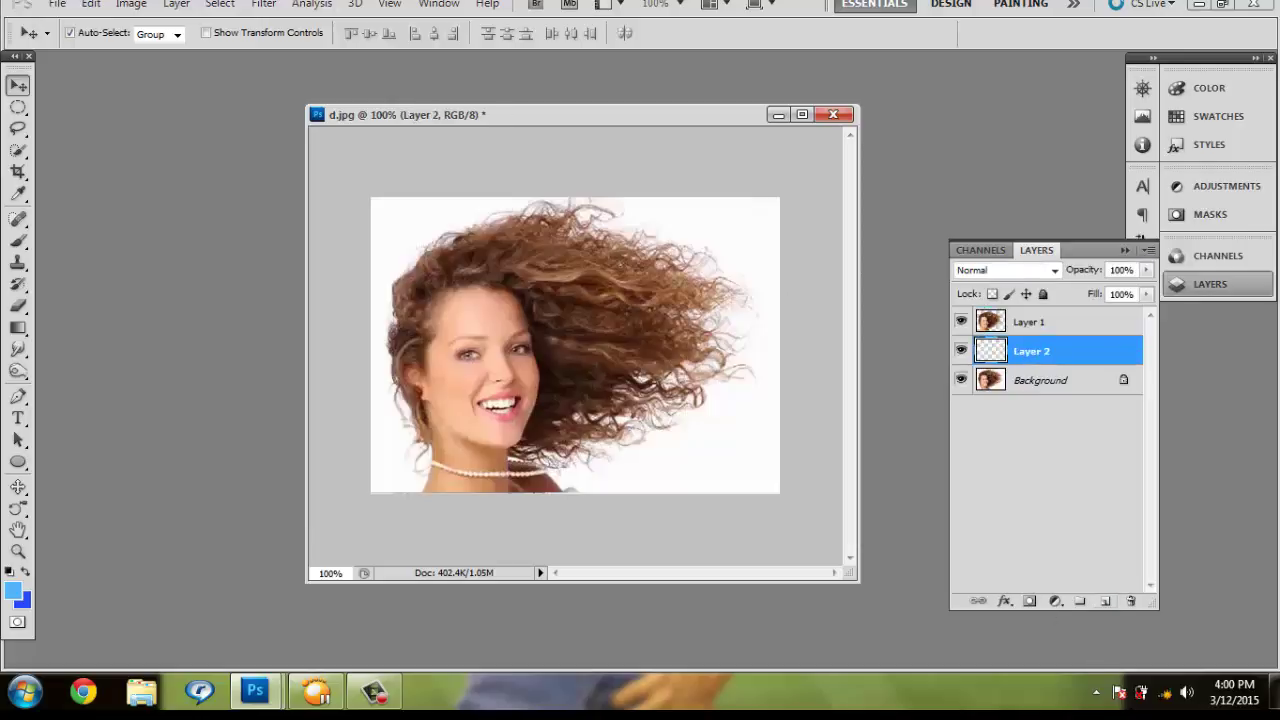
- Set the foreground colour to dark blue and the background colour to light blue
{"action": "left_click", "coordinate": [14, 596]}
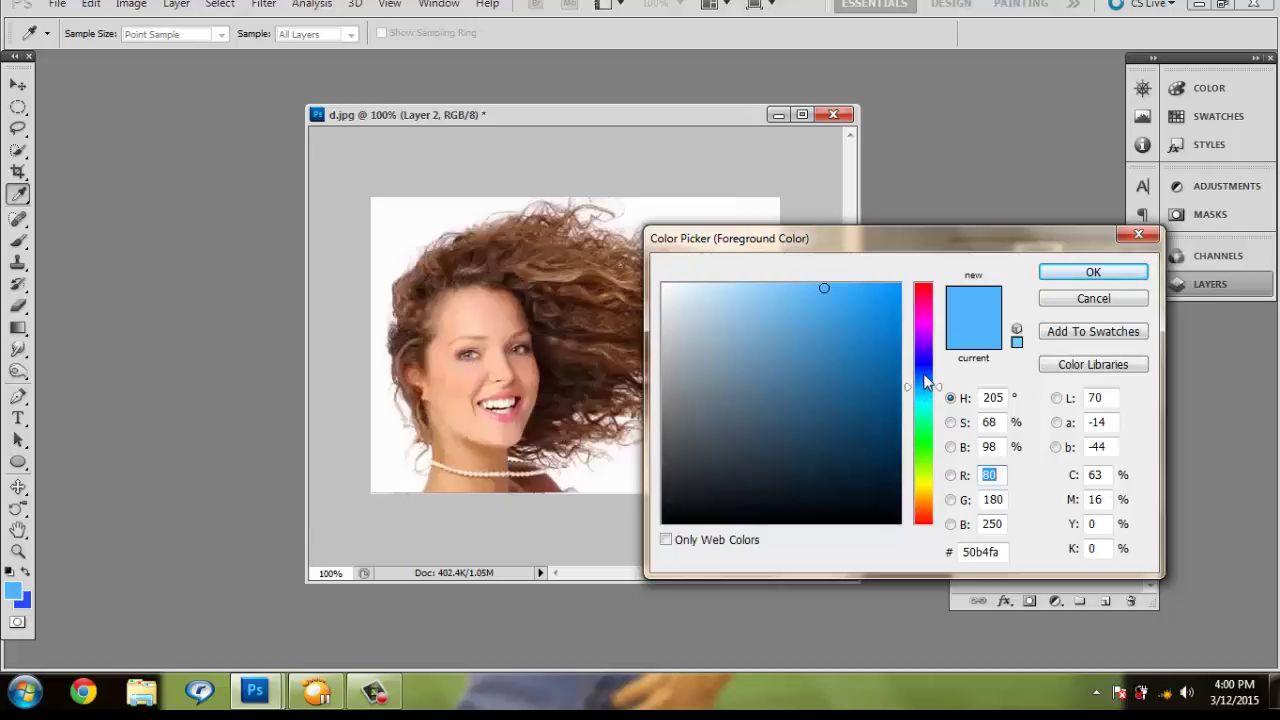
{"action": "left_click", "coordinate": [924, 373]}
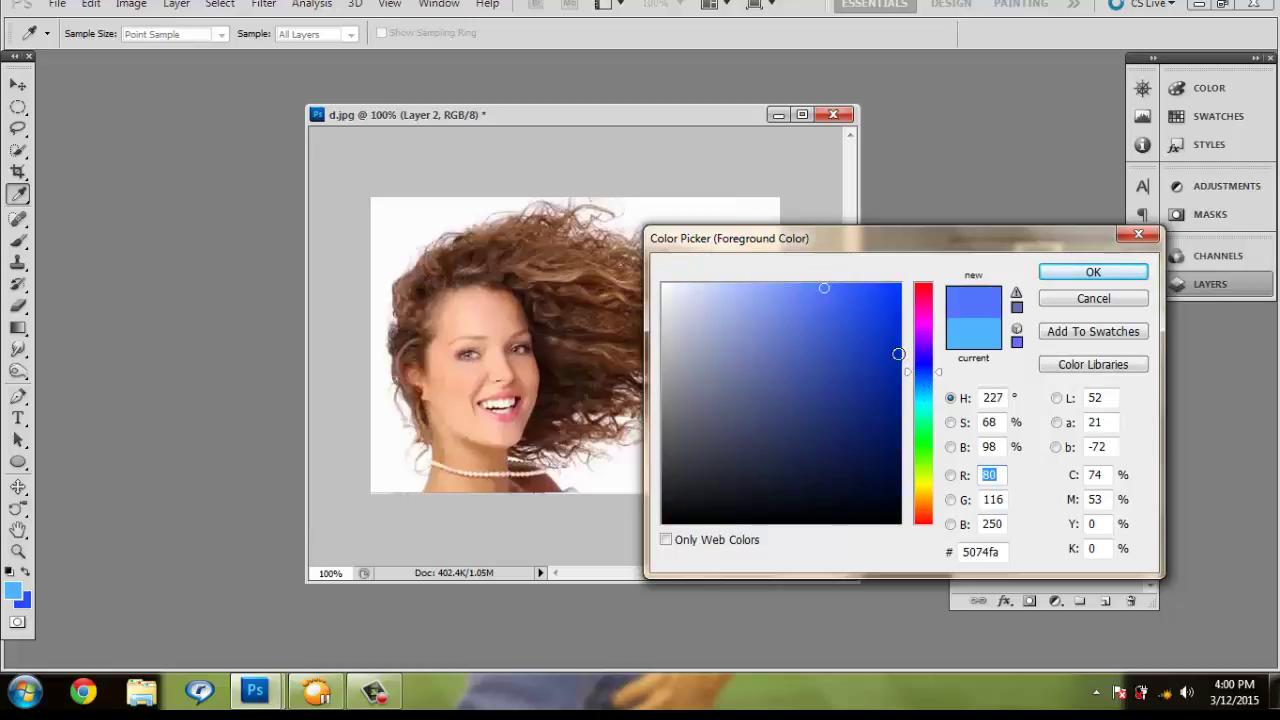
{"action": "left_click", "coordinate": [897, 354]}
{"action": "left_click_drag", "start_coordinate": [897, 354], "coordinate": [895, 347]}
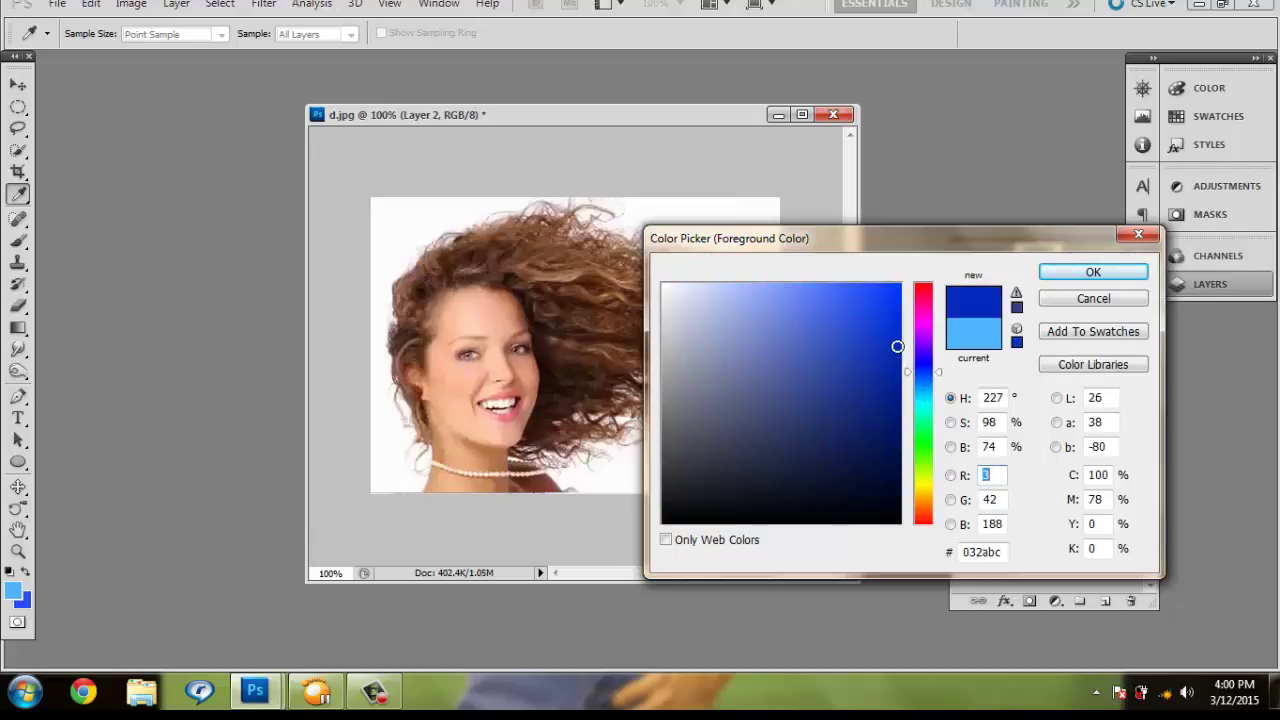
{"action": "left_click", "coordinate": [1093, 272]}
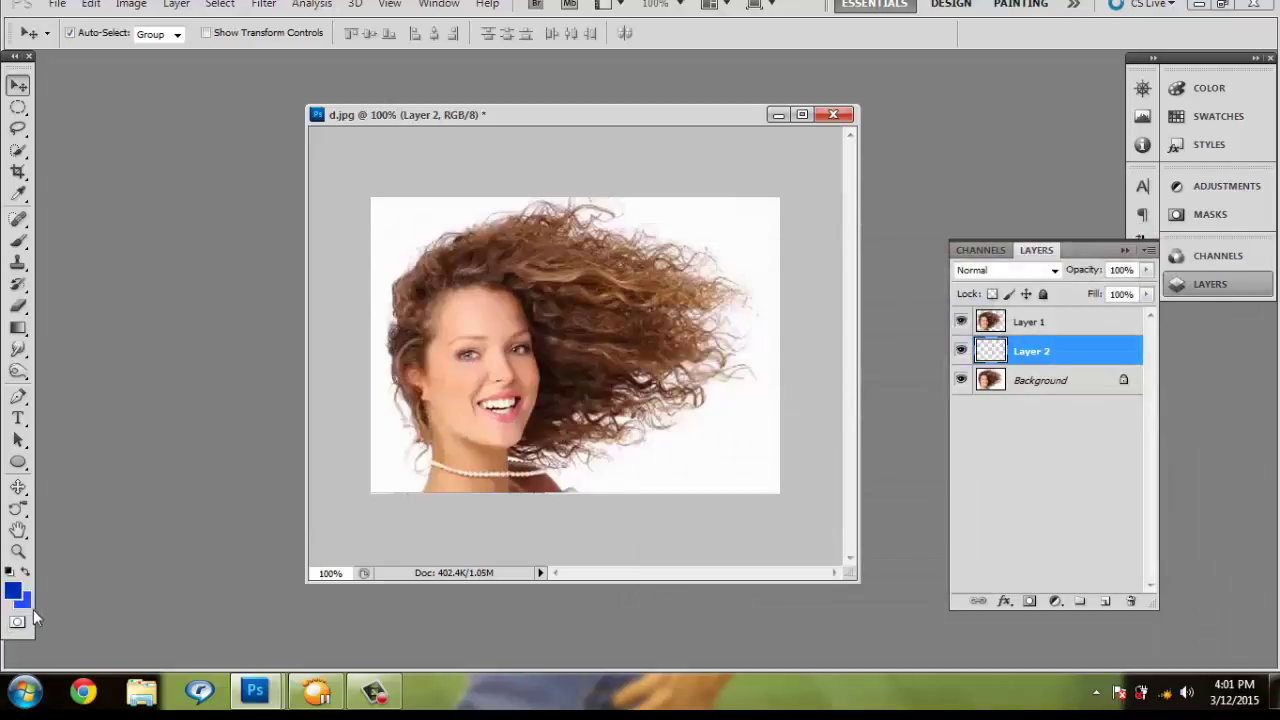
{"action": "left_click", "coordinate": [30, 602]}
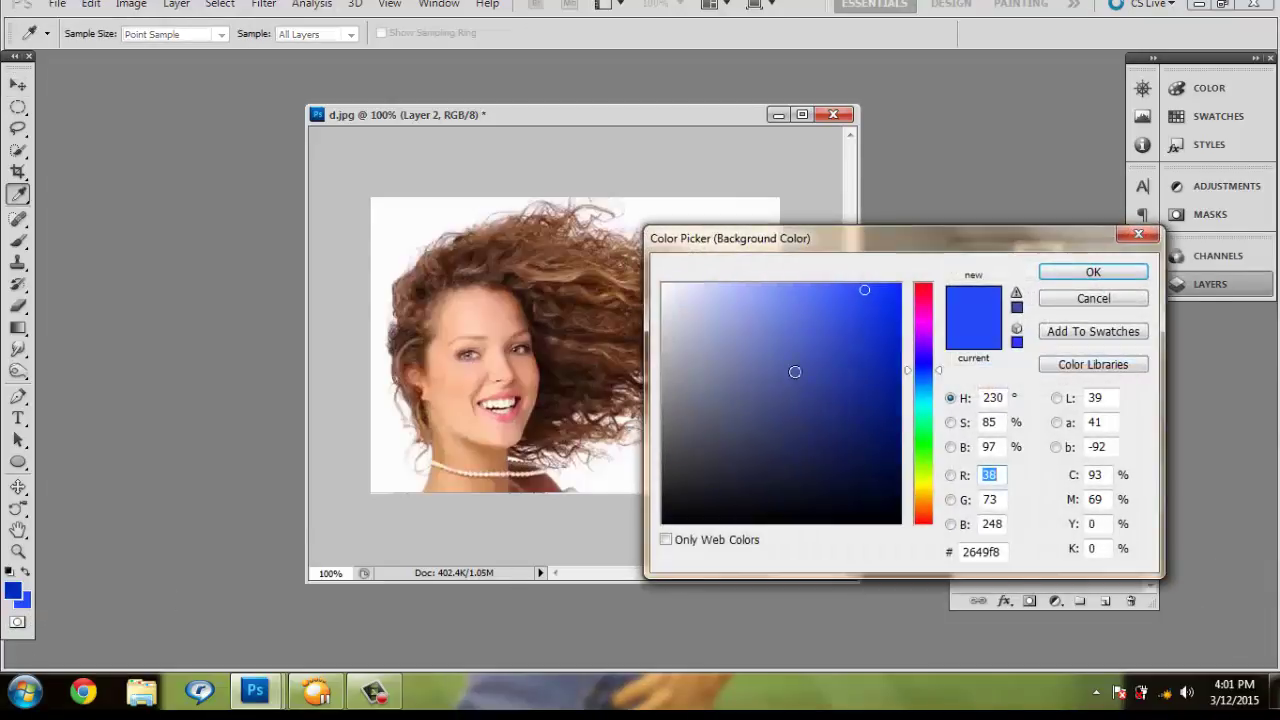
{"action": "left_click", "coordinate": [786, 288]}
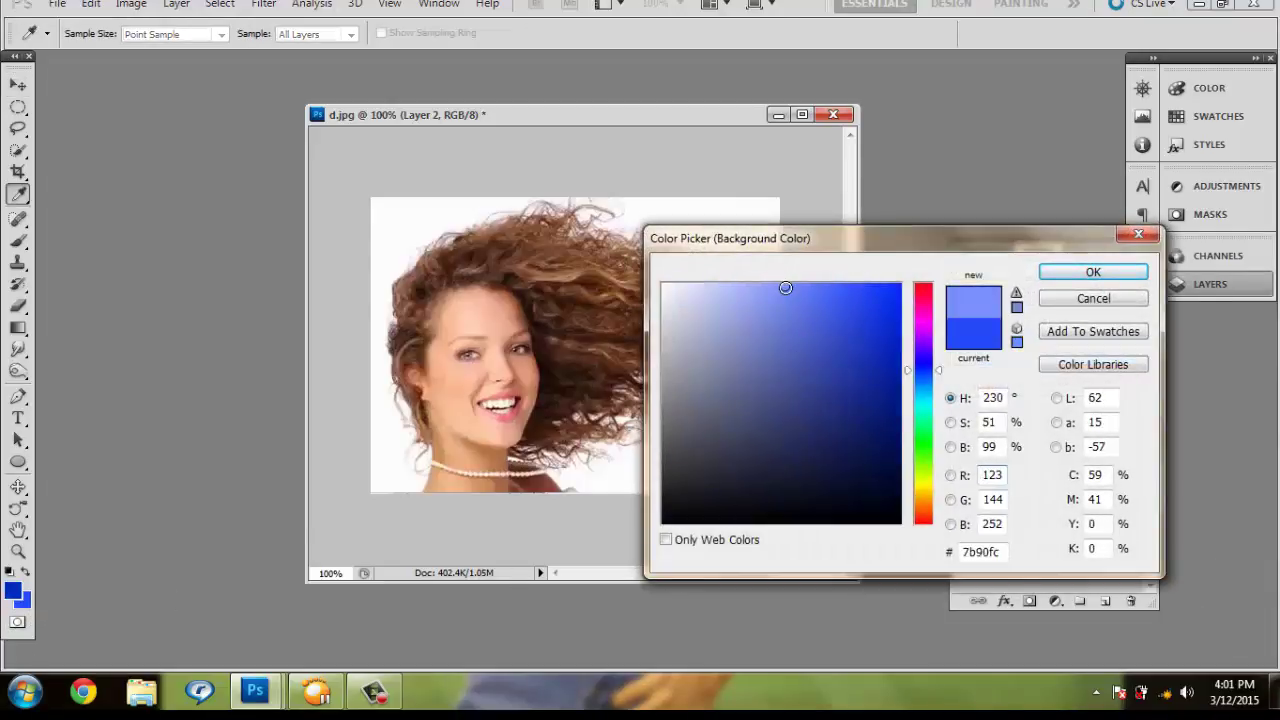
{"action": "left_click", "coordinate": [1112, 272]}
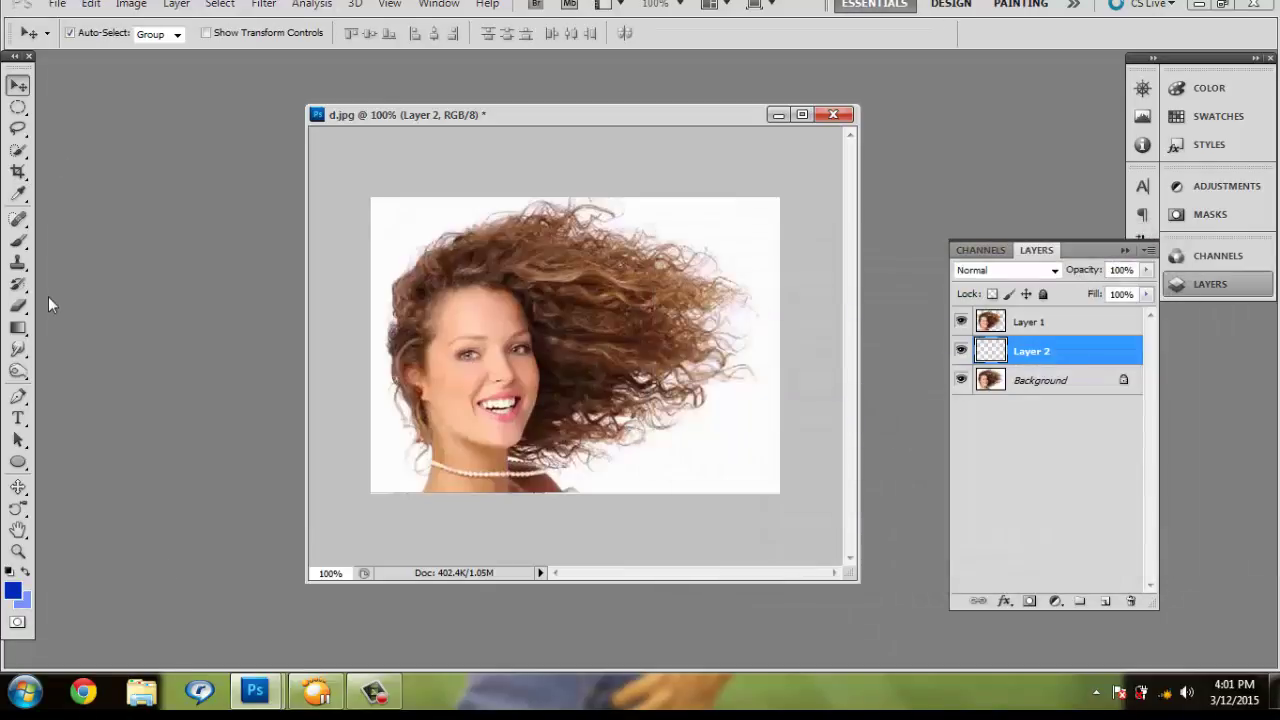
- Fill Layer 2 with a dark-to-light blue gradient dragged bottom to top, then enlarge the document window
{"action": "left_click", "coordinate": [18, 328]}
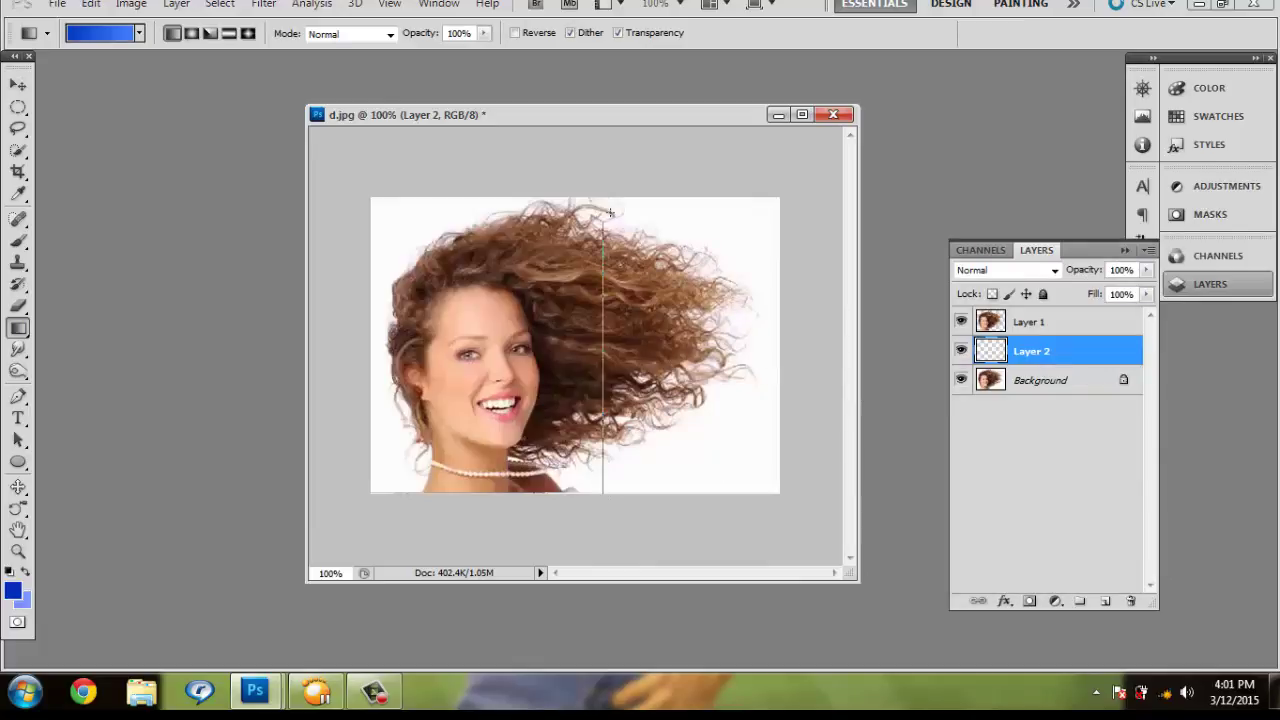
{"action": "left_click_drag", "start_coordinate": [603, 492], "coordinate": [606, 190]}
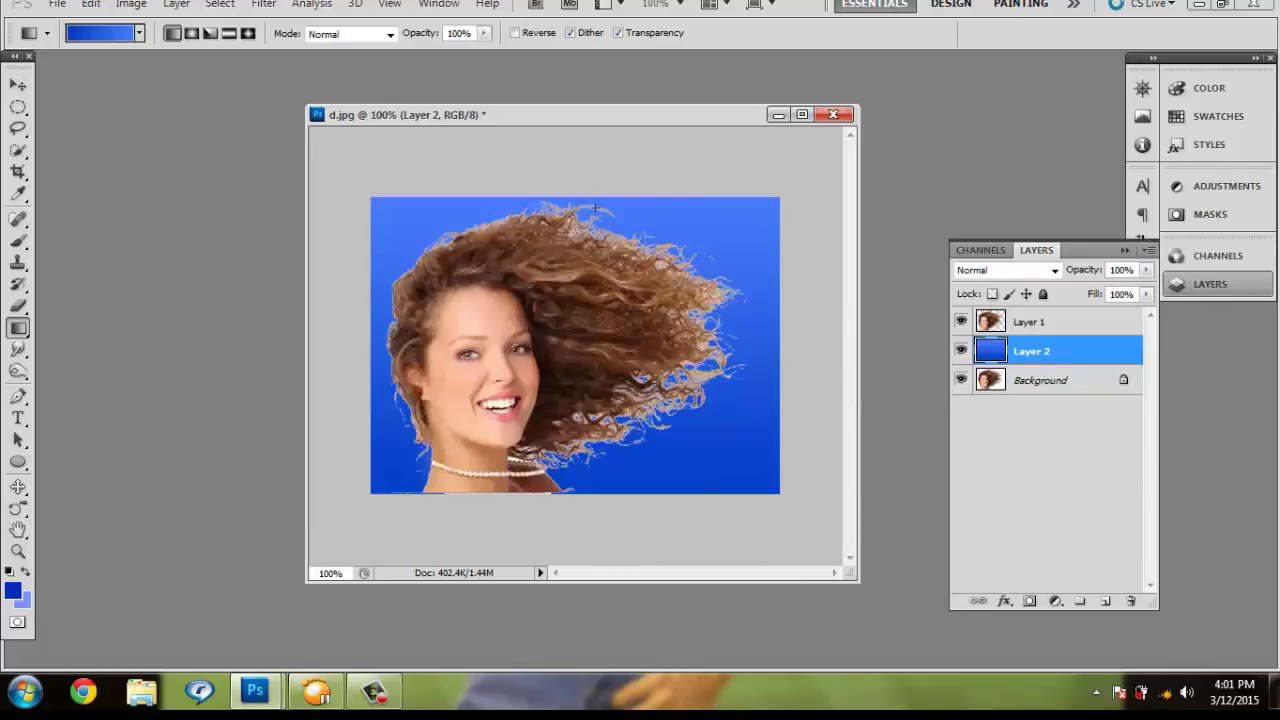
{"action": "left_click", "coordinate": [18, 85]}
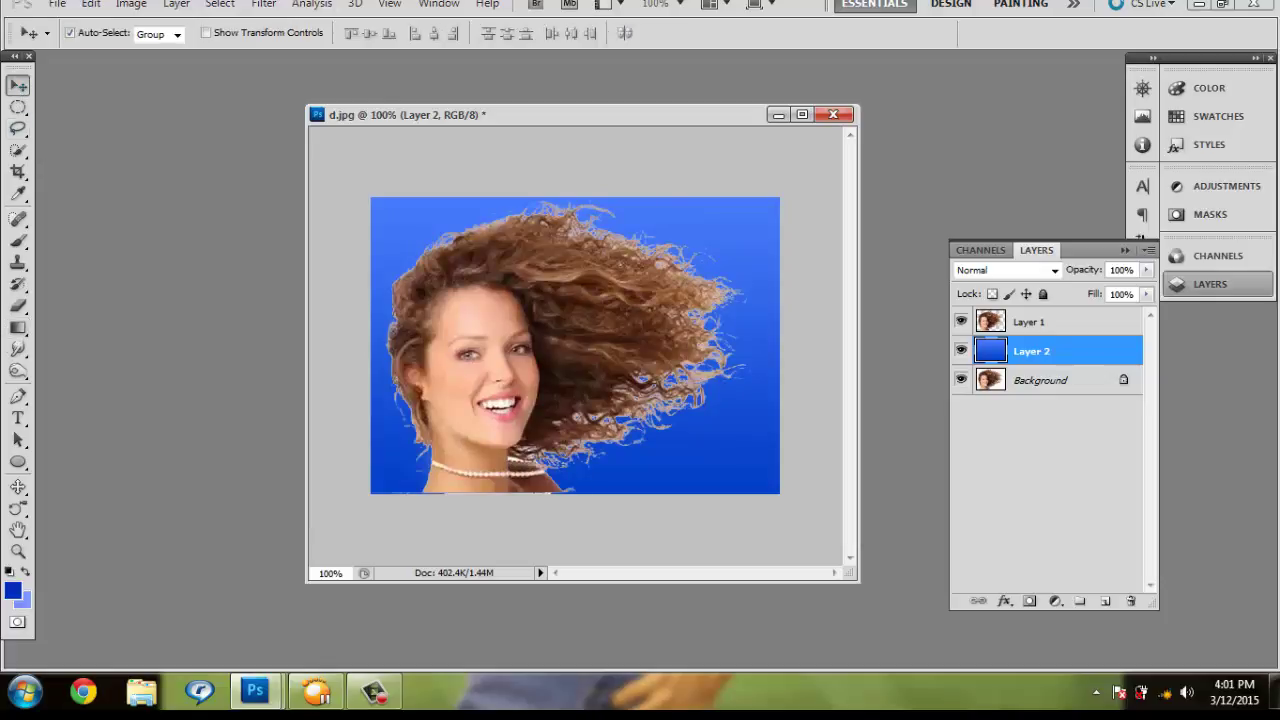
{"action": "left_click_drag", "start_coordinate": [678, 118], "coordinate": [394, 78]}
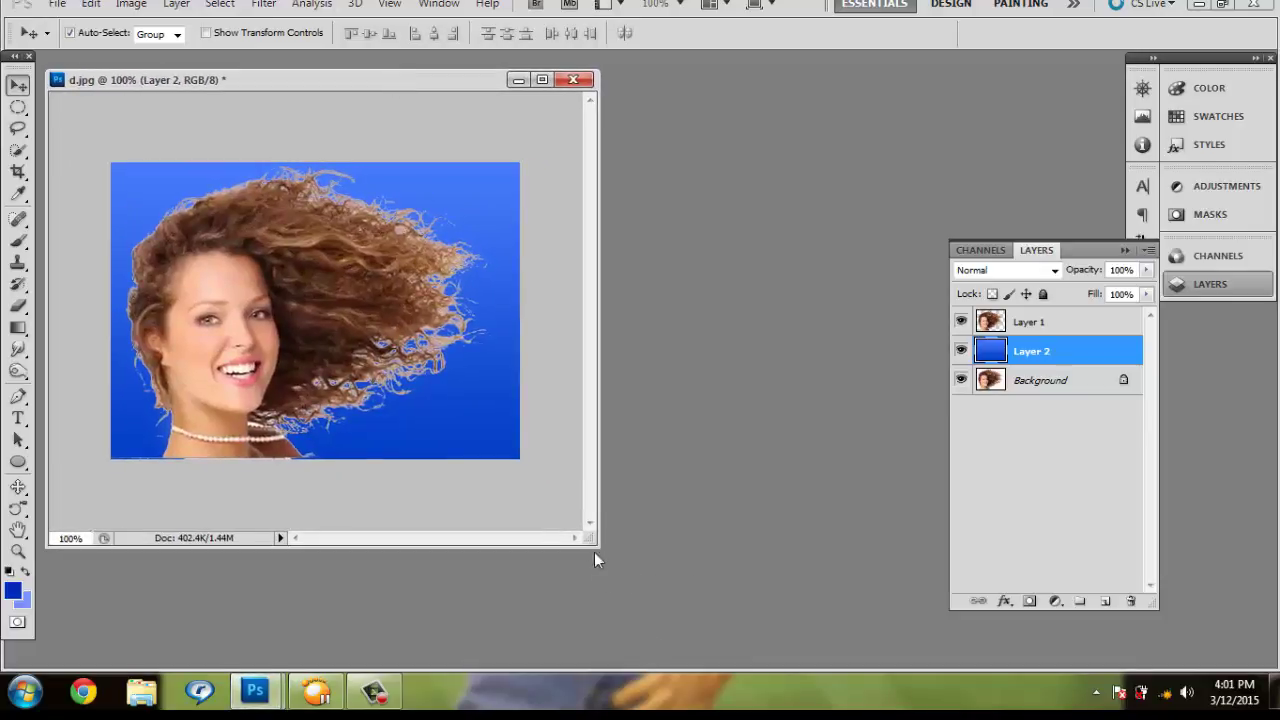
{"action": "left_click_drag", "start_coordinate": [592, 541], "coordinate": [917, 606]}
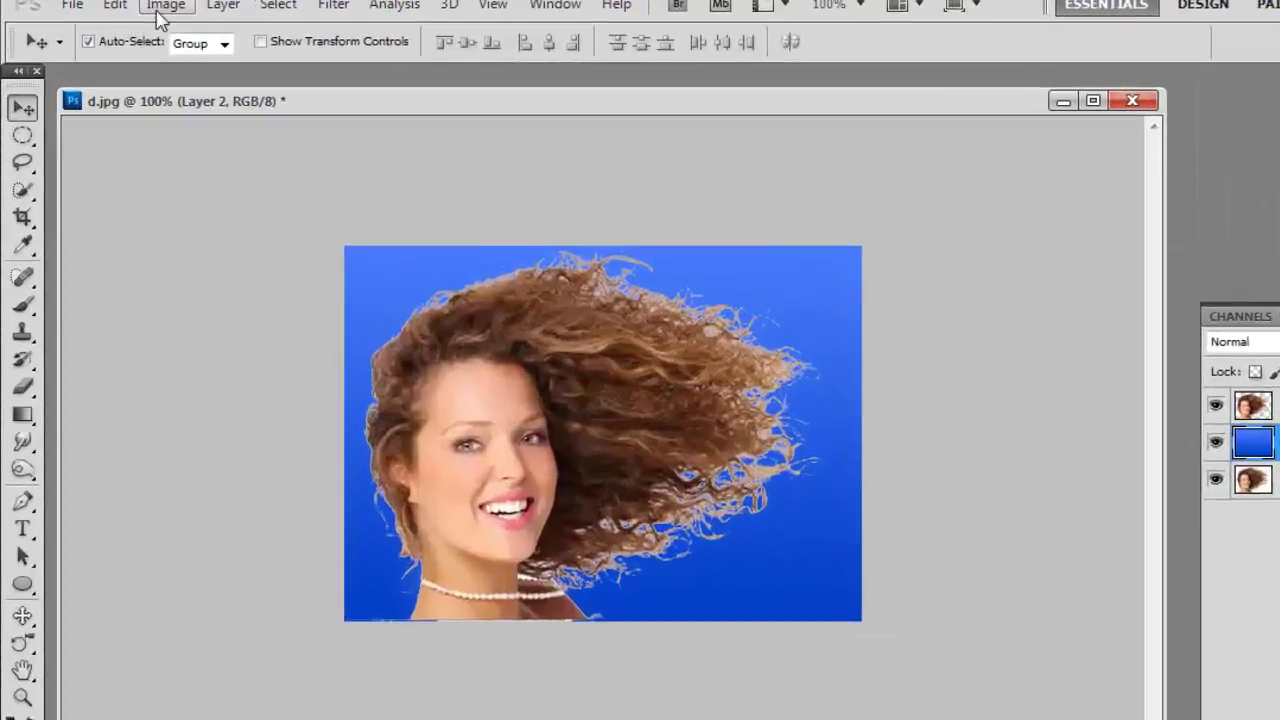
- Set the canvas width from 436 to 650 pixels, anchored left-middle
{"action": "left_click", "coordinate": [131, 4]}
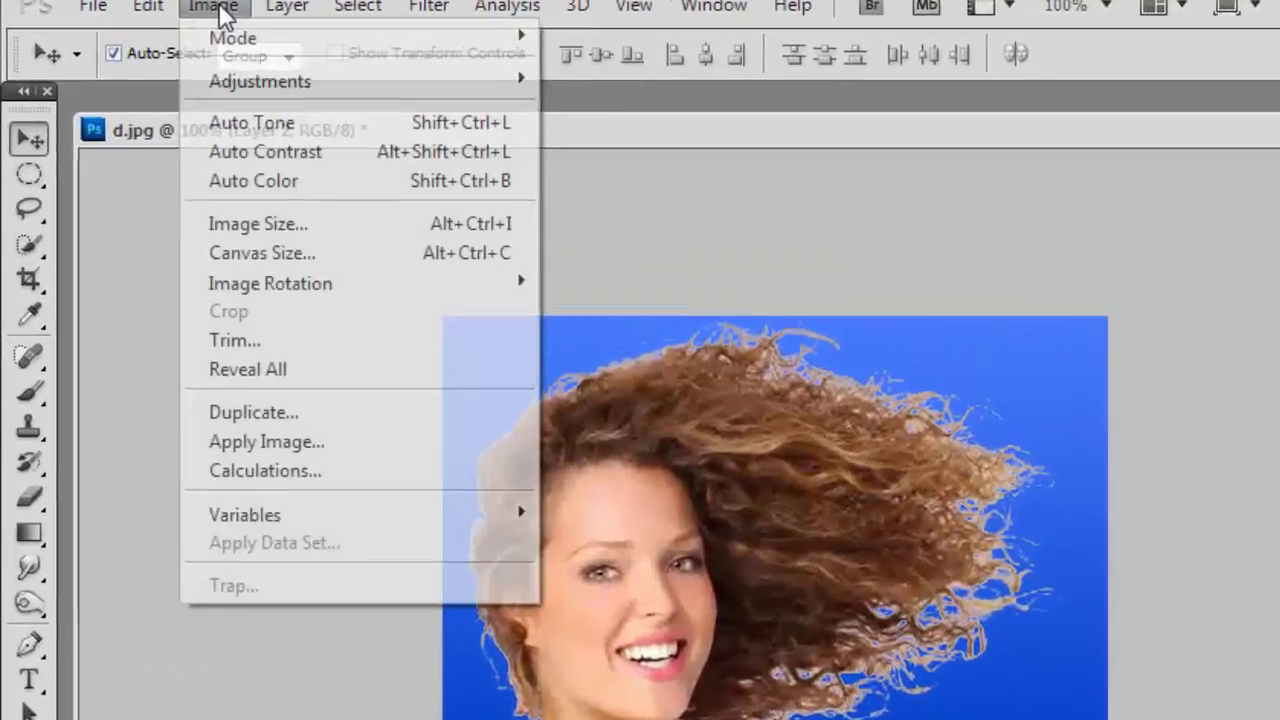
{"action": "left_click", "coordinate": [290, 270]}
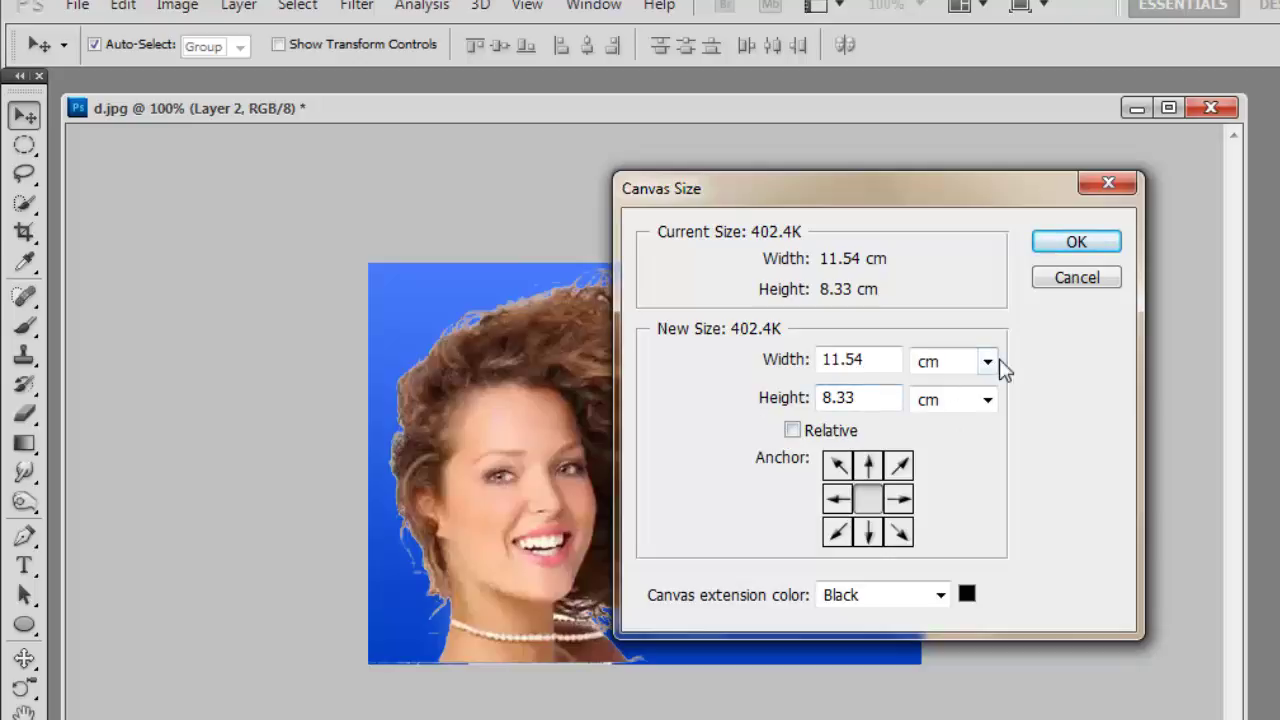
{"action": "left_click", "coordinate": [987, 361]}
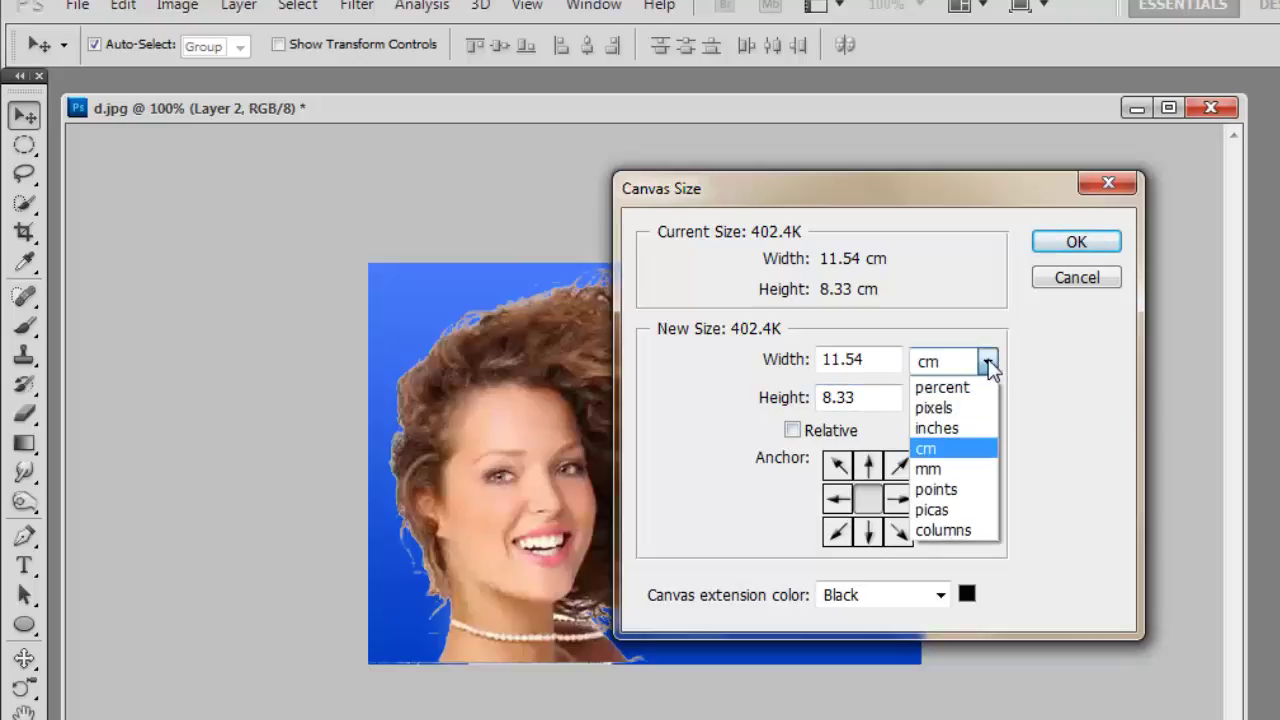
{"action": "left_click", "coordinate": [970, 413]}
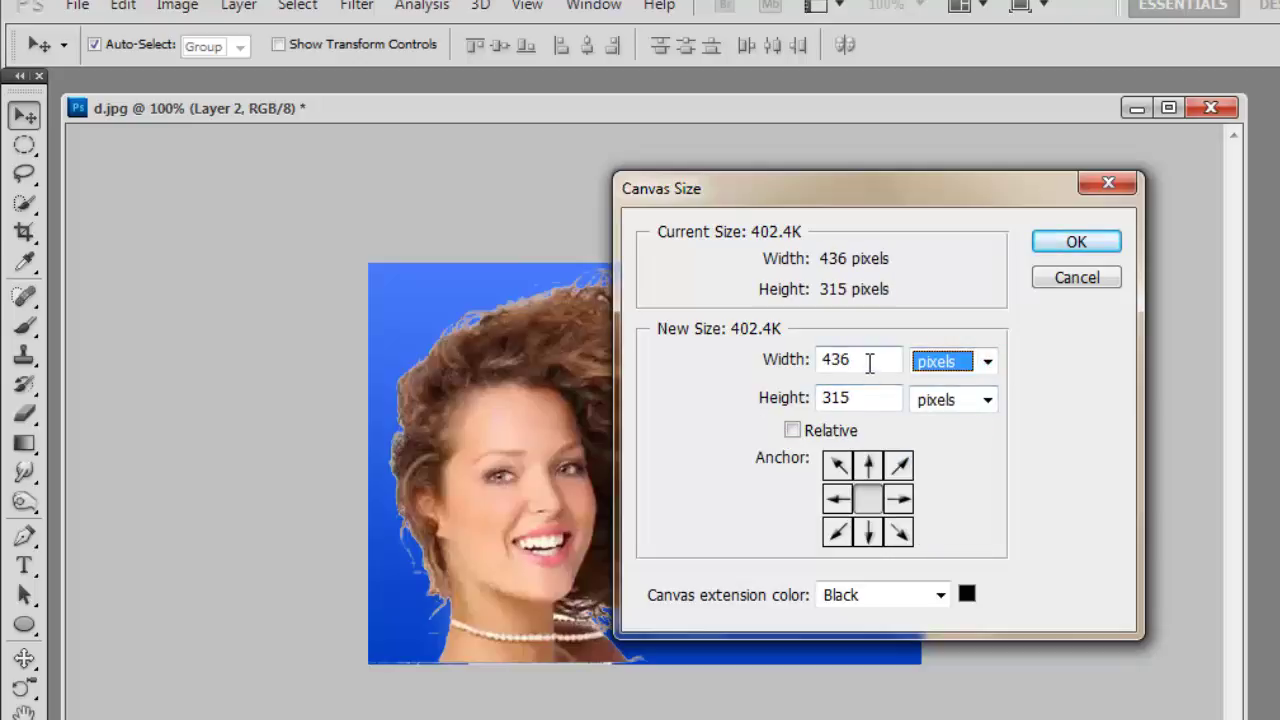
{"action": "left_click_drag", "start_coordinate": [881, 360], "coordinate": [739, 380]}
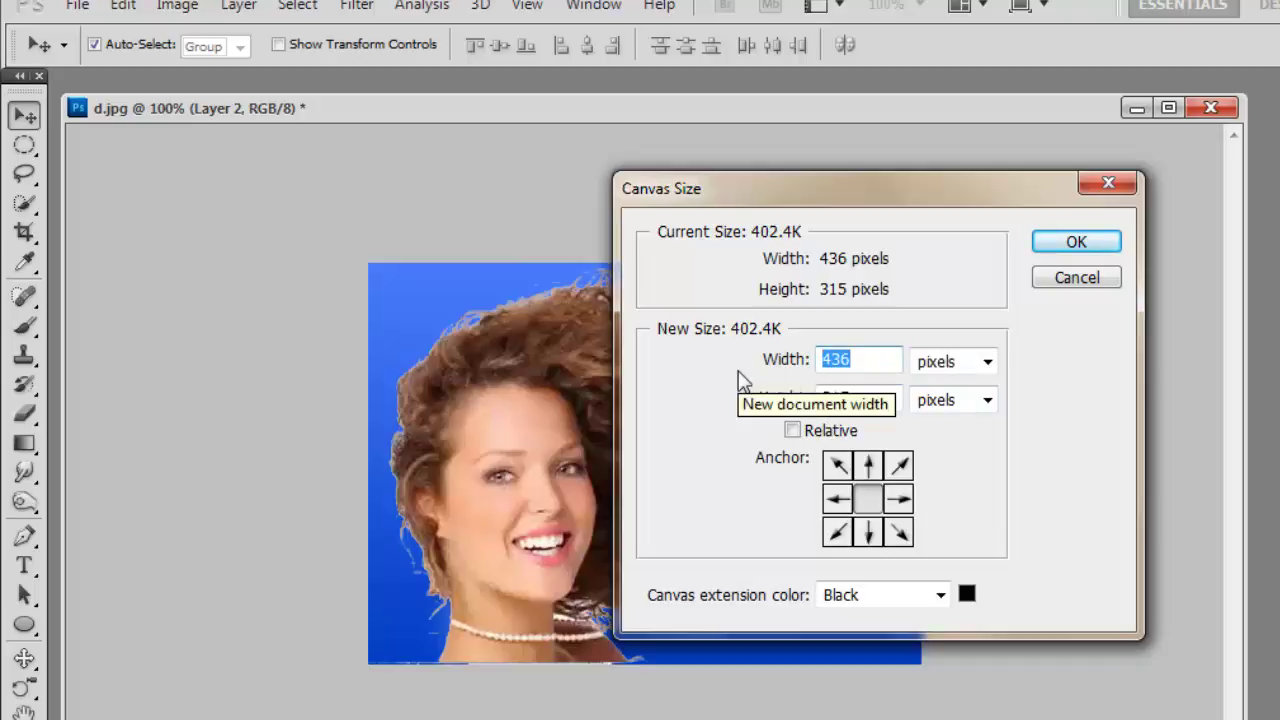
{"action": "type", "text": "650"}
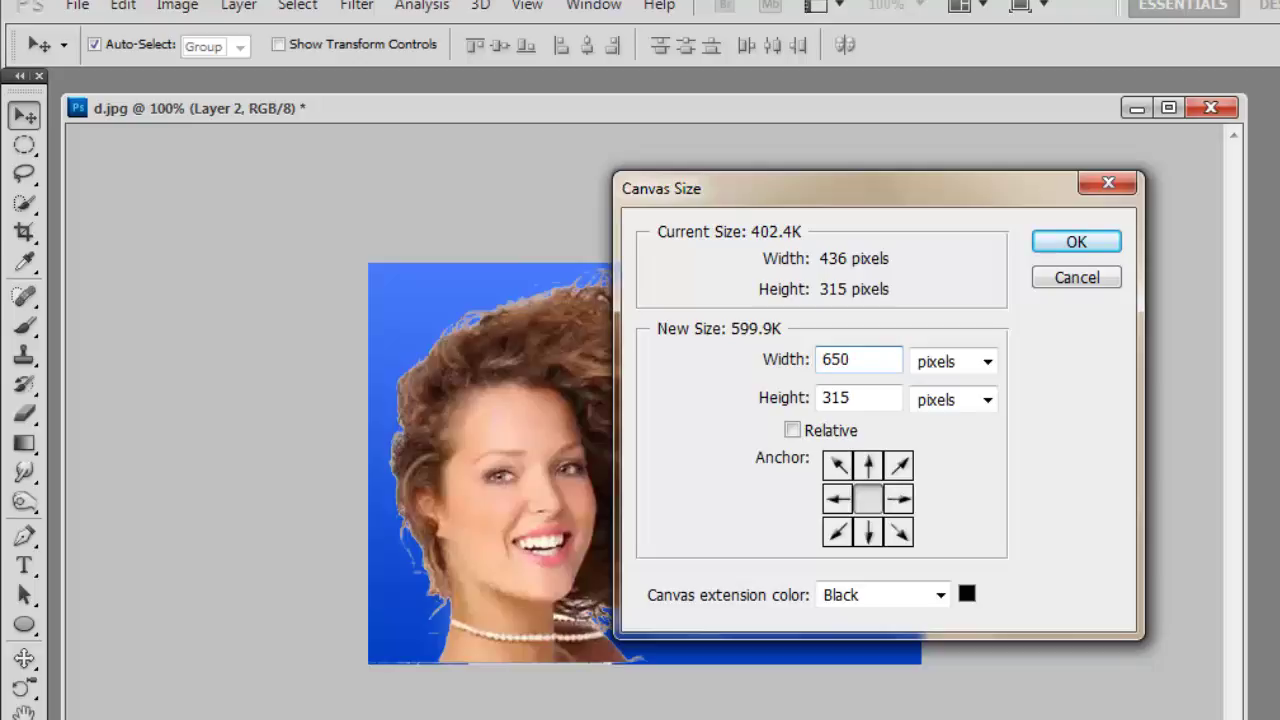
{"action": "left_click", "coordinate": [837, 499]}
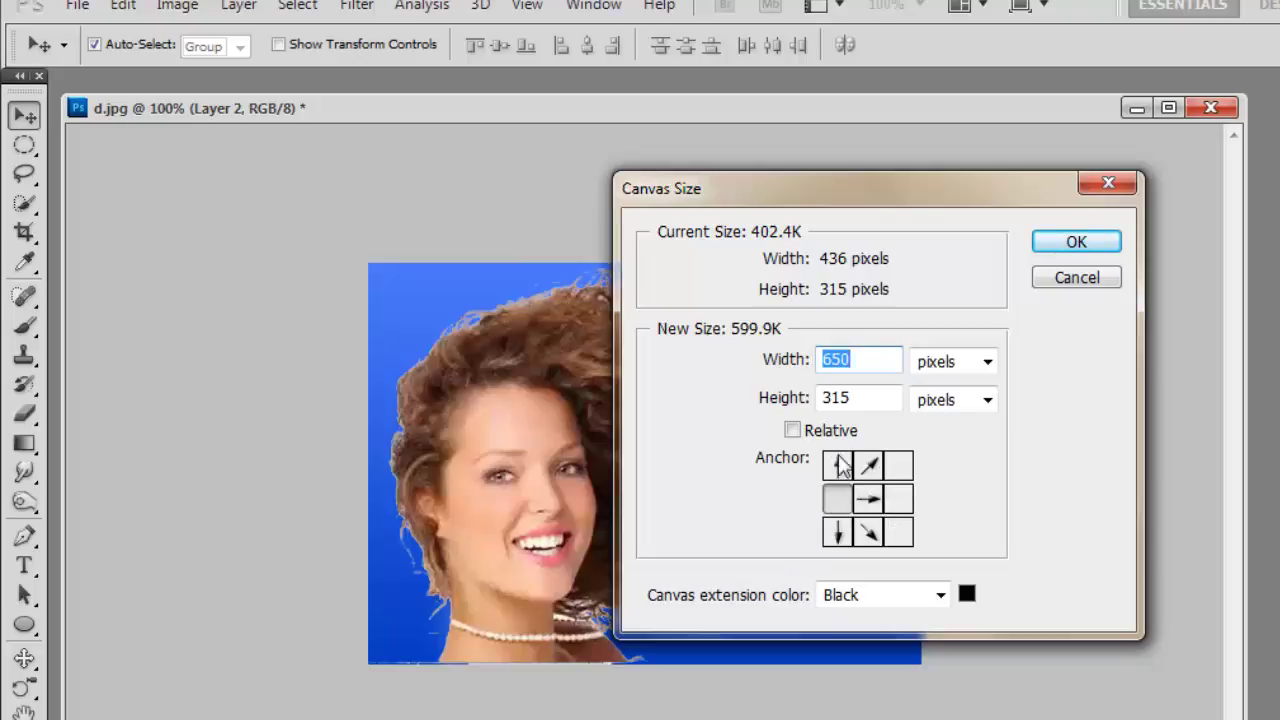
{"action": "left_click", "coordinate": [879, 361]}
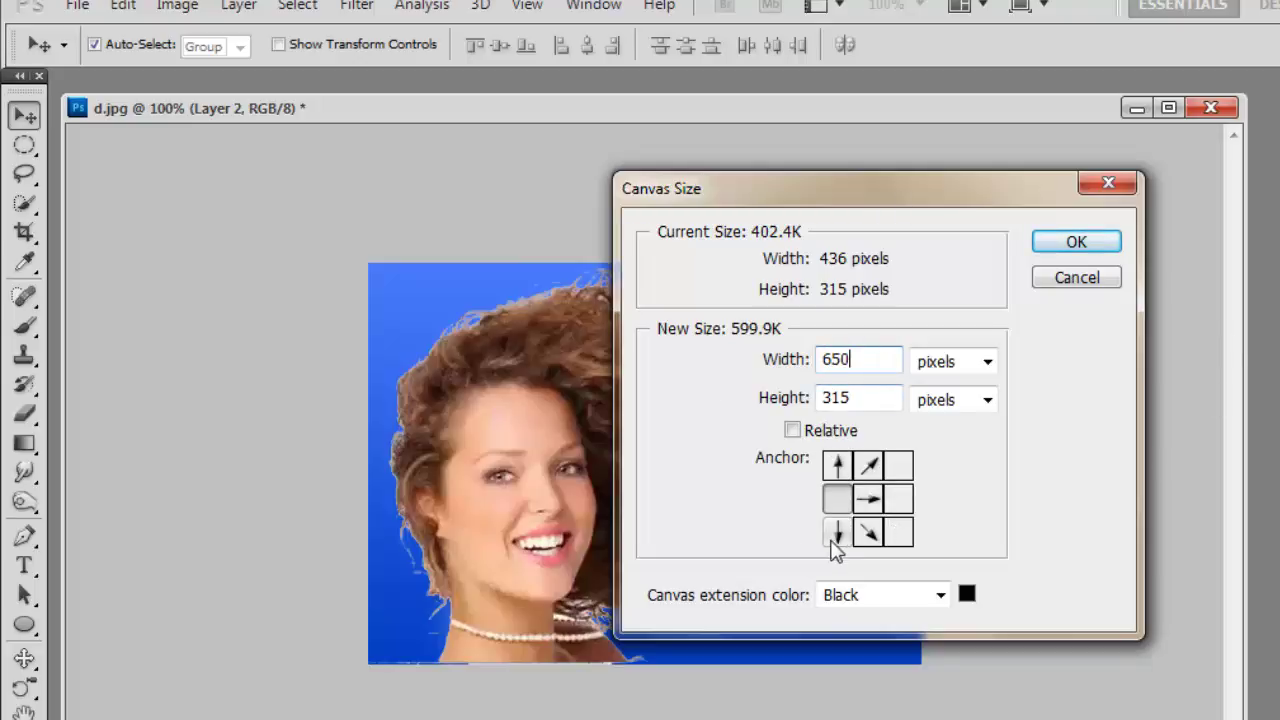
{"action": "left_click", "coordinate": [1088, 243]}
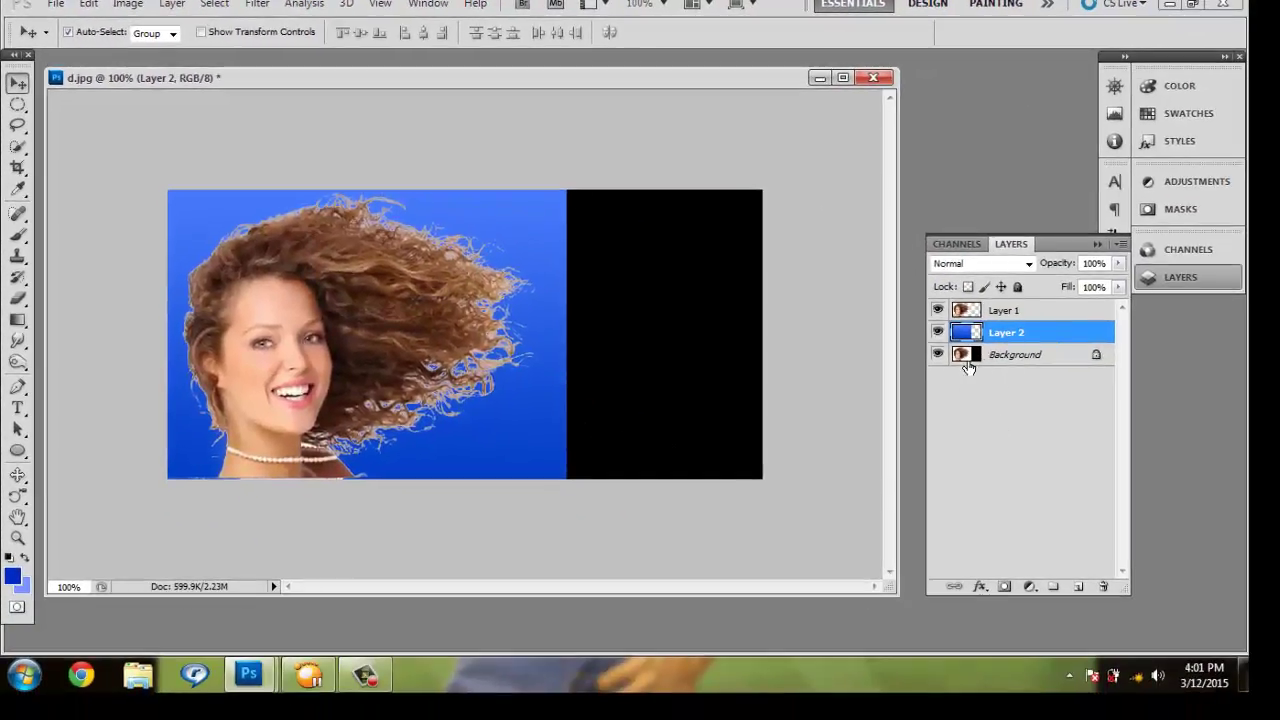
- Hide the Background and free-transform Layer 2's gradient to about 149% width
{"action": "left_click", "coordinate": [938, 355]}
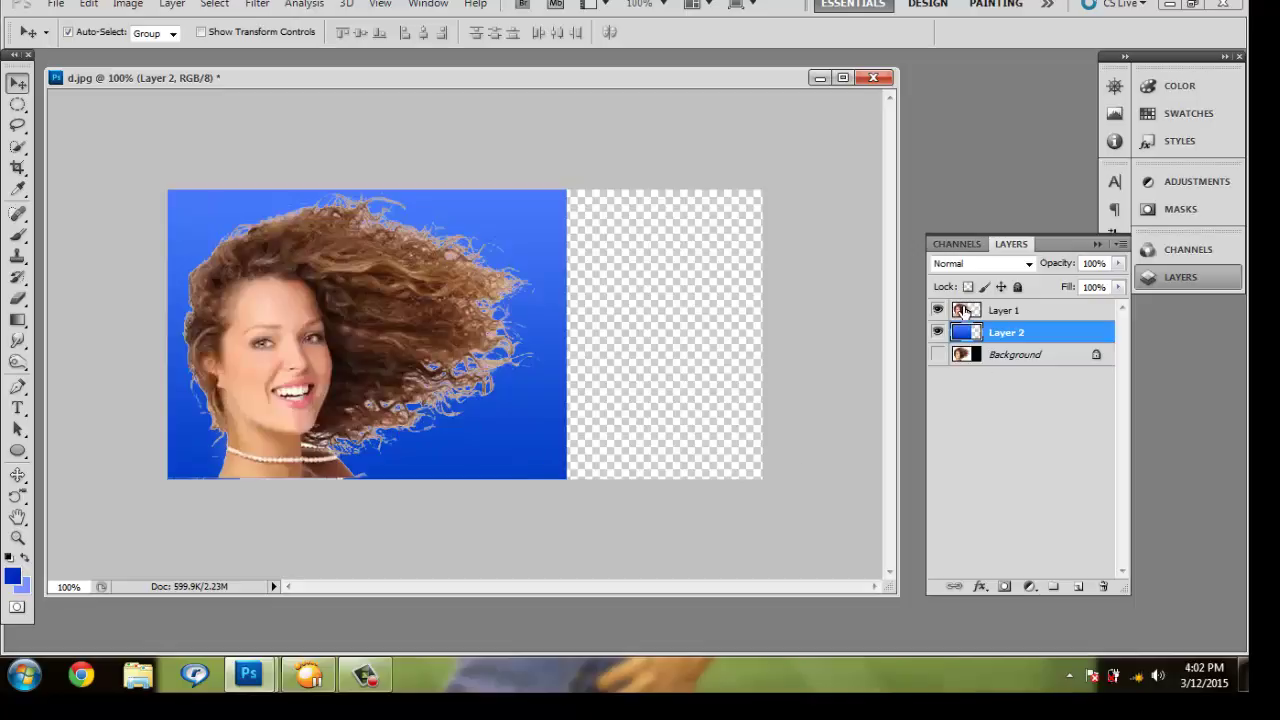
{"action": "key", "text": "ctrl+t"}
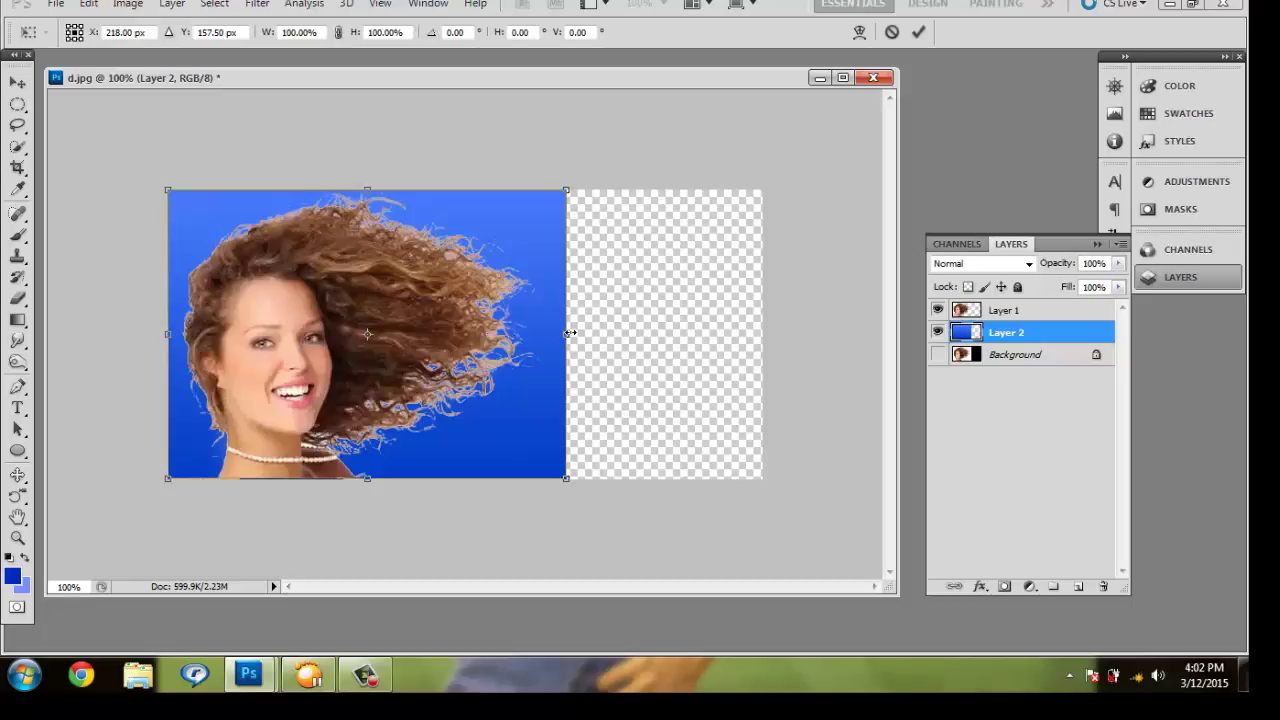
{"action": "left_click_drag", "start_coordinate": [569, 336], "coordinate": [636, 339]}
{"action": "left_click_drag", "start_coordinate": [752, 342], "coordinate": [765, 341]}
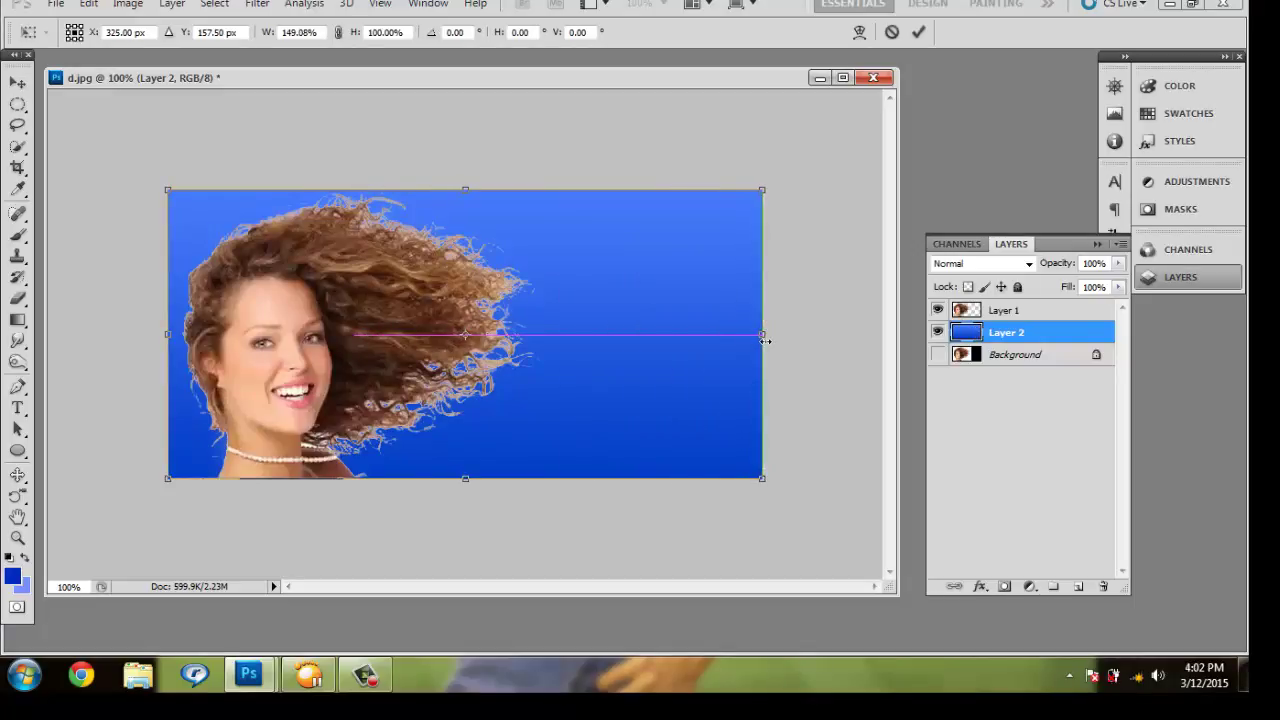
{"action": "left_click_drag", "start_coordinate": [765, 341], "coordinate": [765, 341]}
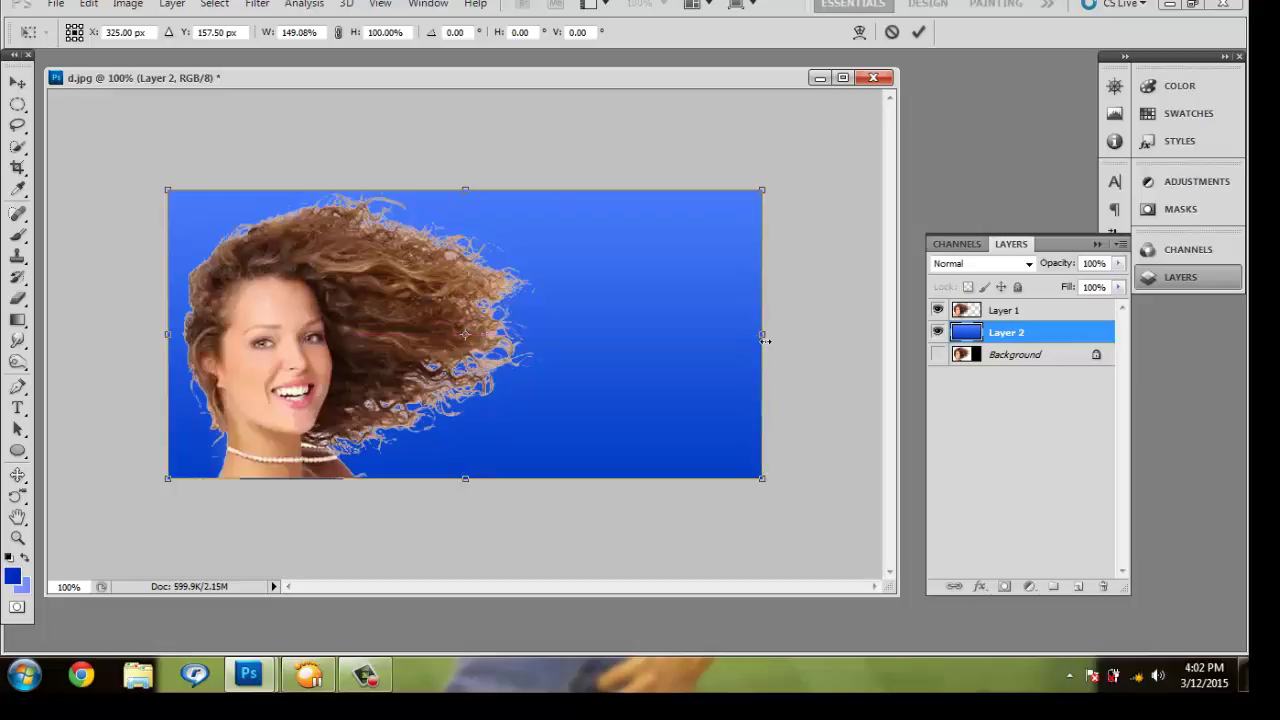
{"action": "key", "text": "Return"}
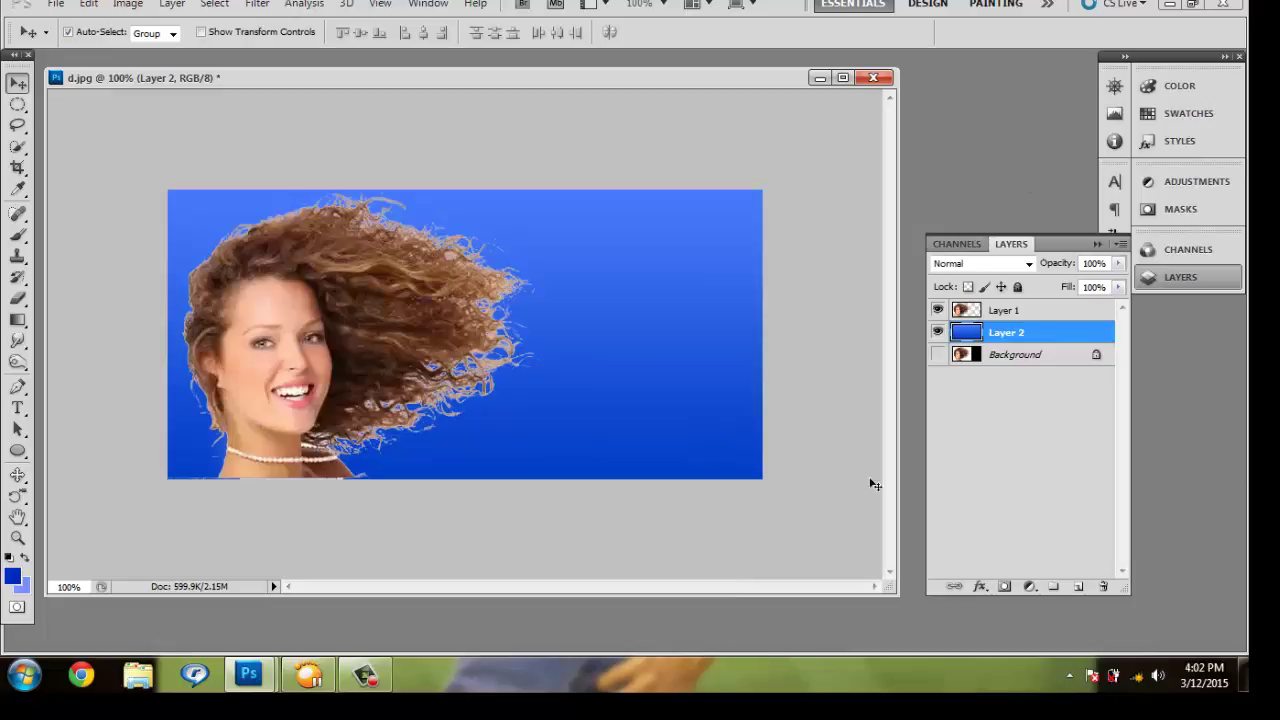
- Lasso the windblown section of hair on Layer 1
{"action": "left_click", "coordinate": [995, 313]}
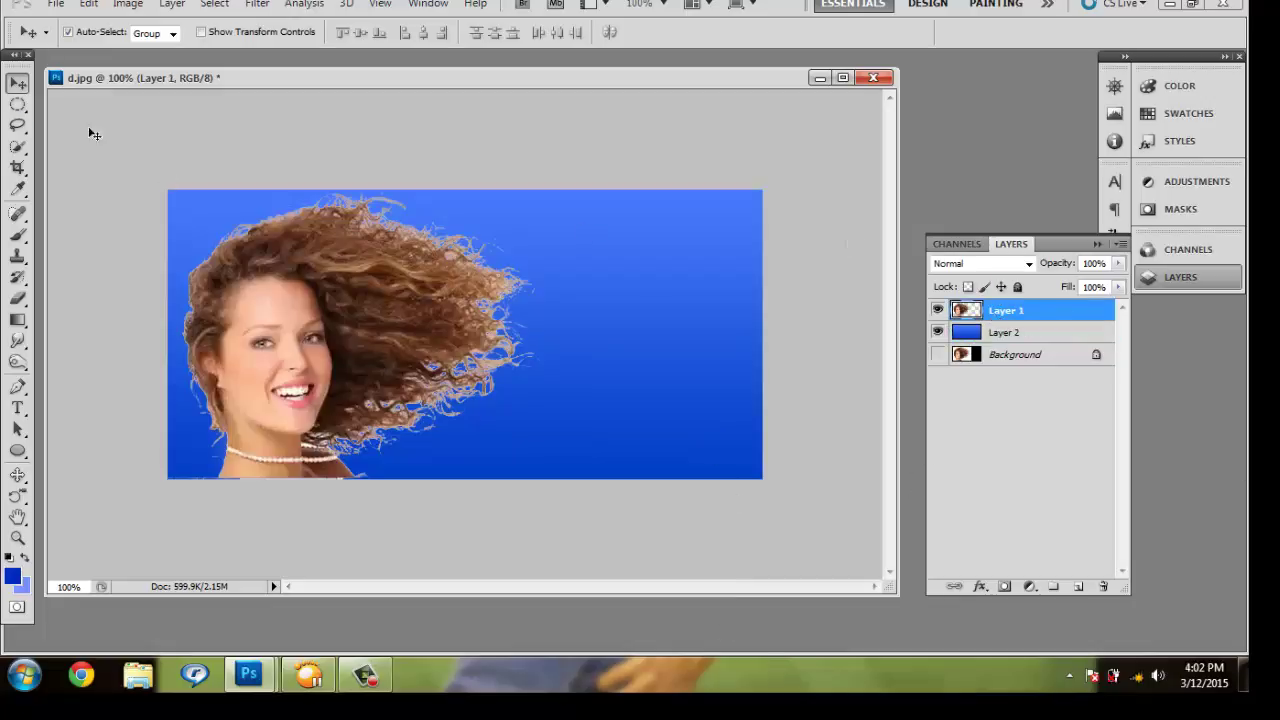
{"action": "left_click", "coordinate": [18, 125]}
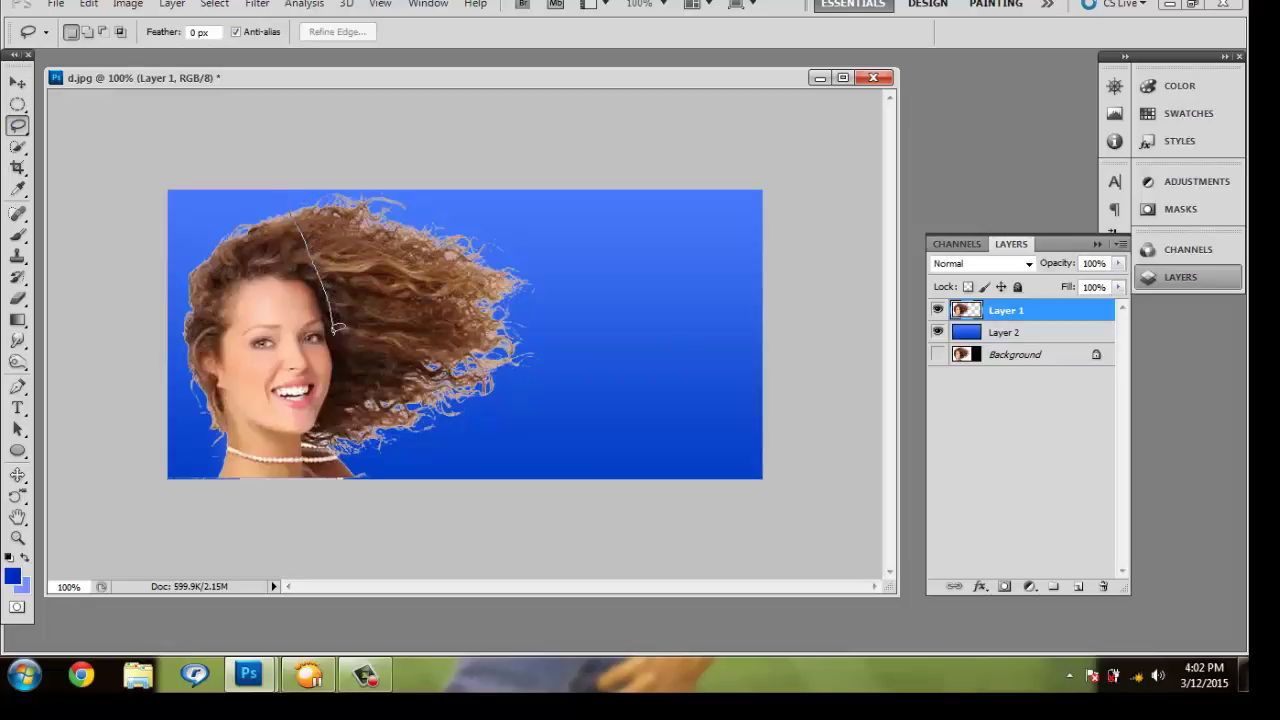
{"action": "left_click_drag", "start_coordinate": [341, 373], "coordinate": [327, 413]}
{"action": "mouse_move", "coordinate": [372, 452]}
{"action": "left_mouse_down"}
{"action": "mouse_move", "coordinate": [436, 448]}
{"action": "mouse_move", "coordinate": [519, 399]}
{"action": "left_mouse_up"}
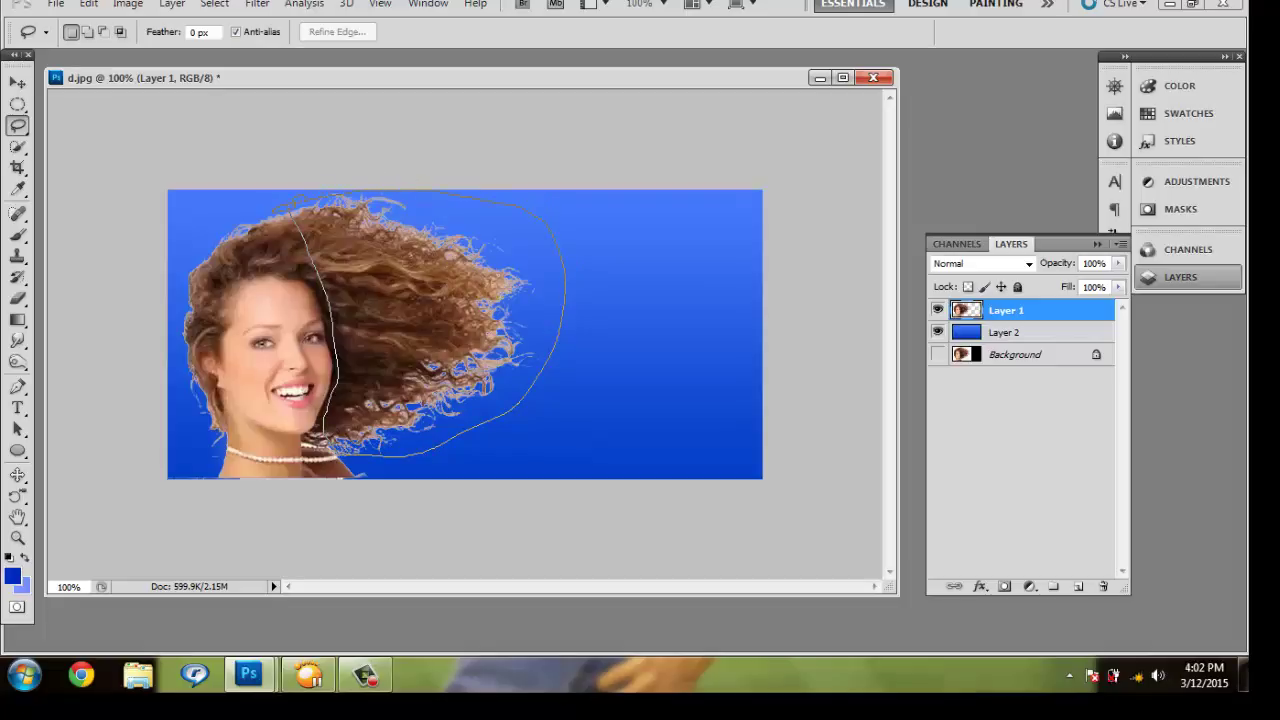
{"action": "left_click_drag", "start_coordinate": [288, 207], "coordinate": [286, 212]}
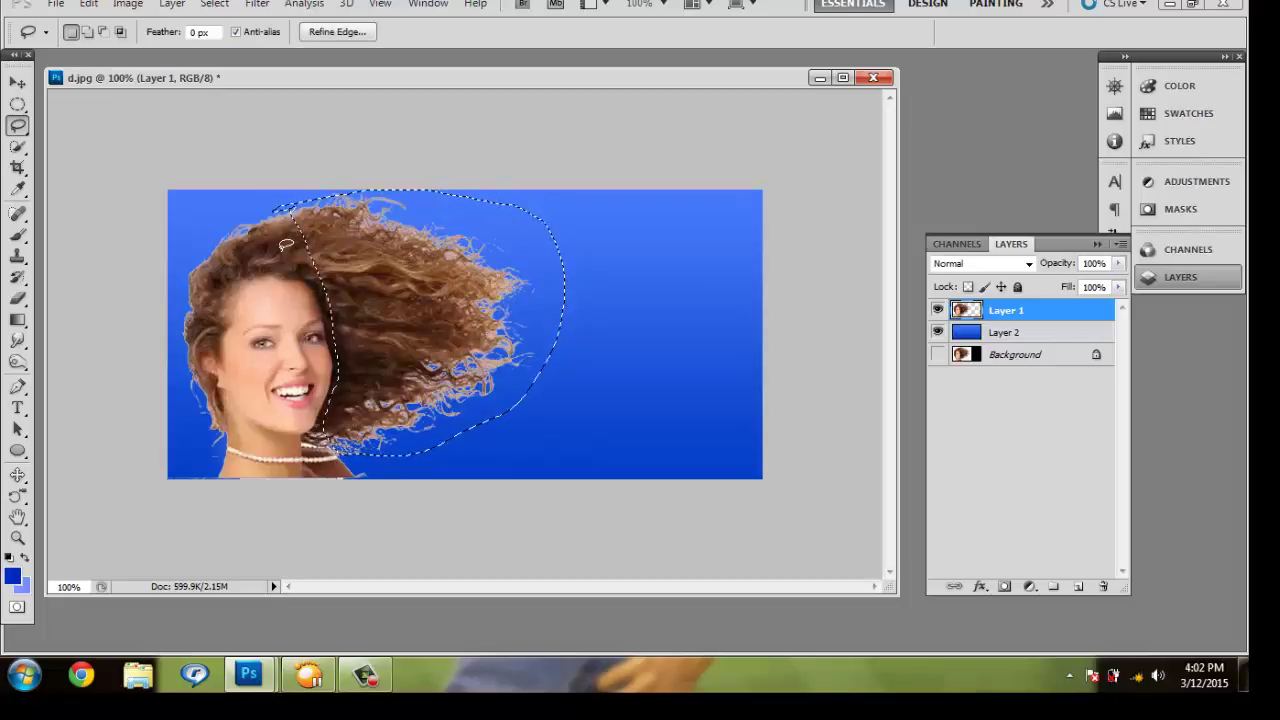
- Copy the lassoed hair and paste it as a new Layer 3
{"action": "left_click", "coordinate": [88, 4]}
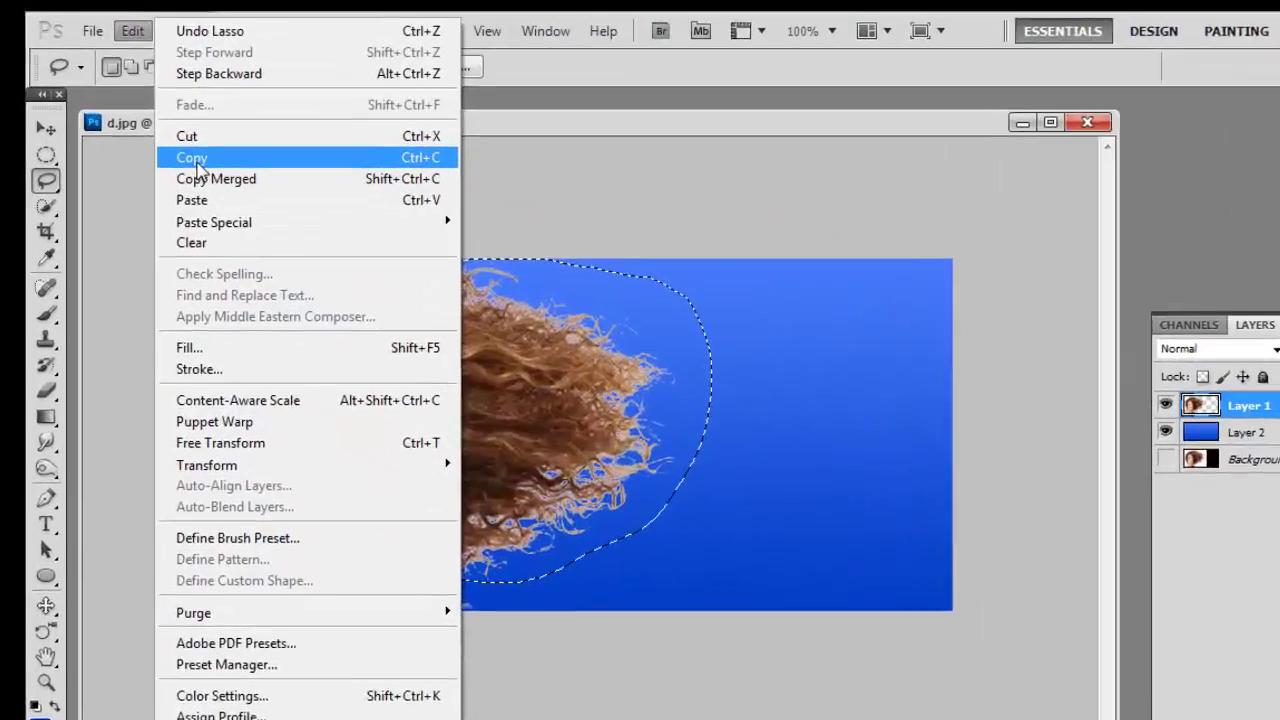
{"action": "left_click", "coordinate": [197, 158]}
{"action": "left_click", "coordinate": [133, 31]}
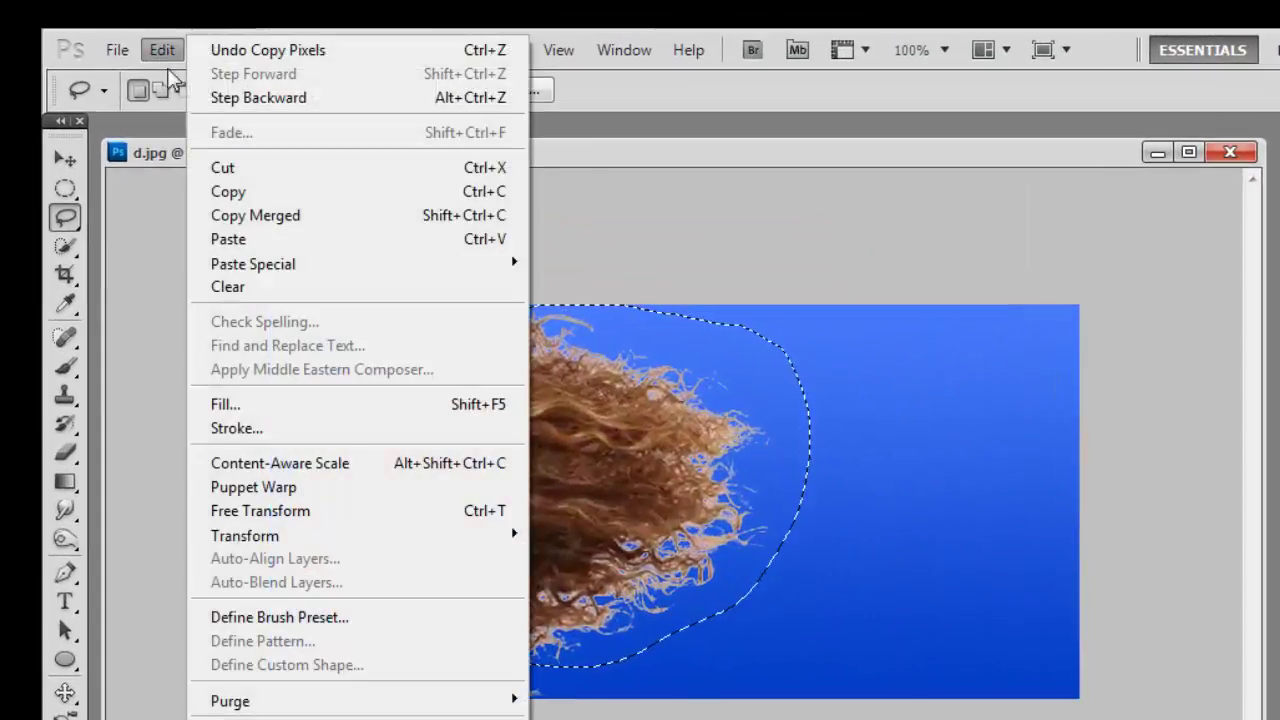
{"action": "left_click", "coordinate": [232, 244]}
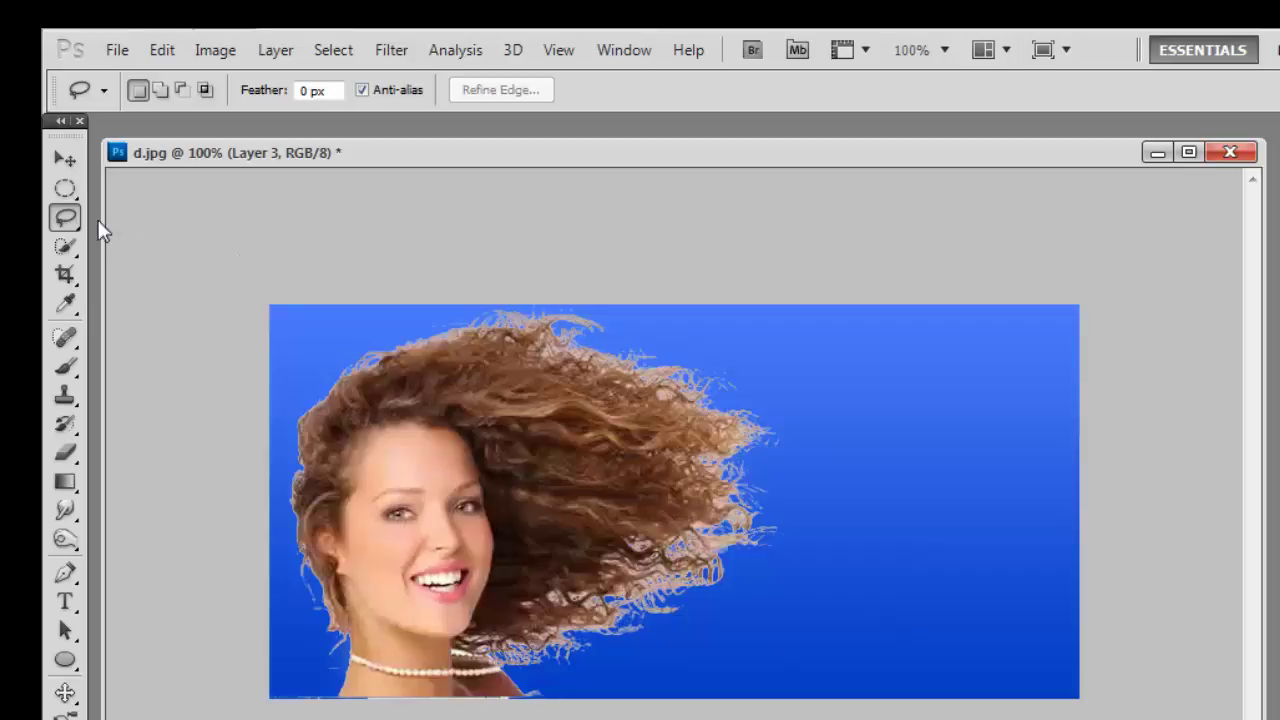
- Free-transform the Layer 3 hair to about 228% width, nudged slightly left
{"action": "left_click", "coordinate": [66, 160]}
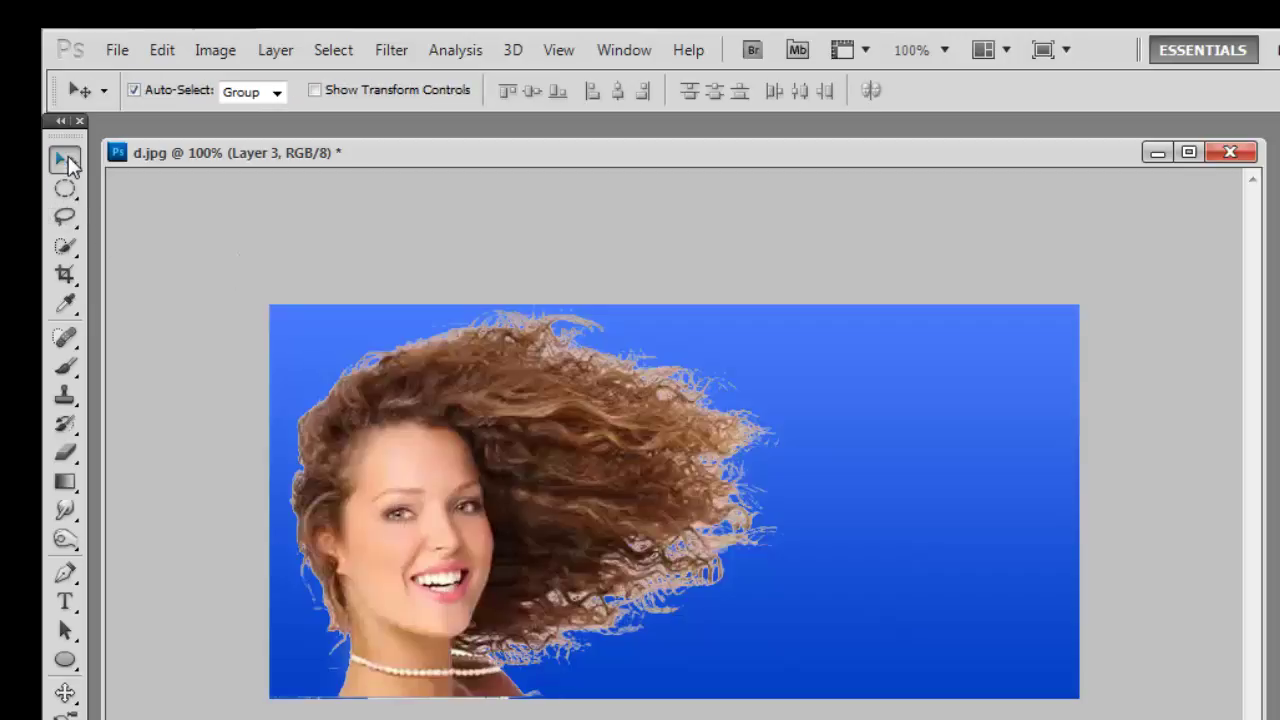
{"action": "key", "text": "ctrl+t"}
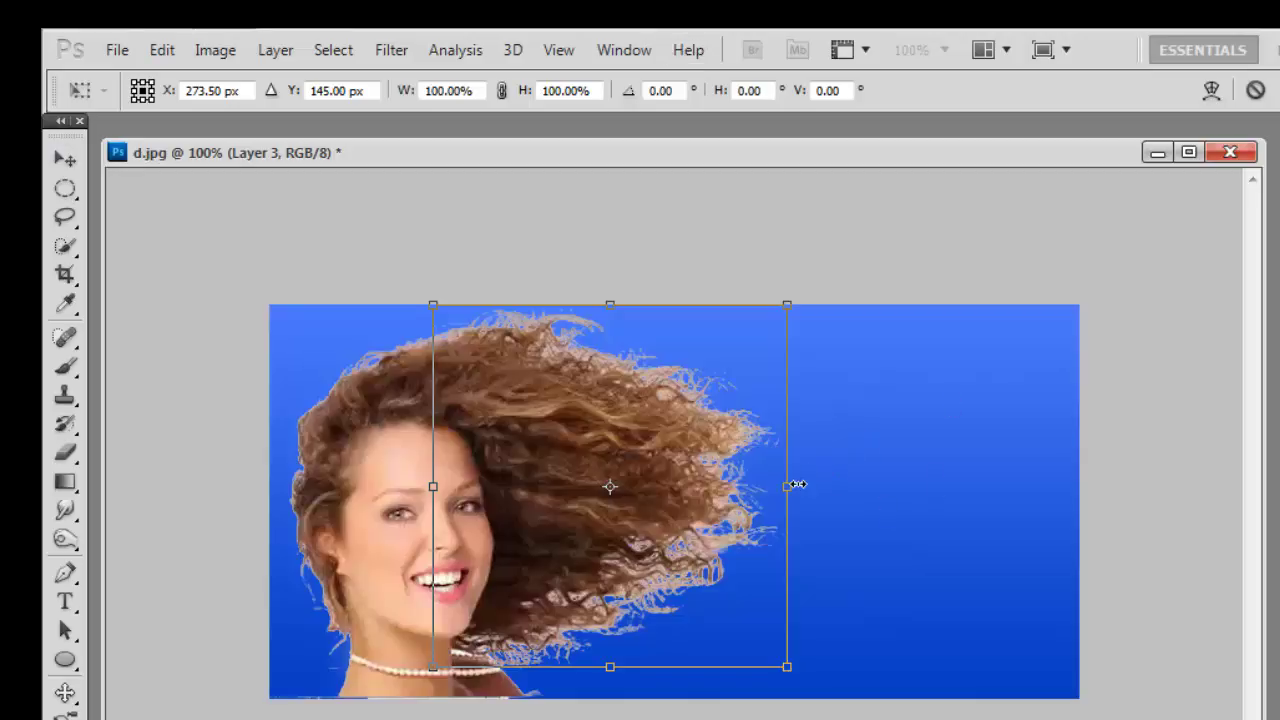
{"action": "left_click_drag", "start_coordinate": [788, 487], "coordinate": [1120, 501]}
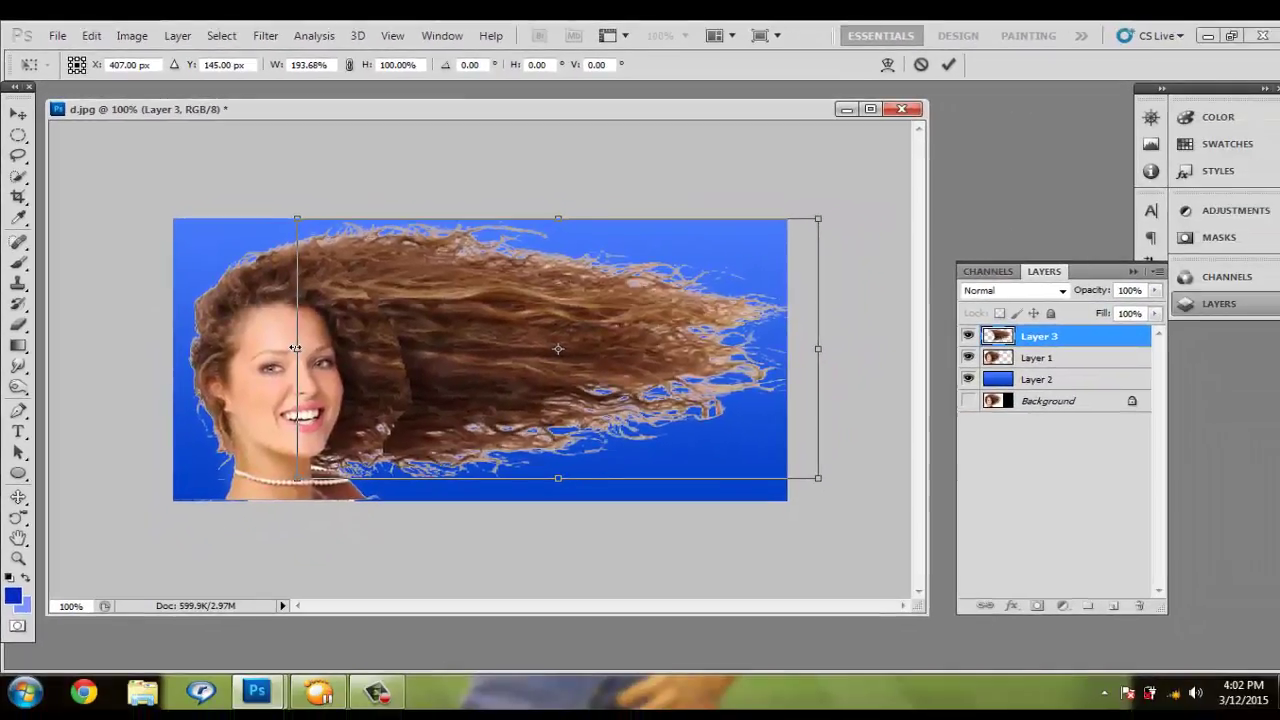
{"action": "left_click_drag", "start_coordinate": [296, 348], "coordinate": [232, 347]}
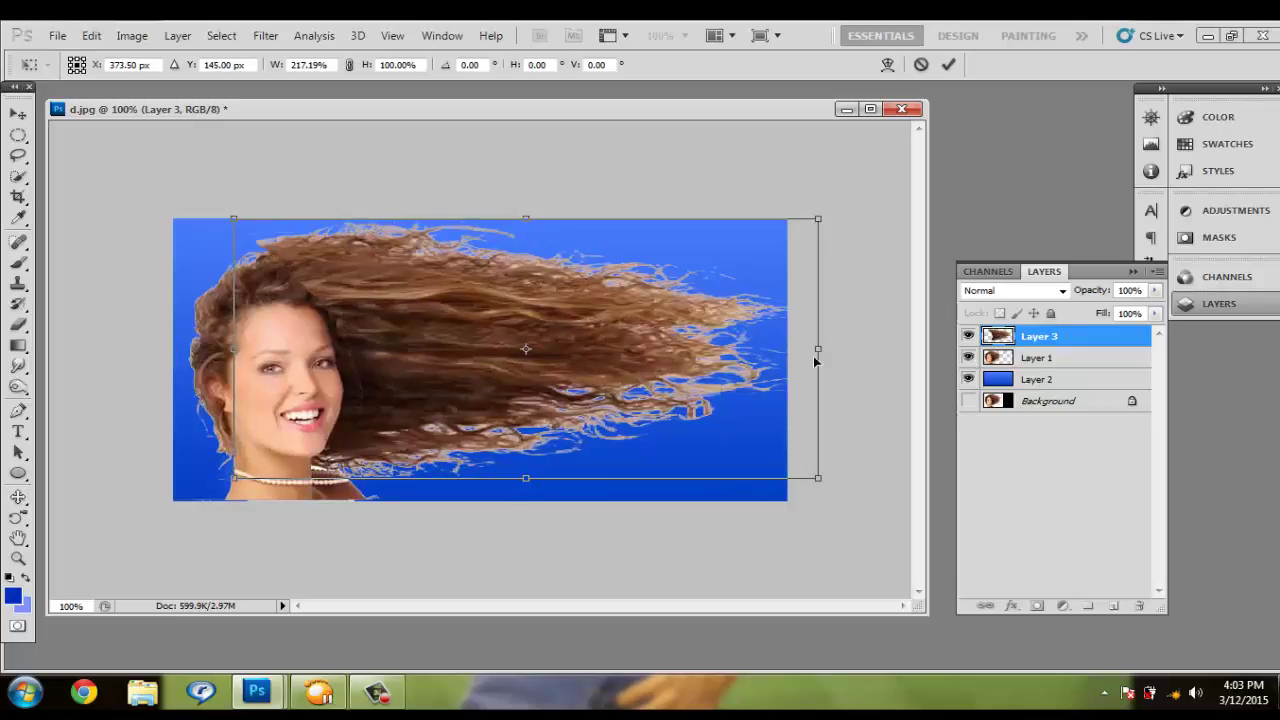
{"action": "left_click_drag", "start_coordinate": [819, 349], "coordinate": [822, 349]}
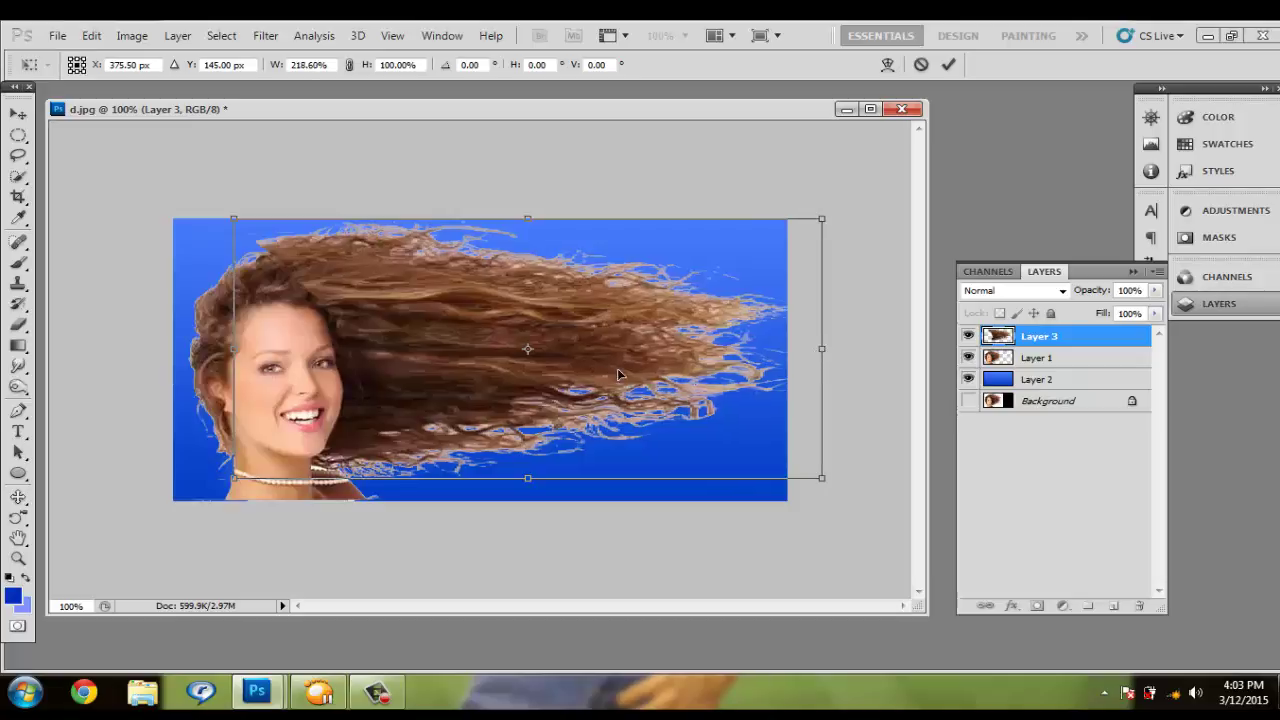
{"action": "key", "text": "Left"}
{"action": "key", "text": "Left"}
{"action": "key", "text": "Left"}
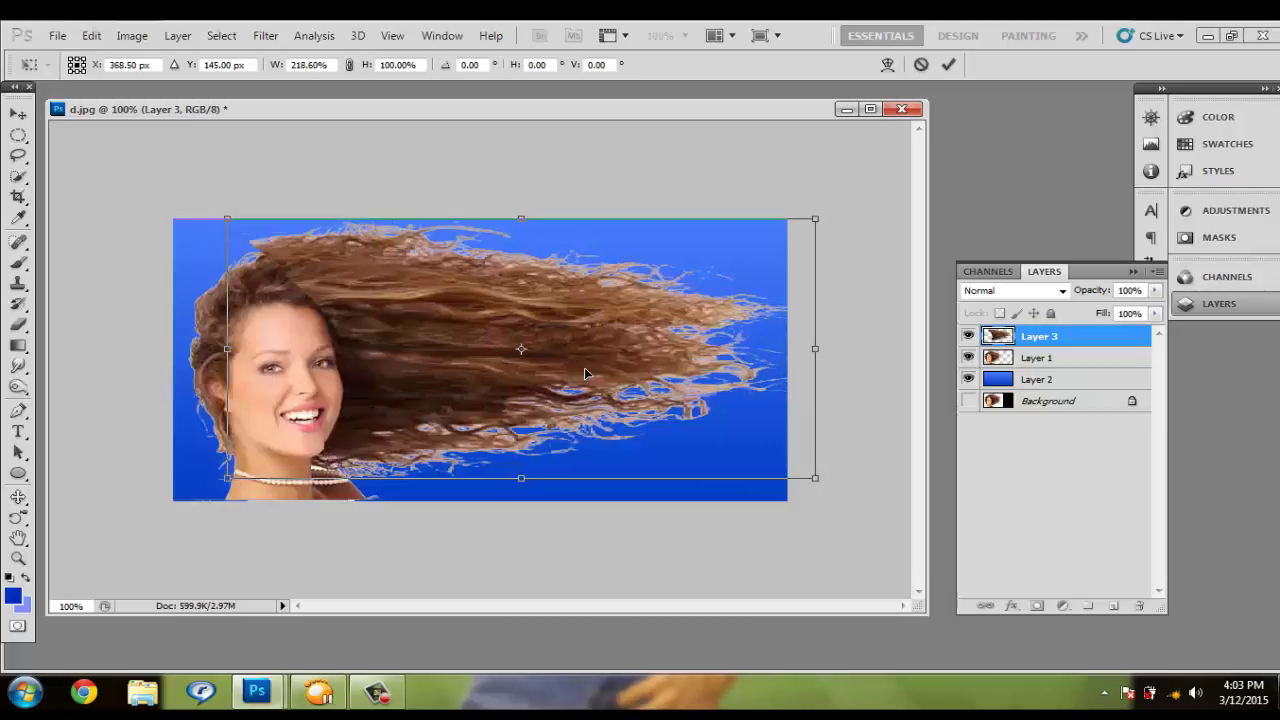
{"action": "key", "text": "Left"}
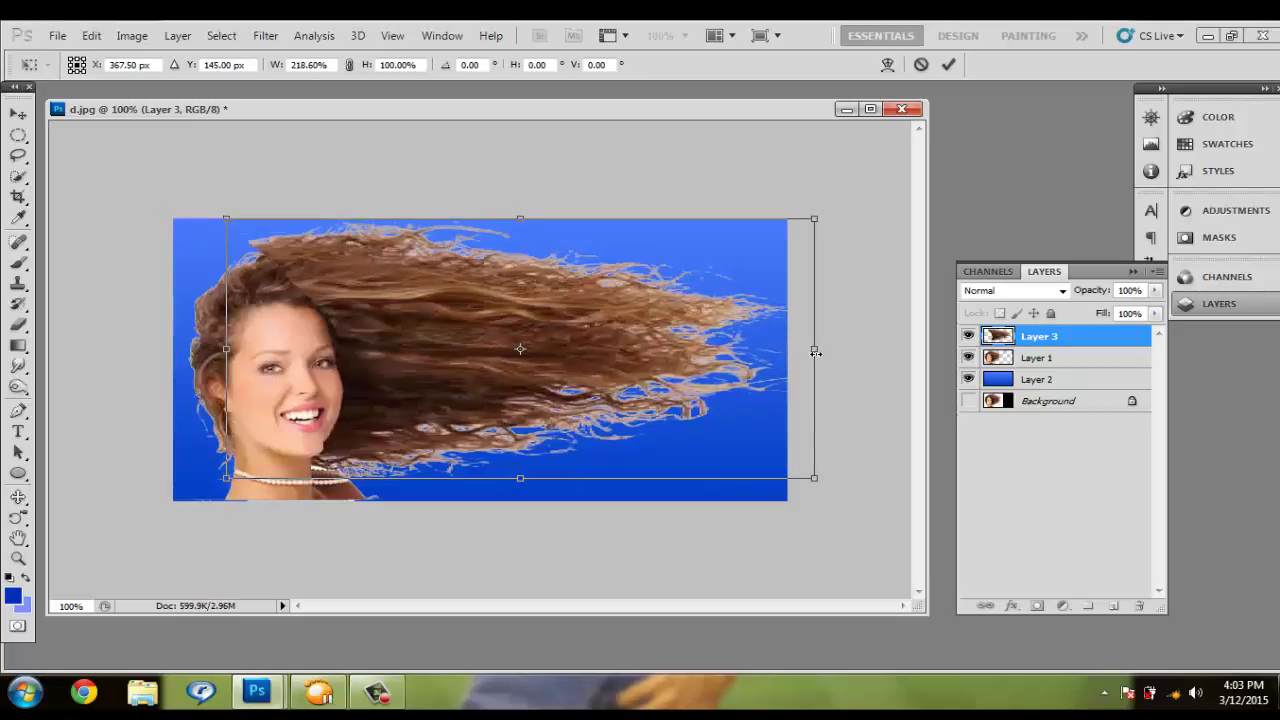
{"action": "left_click_drag", "start_coordinate": [815, 350], "coordinate": [839, 352]}
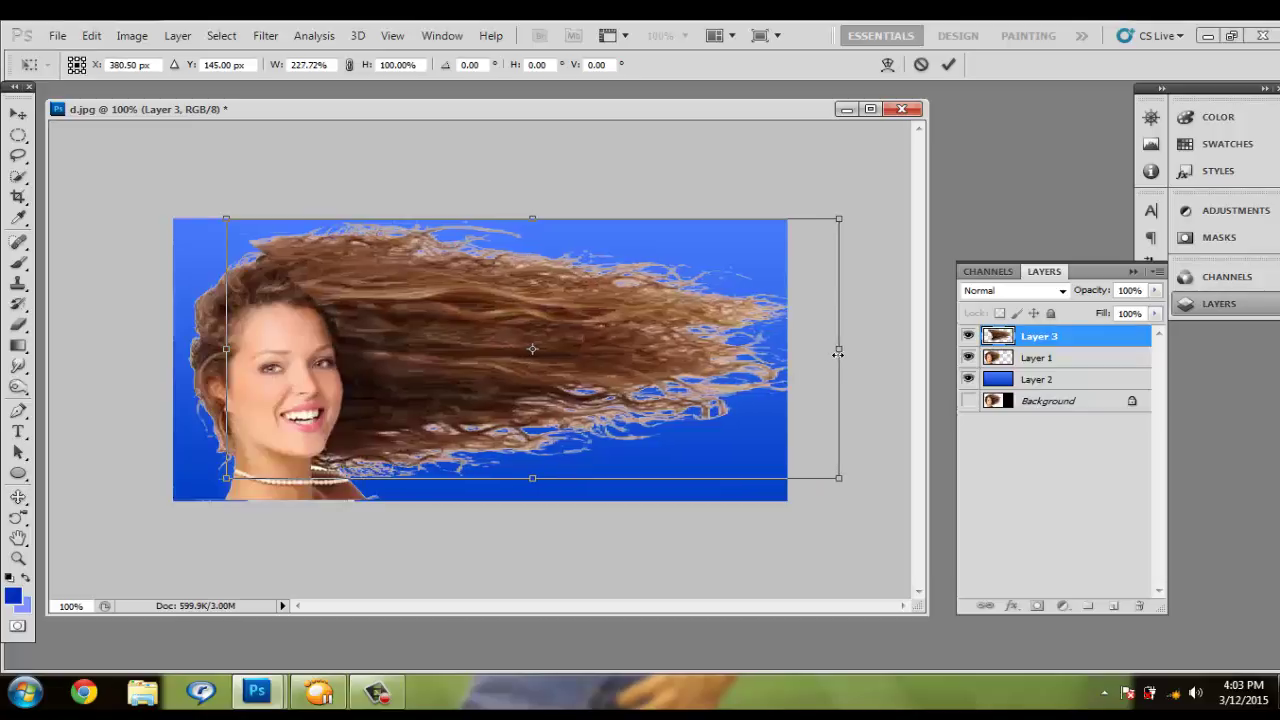
{"action": "key", "text": "Return"}
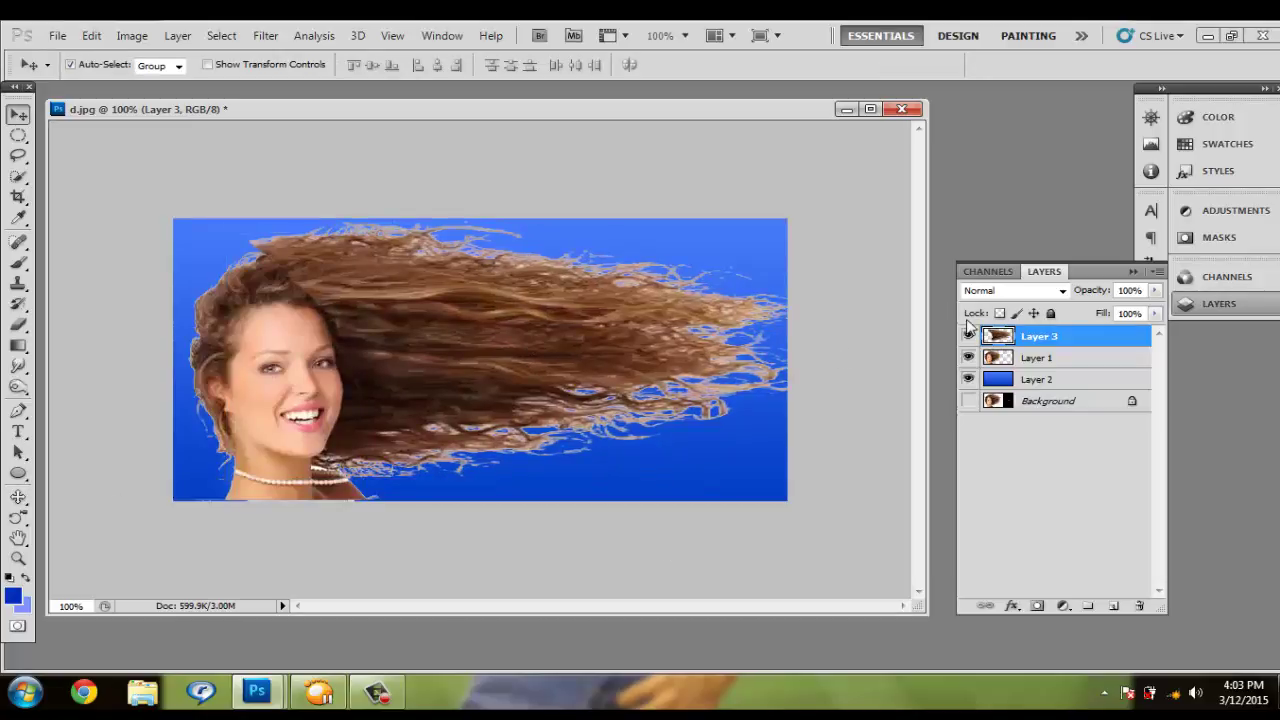
- Add a layer mask to Layer 3 and set up a soft 80 px brush
{"action": "left_click", "coordinate": [1037, 606]}
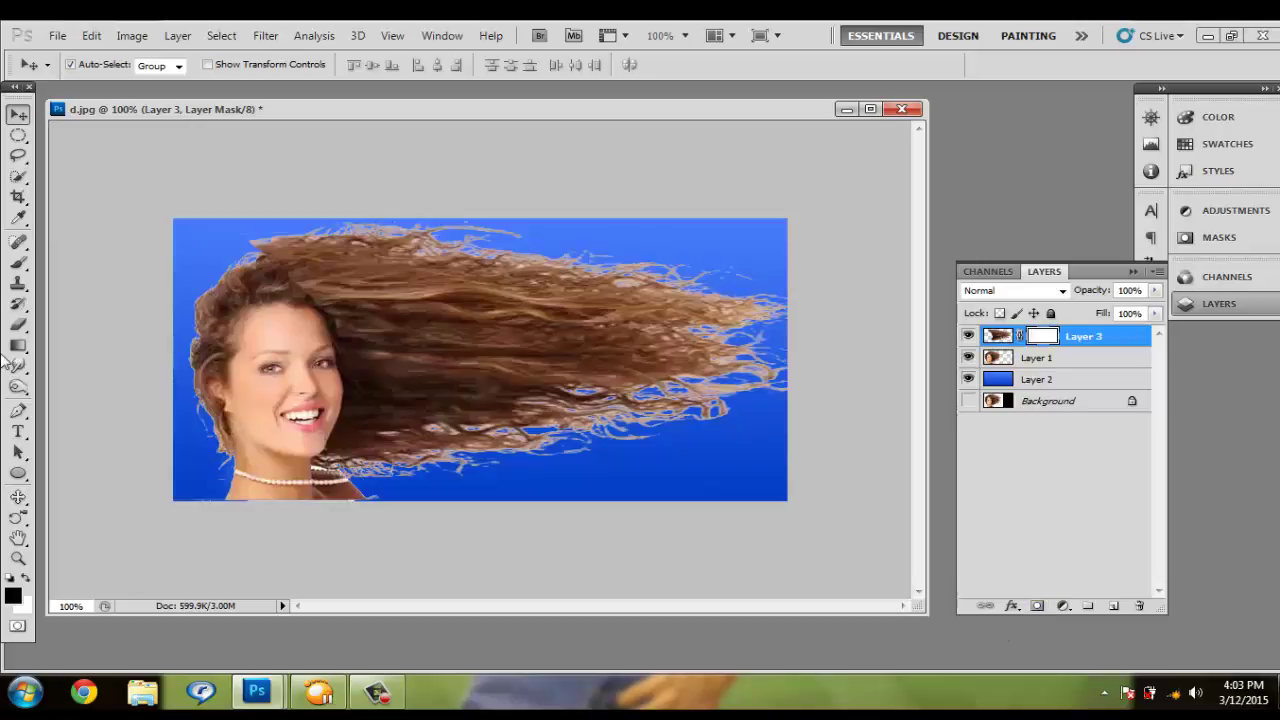
{"action": "left_click", "coordinate": [18, 262]}
{"action": "left_click", "coordinate": [97, 65]}
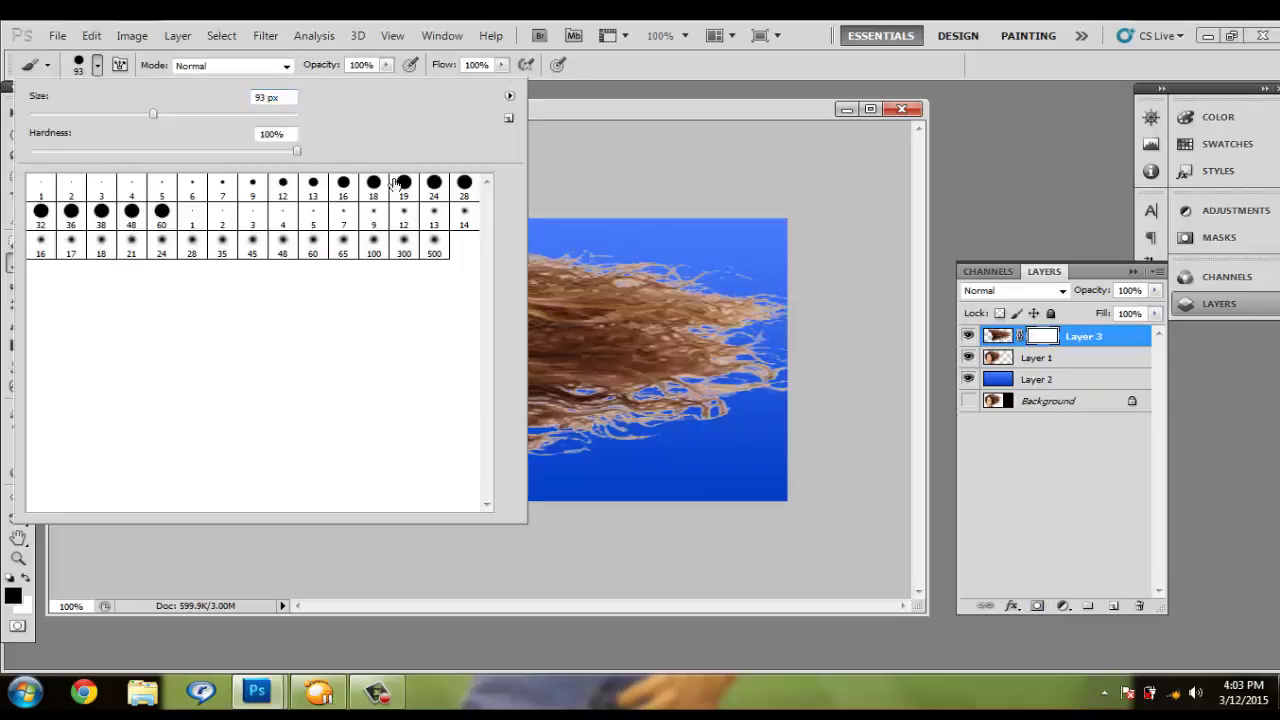
{"action": "left_click", "coordinate": [434, 246]}
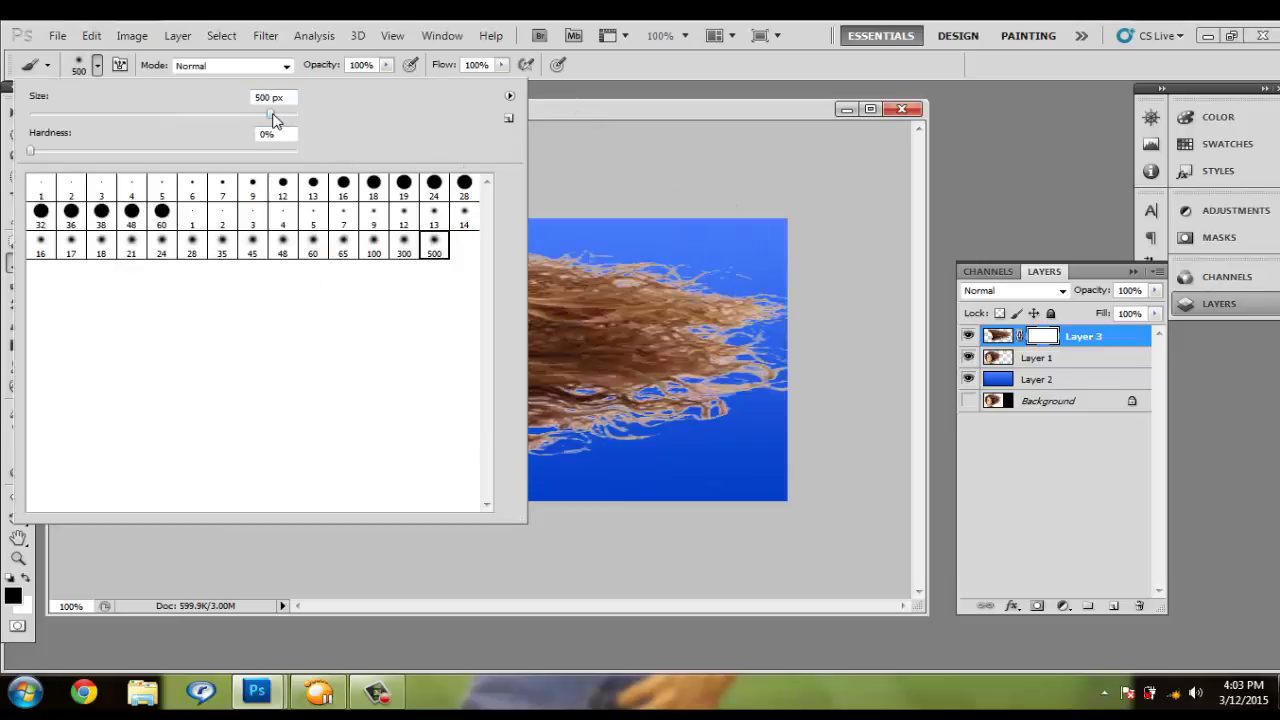
{"action": "left_click_drag", "start_coordinate": [273, 116], "coordinate": [140, 118]}
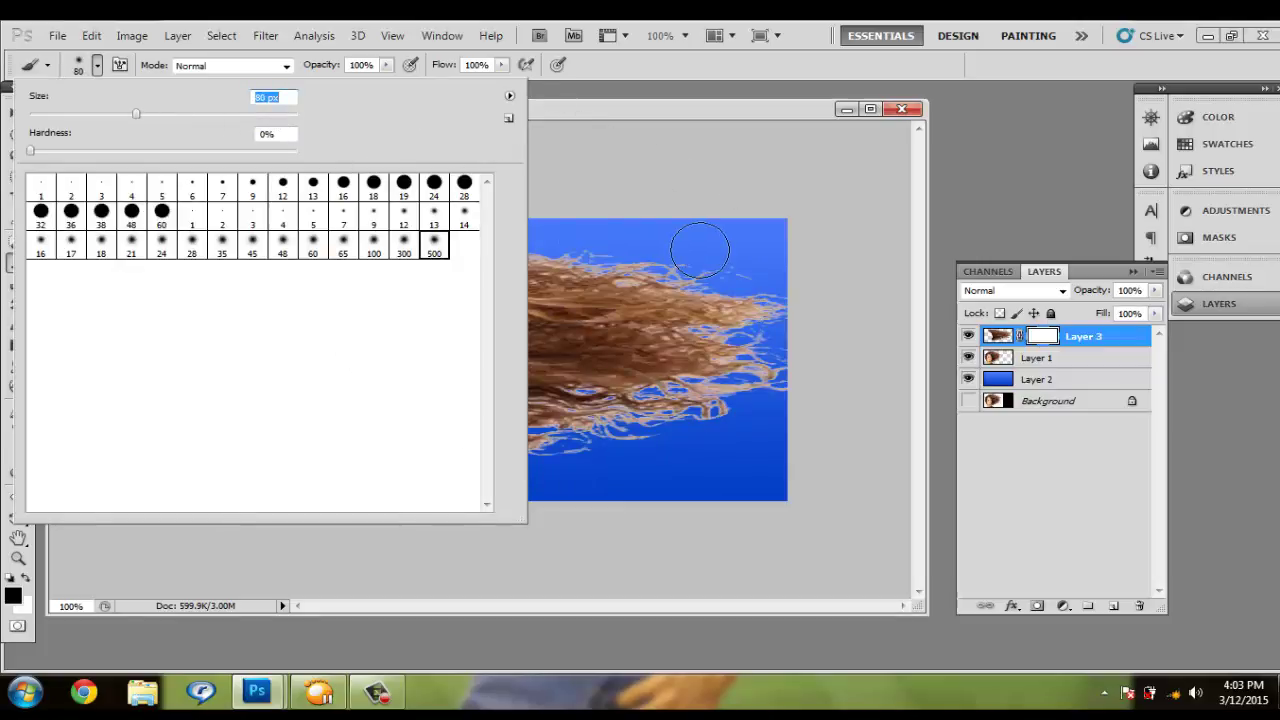
{"action": "left_click", "coordinate": [663, 67]}
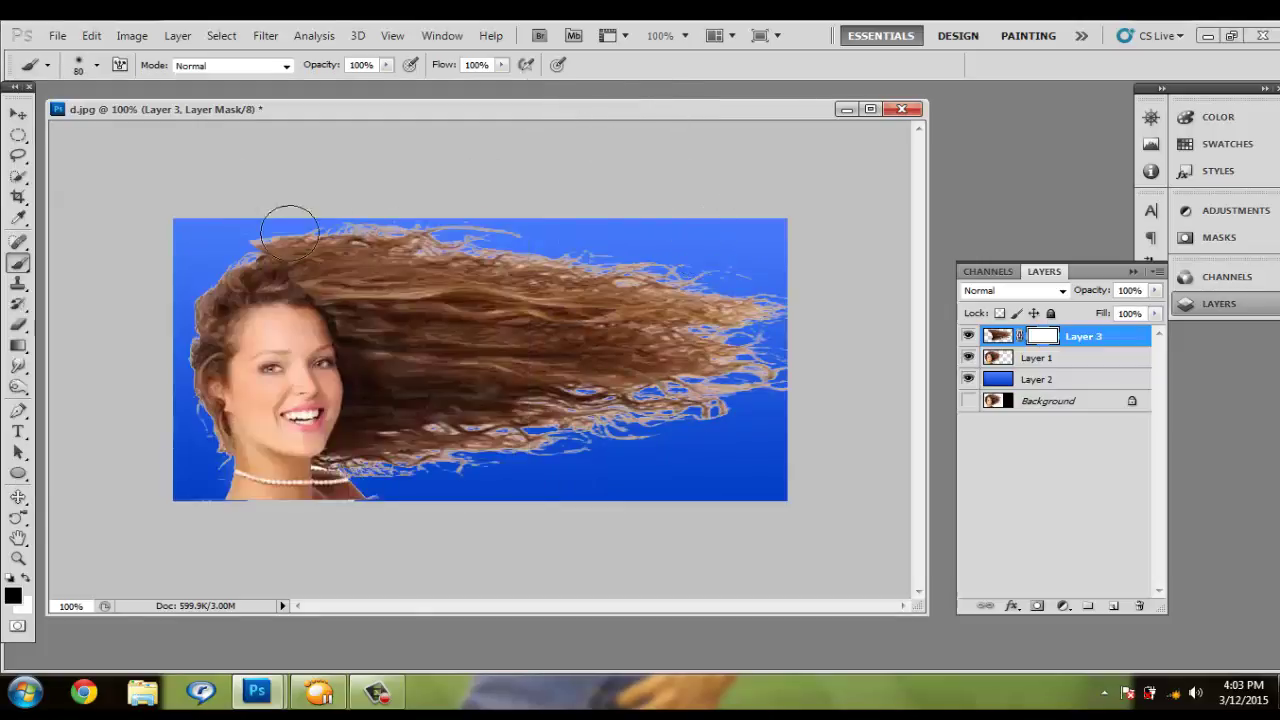
- Paint the mask black over hard hair edges at the crown, face and bottom
{"action": "mouse_move", "coordinate": [290, 232]}
{"action": "left_mouse_down"}
{"action": "mouse_move", "coordinate": [240, 223]}
{"action": "mouse_move", "coordinate": [297, 208]}
{"action": "mouse_move", "coordinate": [245, 245]}
{"action": "mouse_move", "coordinate": [255, 285]}
{"action": "mouse_move", "coordinate": [335, 340]}
{"action": "mouse_move", "coordinate": [318, 428]}
{"action": "mouse_move", "coordinate": [500, 493]}
{"action": "mouse_move", "coordinate": [420, 534]}
{"action": "left_mouse_up"}
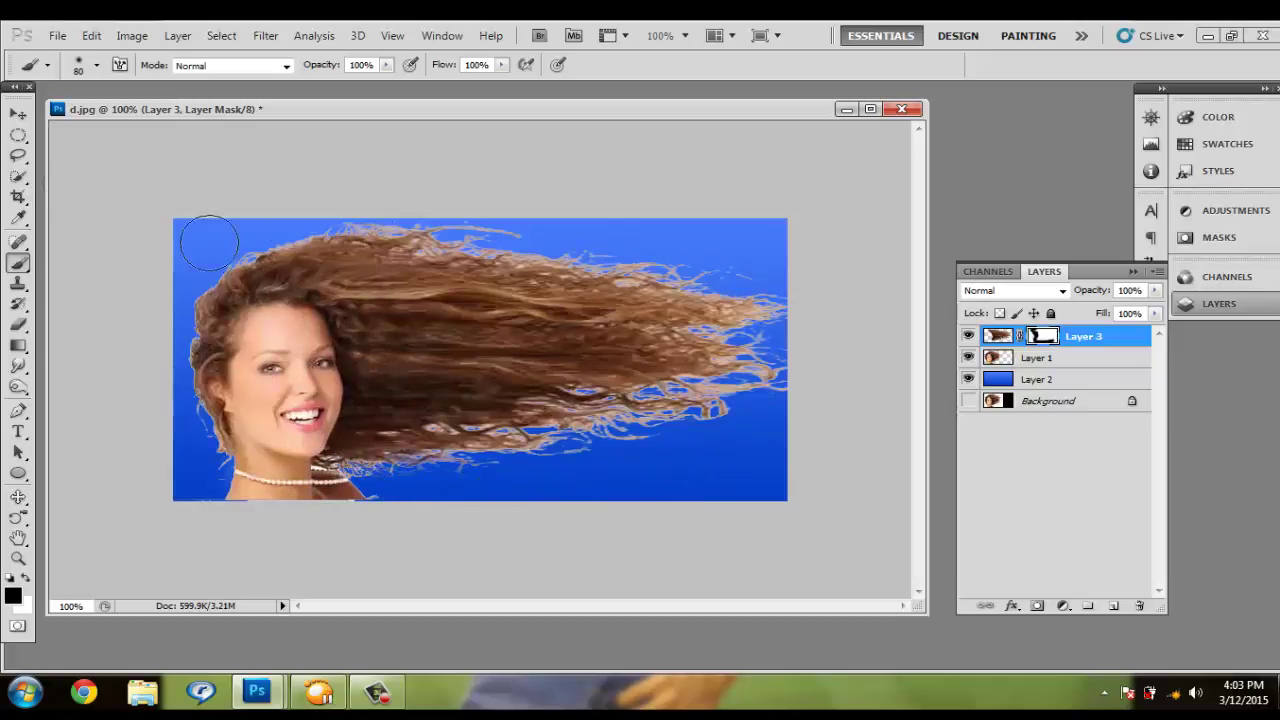
{"action": "mouse_move", "coordinate": [209, 242]}
{"action": "left_mouse_down"}
{"action": "mouse_move", "coordinate": [328, 288]}
{"action": "mouse_move", "coordinate": [341, 331]}
{"action": "mouse_move", "coordinate": [299, 410]}
{"action": "left_mouse_up"}
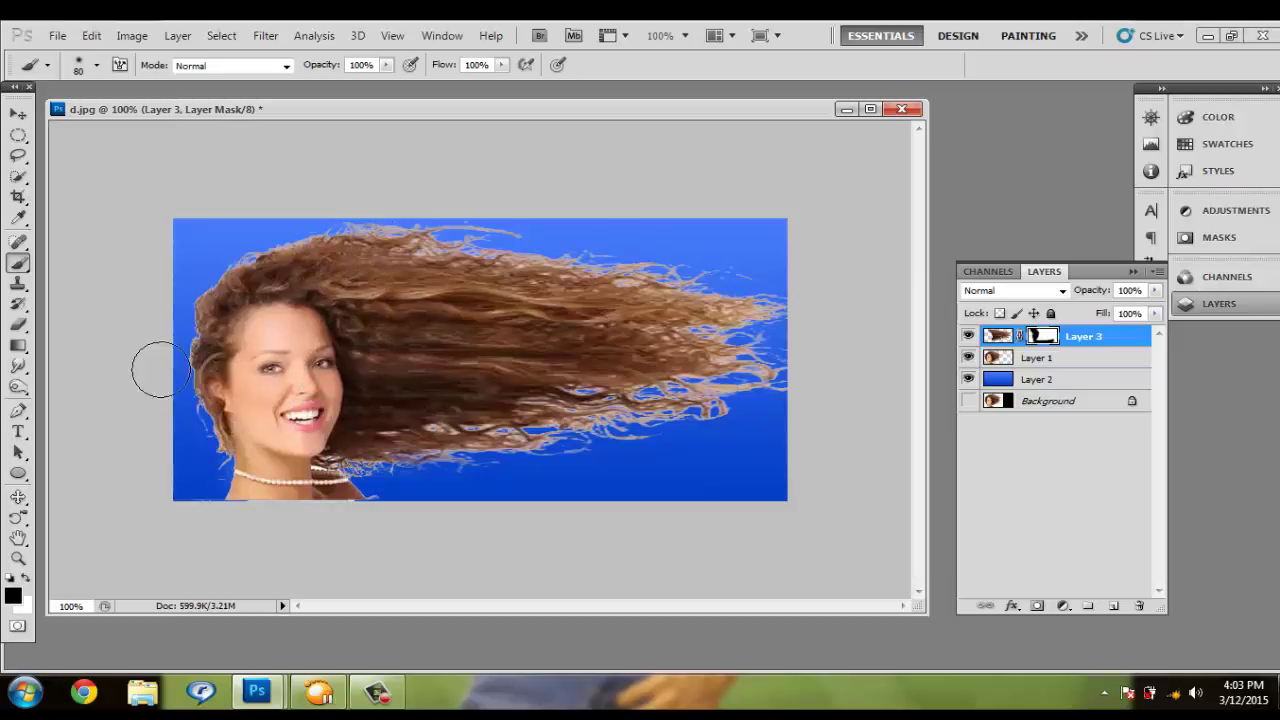
{"action": "left_click_drag", "start_coordinate": [171, 443], "coordinate": [578, 492]}
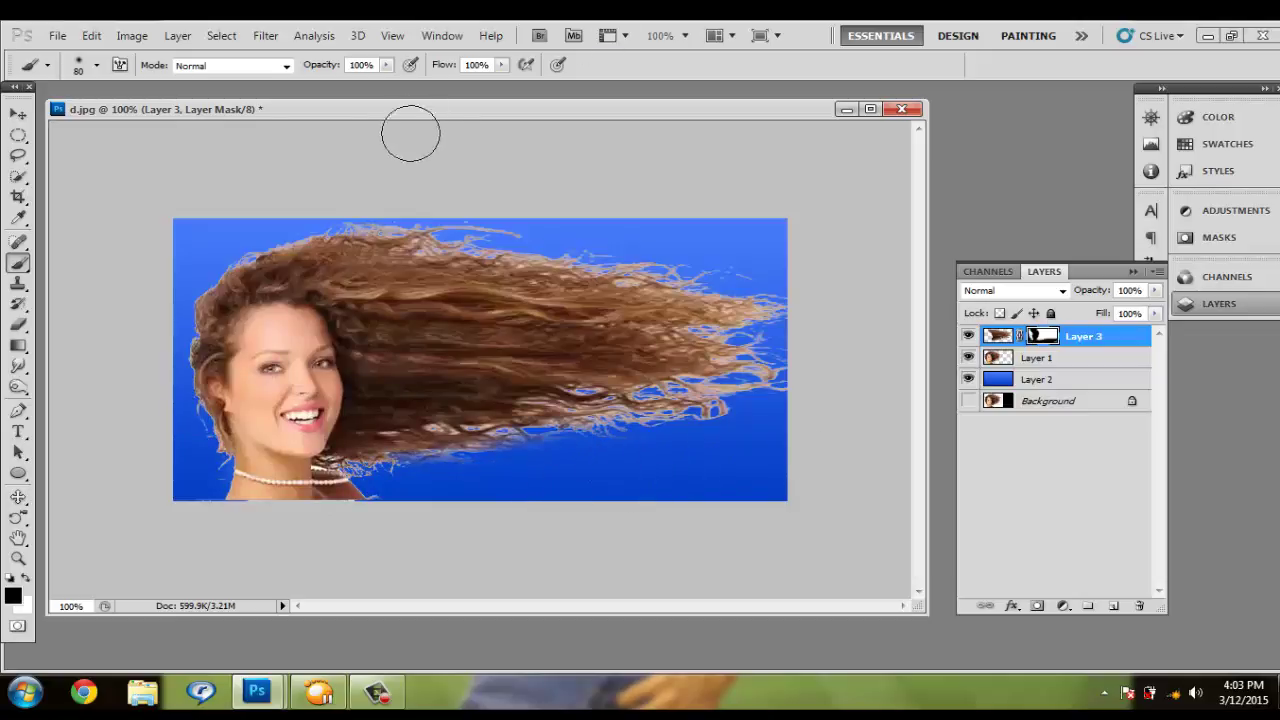
{"action": "left_click", "coordinate": [18, 115]}
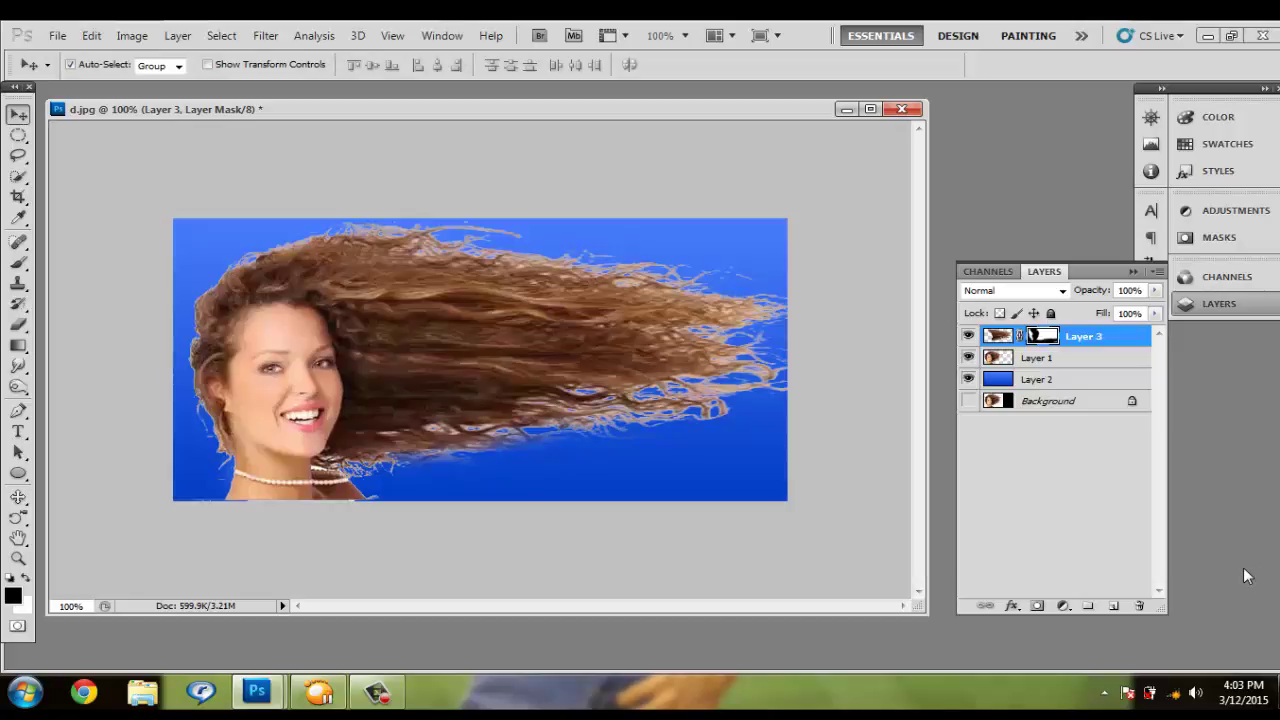
{"action": "key", "text": "ctrl+e"}
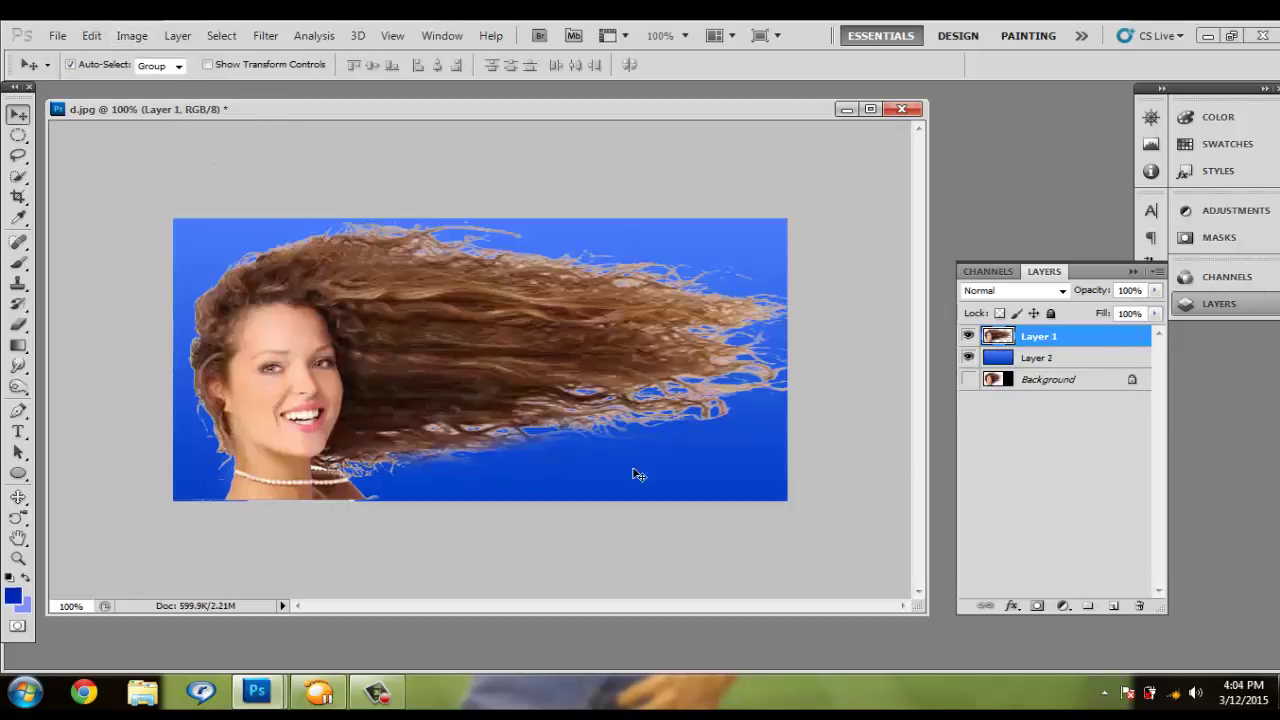
{"action": "mouse_move", "coordinate": [415, 349]}
{"action": "left_mouse_down"}
{"action": "mouse_move", "coordinate": [421, 361]}
{"action": "mouse_move", "coordinate": [516, 331]}
{"action": "left_mouse_up"}
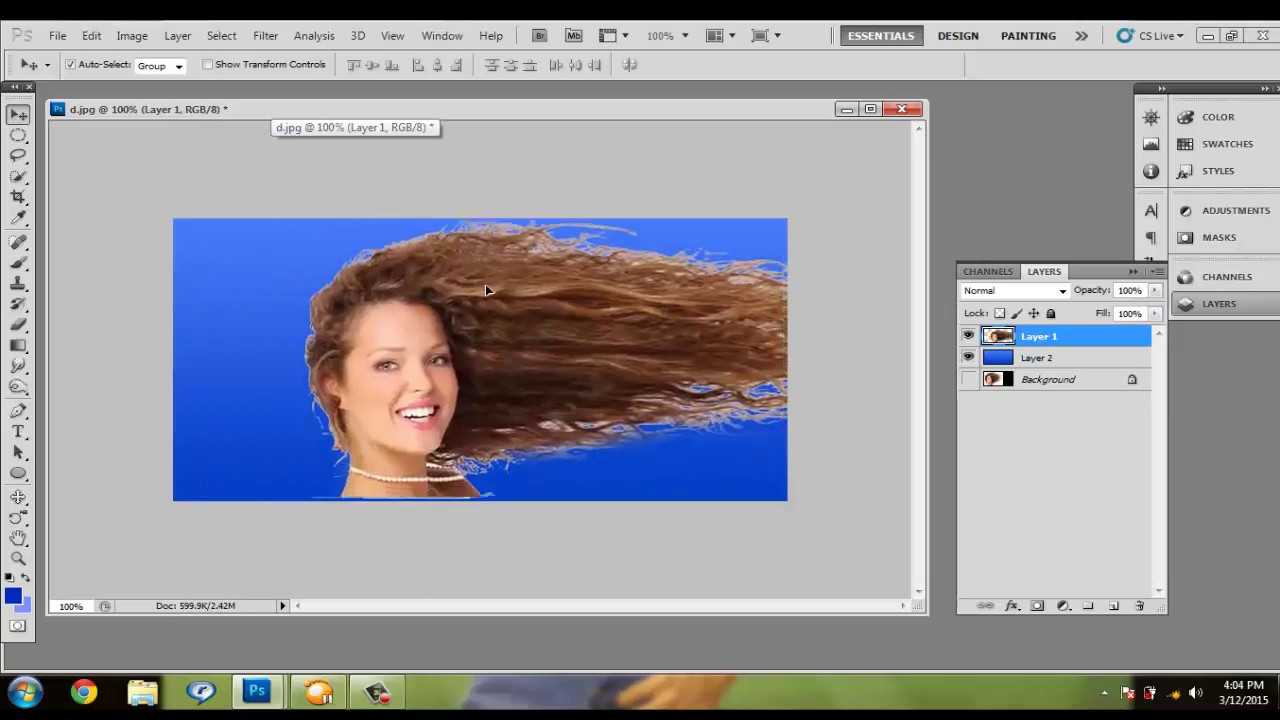
{"action": "left_click", "coordinate": [18, 324]}
{"action": "left_click_drag", "start_coordinate": [268, 457], "coordinate": [294, 468]}
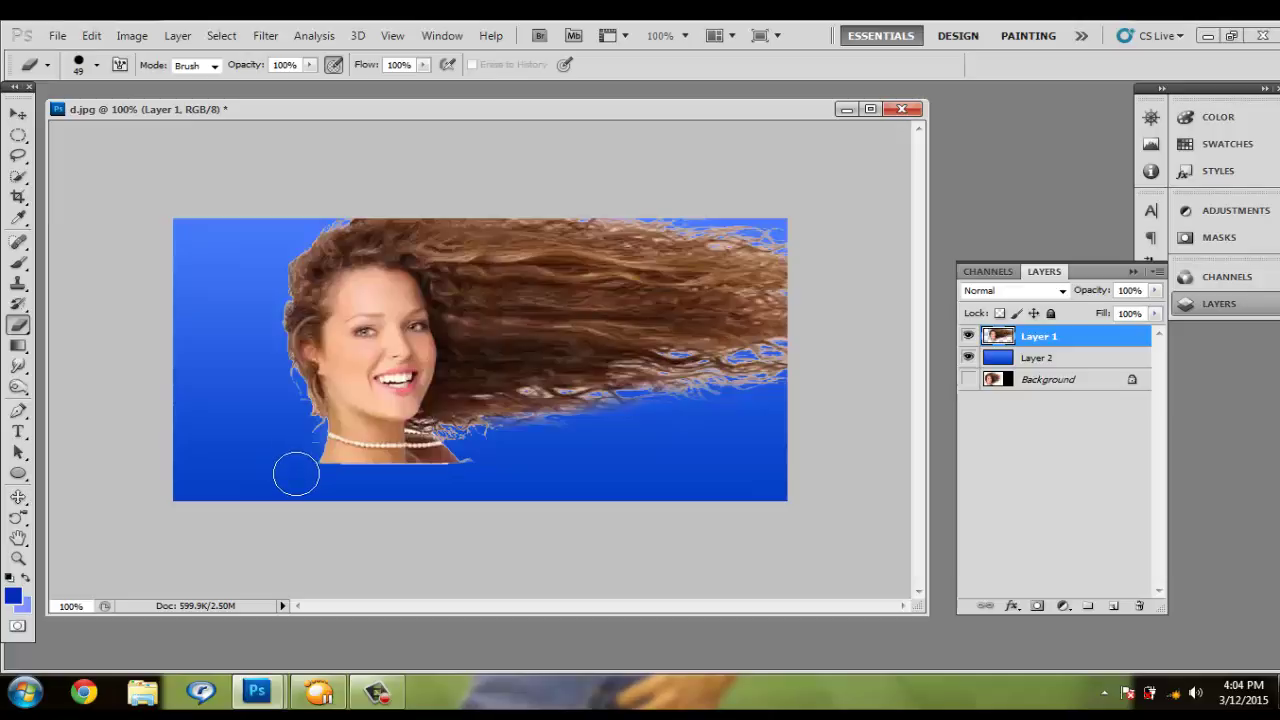
{"action": "left_click_drag", "start_coordinate": [486, 451], "coordinate": [482, 456]}
{"action": "left_click", "coordinate": [18, 114]}
{"action": "mouse_move", "coordinate": [377, 297]}
{"action": "left_mouse_down"}
{"action": "mouse_move", "coordinate": [275, 335]}
{"action": "mouse_move", "coordinate": [285, 332]}
{"action": "left_mouse_up"}
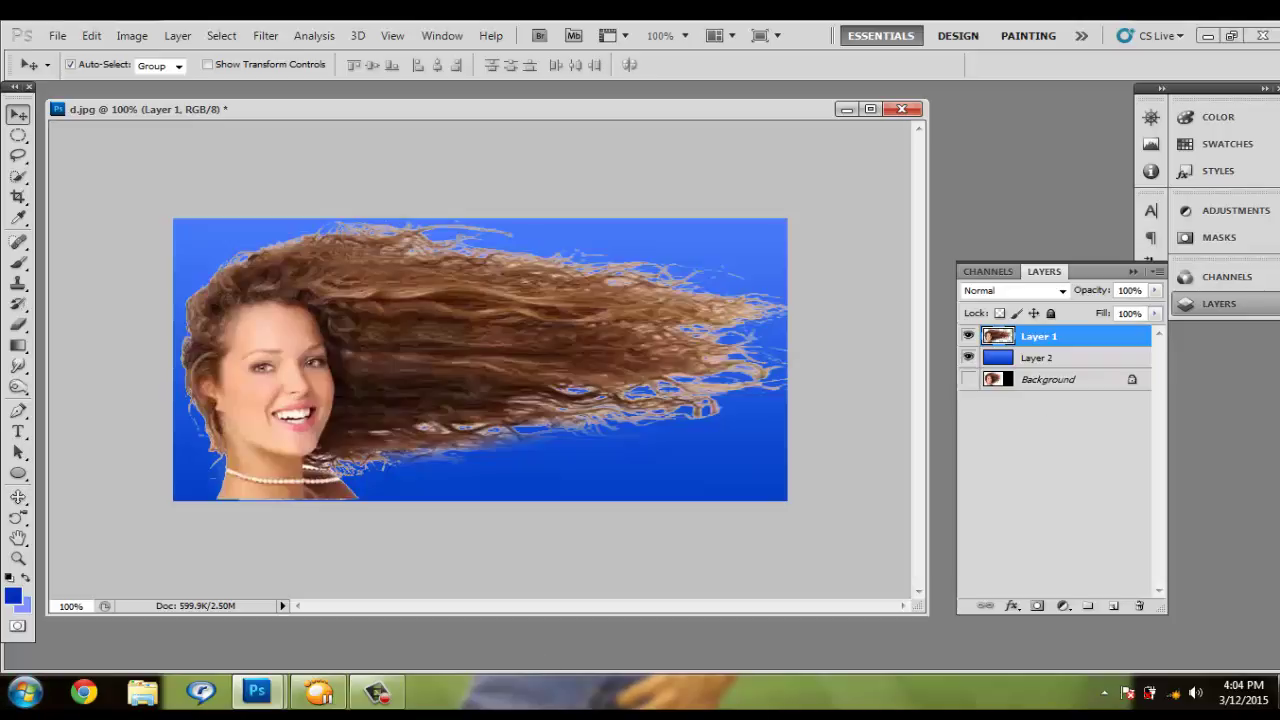
{"action": "left_click", "coordinate": [1275, 692]}
{"action": "left_click", "coordinate": [1275, 692]}
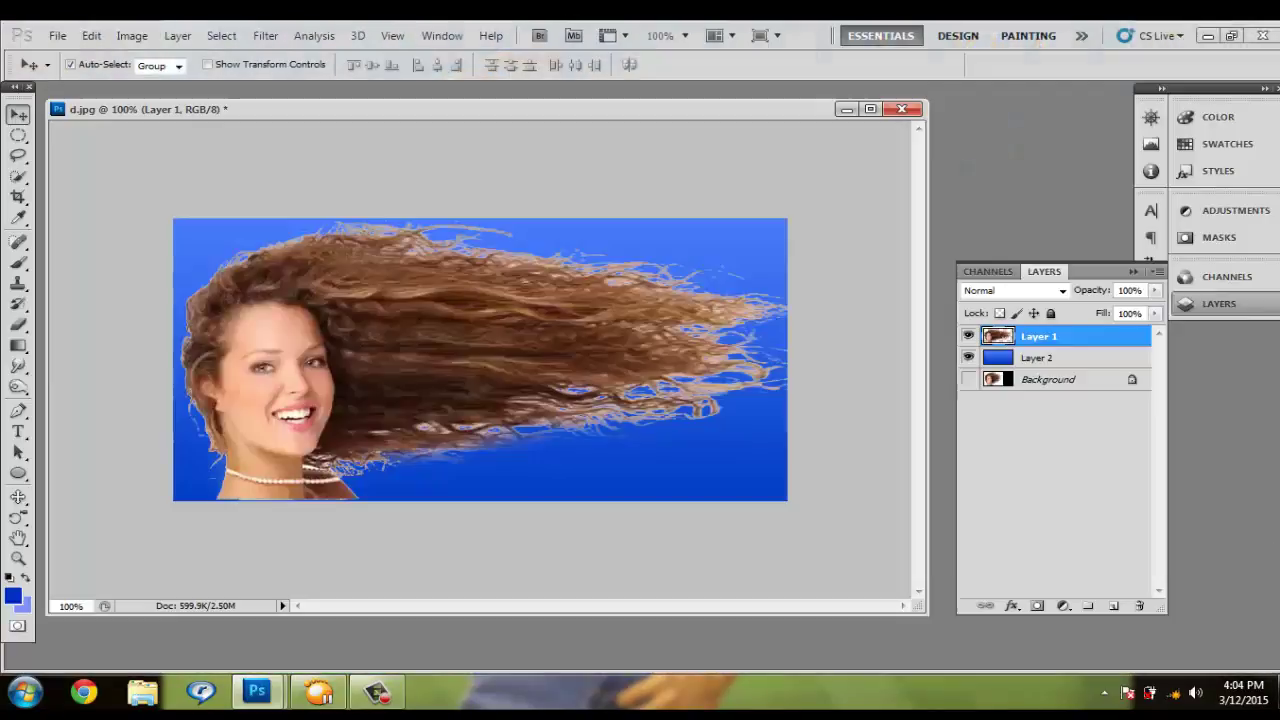
- Resize the image to 300 pixels wide, about 145 tall, with proportions constrained
{"action": "left_click", "coordinate": [131, 35]}
{"action": "left_click", "coordinate": [220, 170]}
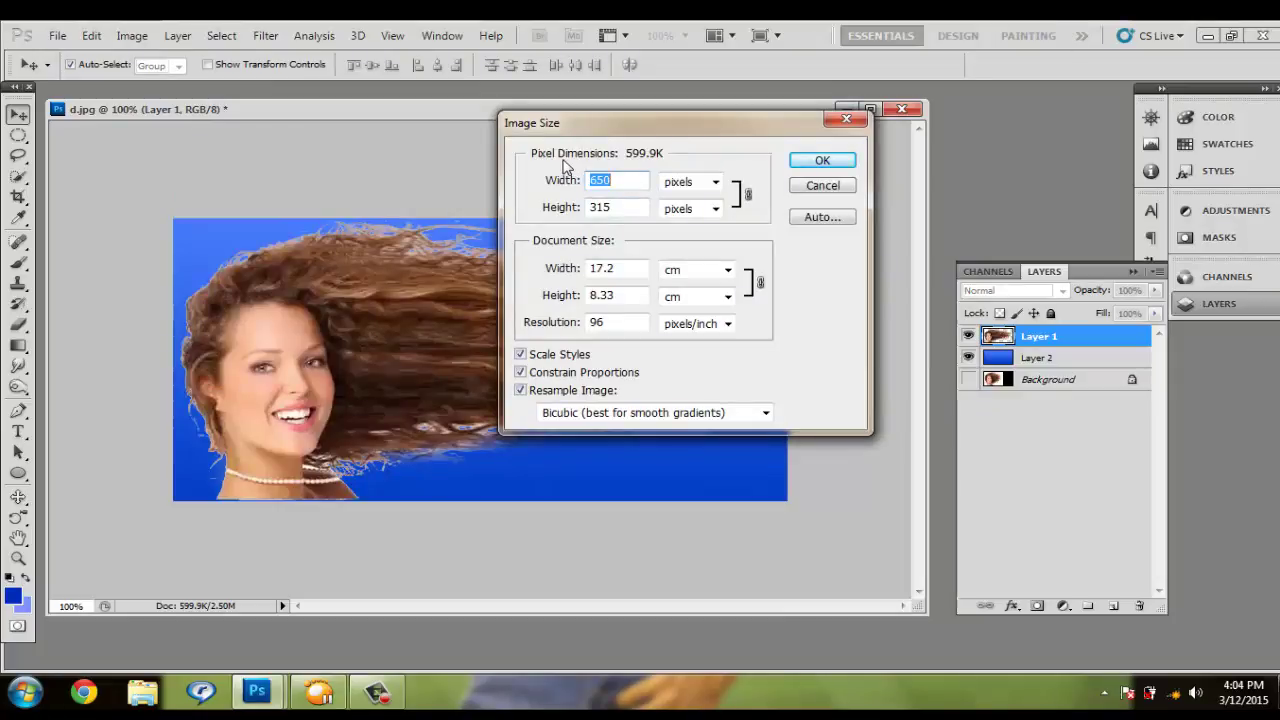
{"action": "type", "text": "300"}
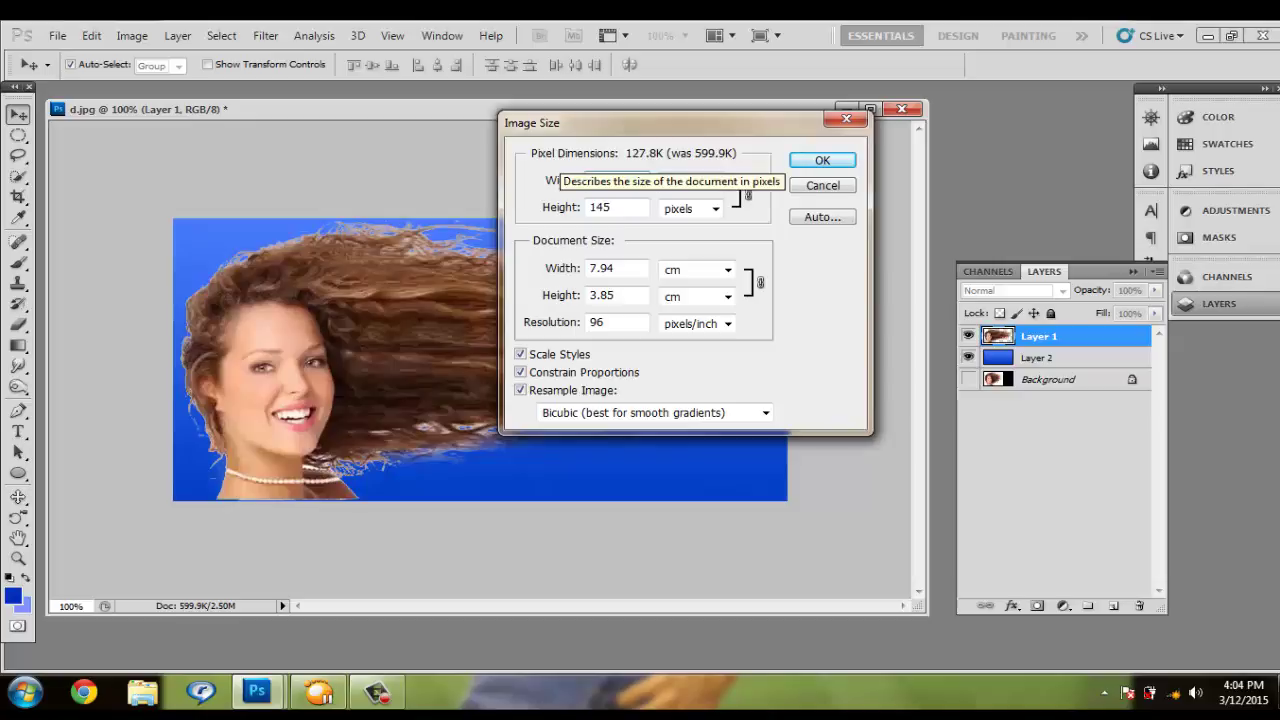
{"action": "left_click", "coordinate": [826, 160]}
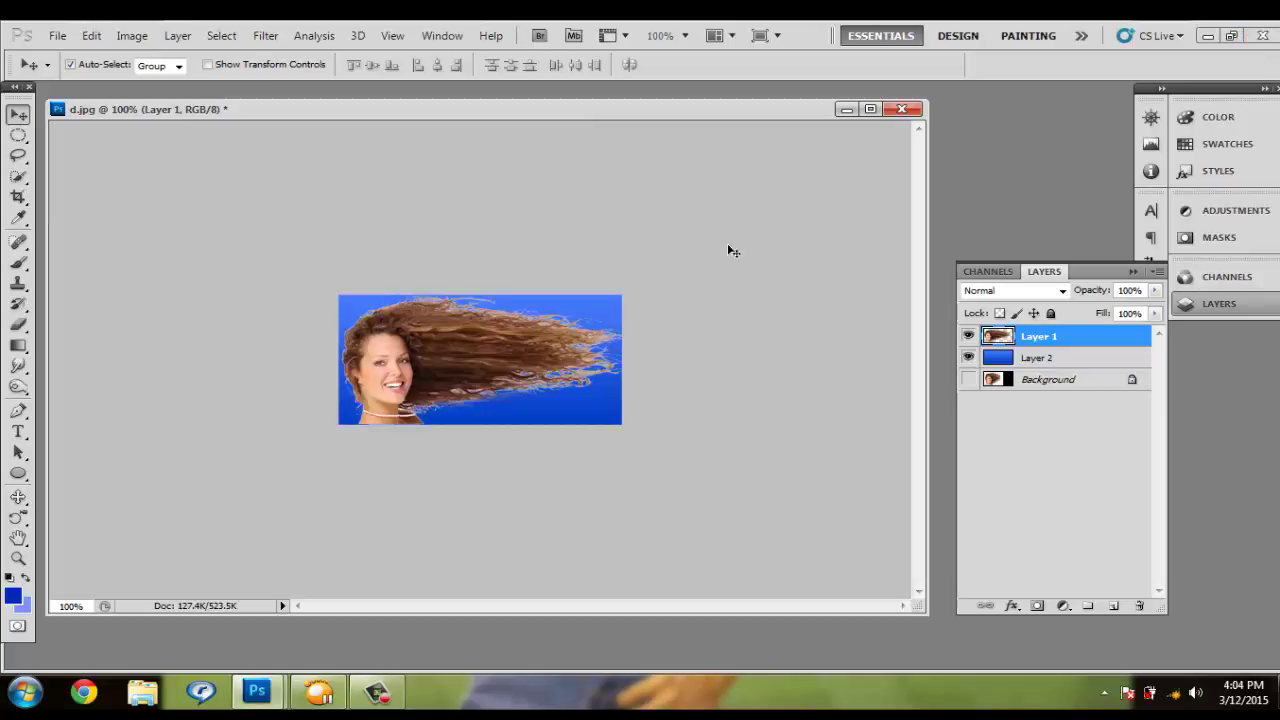
- Zoom in on the windblown hair to about 316% in the Navigator, then pick the Lasso tool
{"action": "left_click", "coordinate": [1151, 117]}
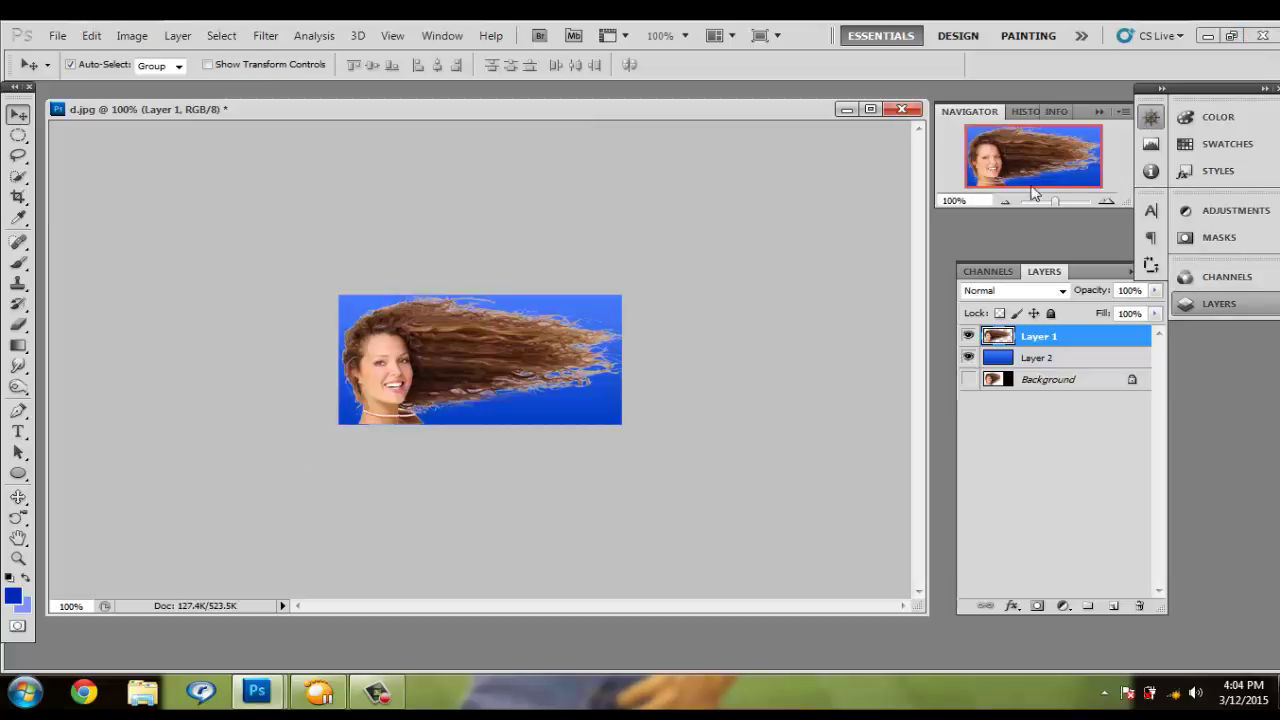
{"action": "mouse_move", "coordinate": [1058, 200]}
{"action": "left_mouse_down"}
{"action": "mouse_move", "coordinate": [1075, 199]}
{"action": "mouse_move", "coordinate": [1047, 156]}
{"action": "mouse_move", "coordinate": [1099, 153]}
{"action": "mouse_move", "coordinate": [1008, 173]}
{"action": "mouse_move", "coordinate": [1005, 150]}
{"action": "mouse_move", "coordinate": [1020, 191]}
{"action": "mouse_move", "coordinate": [1063, 205]}
{"action": "left_mouse_up"}
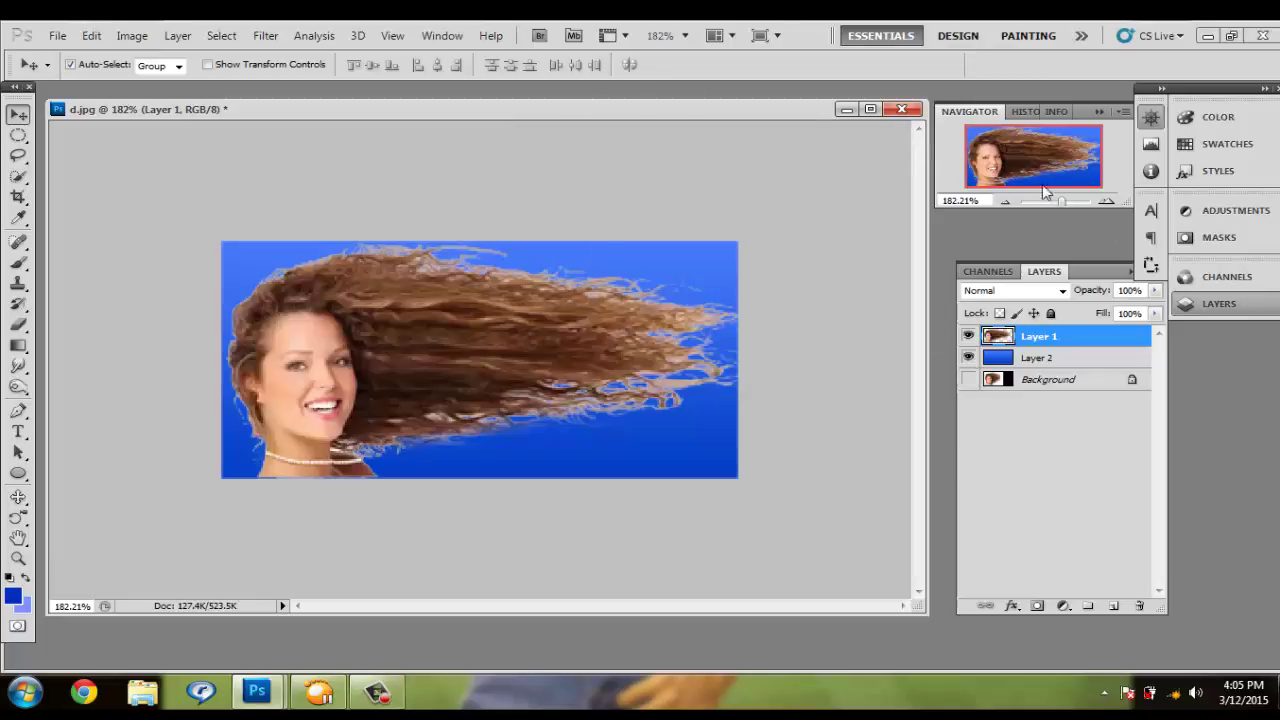
{"action": "left_click_drag", "start_coordinate": [1066, 201], "coordinate": [1068, 203]}
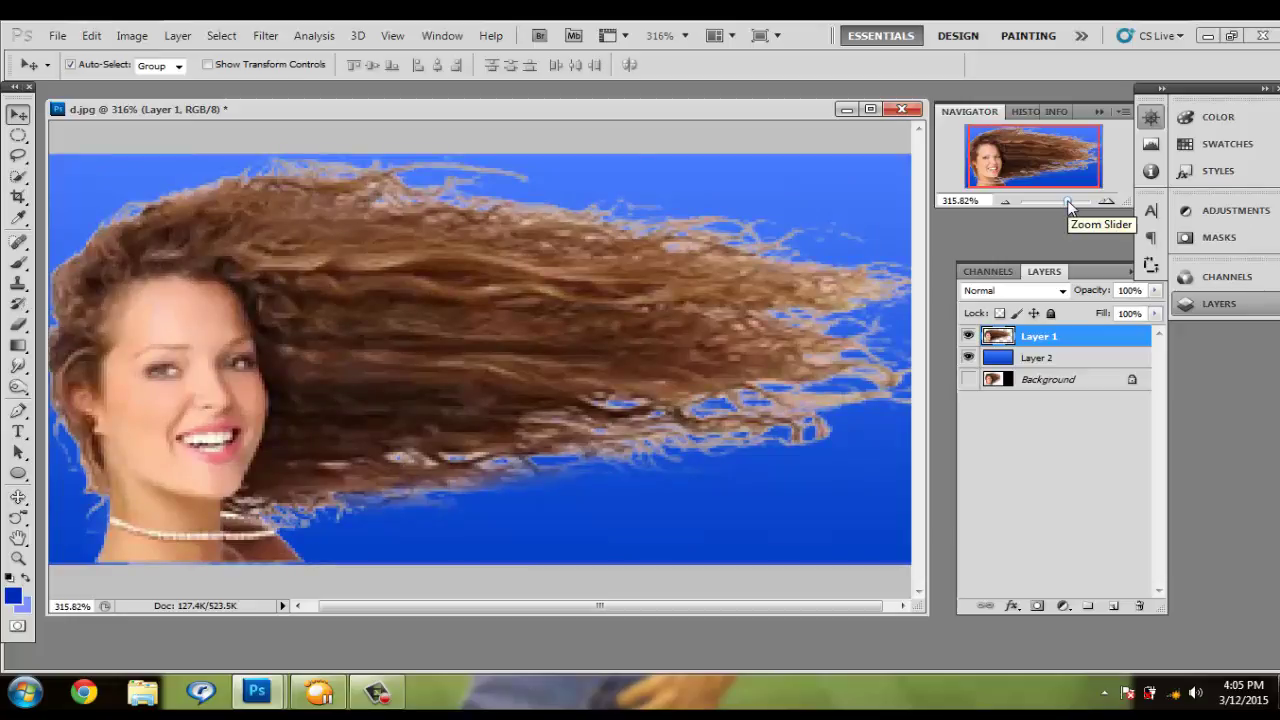
{"action": "left_click", "coordinate": [18, 156]}
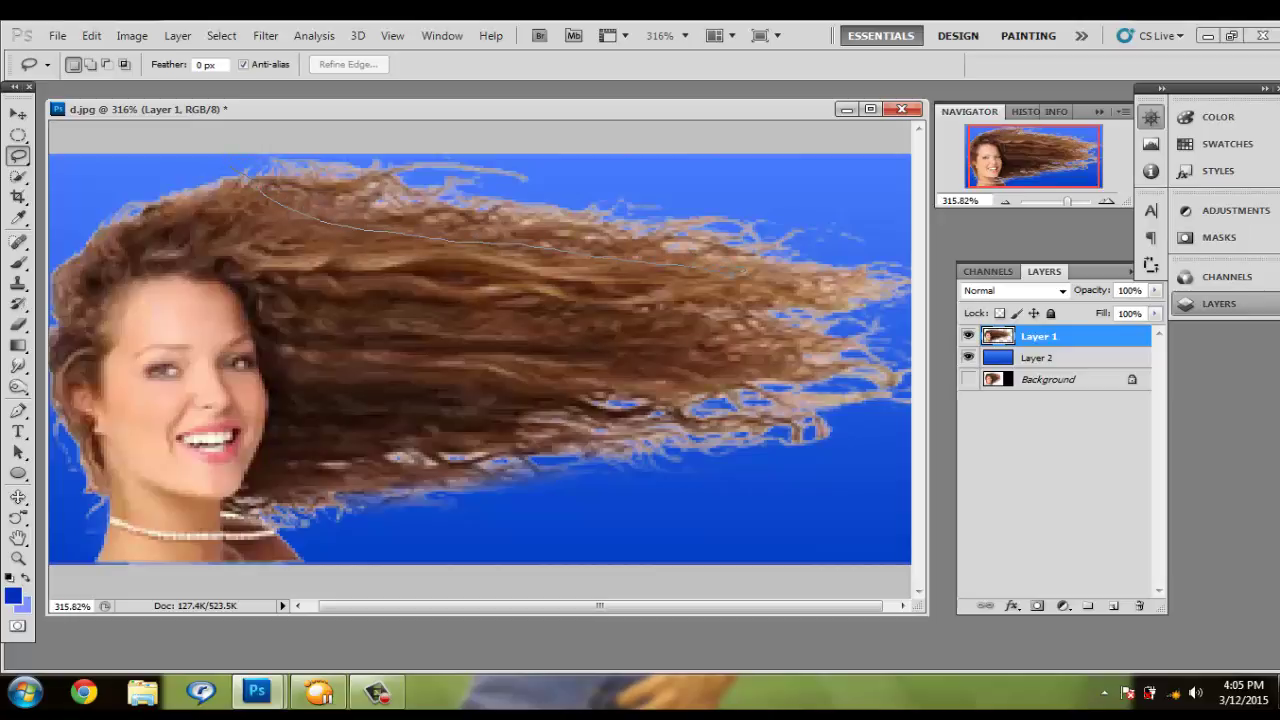
- Lasso a closed loop around the trailing outer hair strands, excluding the face and inner hair
{"action": "left_click_drag", "start_coordinate": [654, 343], "coordinate": [546, 377]}
{"action": "left_click_drag", "start_coordinate": [333, 433], "coordinate": [266, 470]}
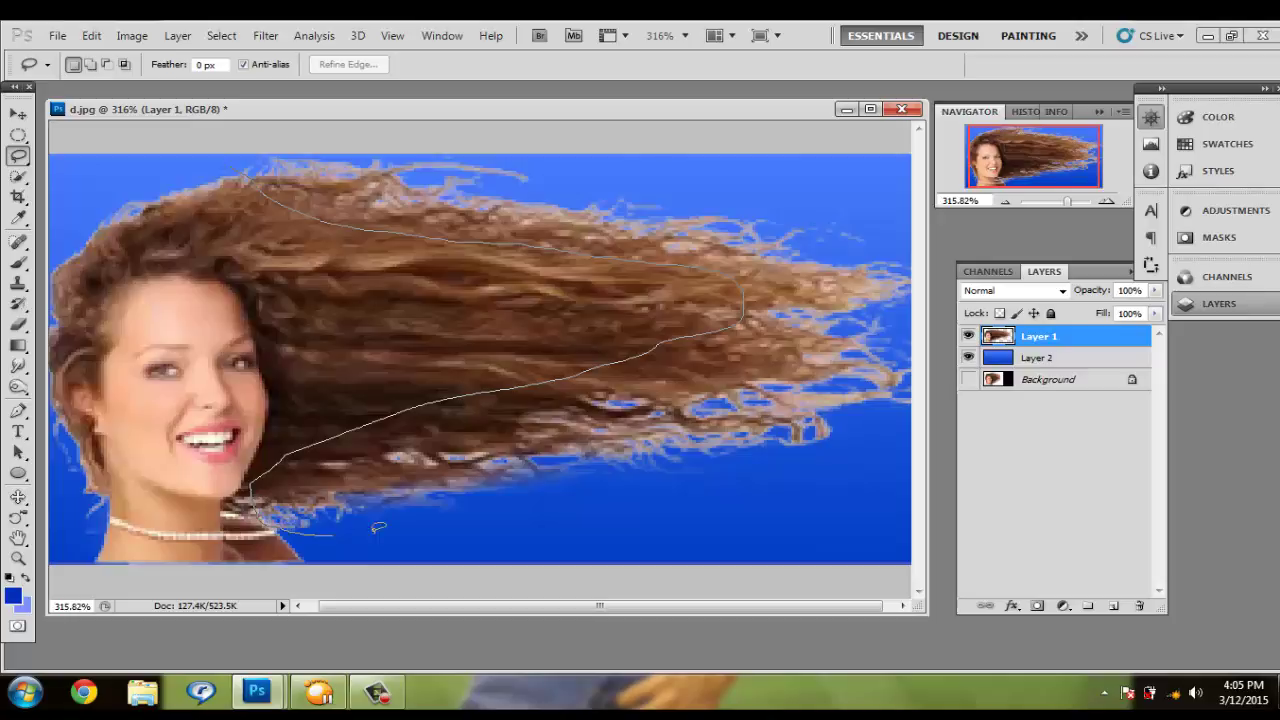
{"action": "left_click_drag", "start_coordinate": [375, 530], "coordinate": [816, 460]}
{"action": "left_click_drag", "start_coordinate": [907, 441], "coordinate": [926, 385]}
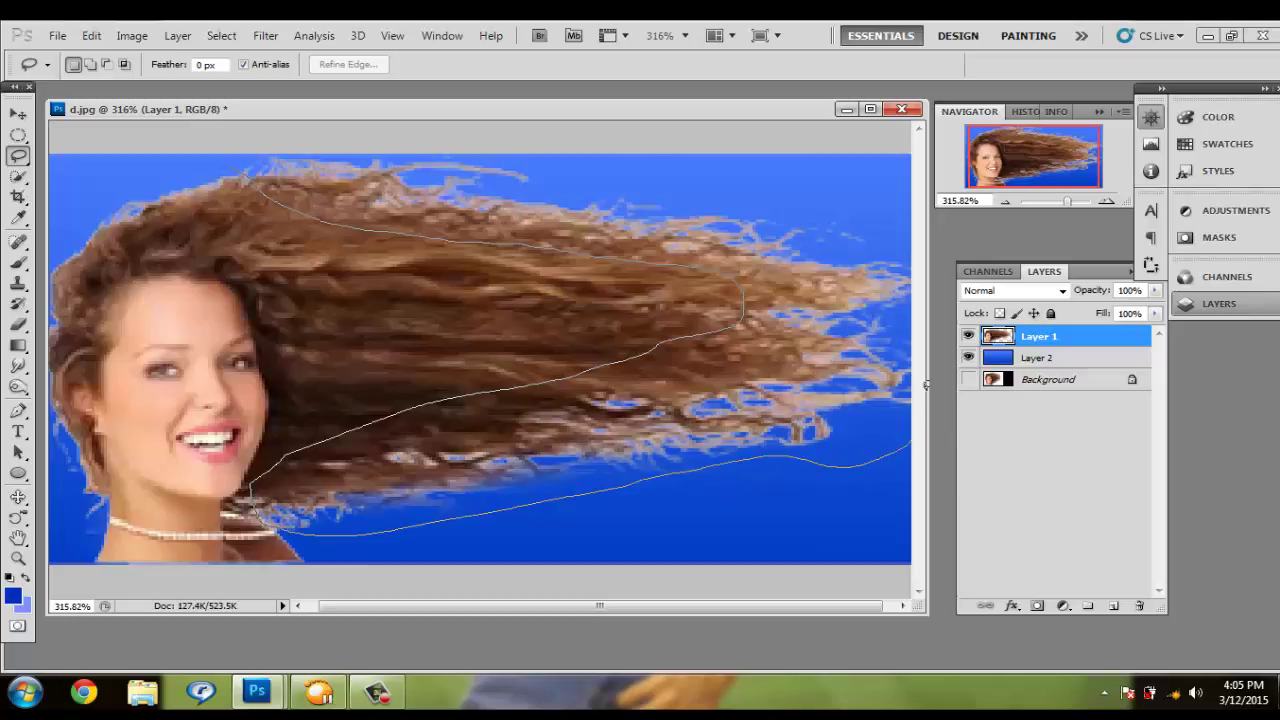
{"action": "left_click_drag", "start_coordinate": [916, 223], "coordinate": [791, 181]}
{"action": "left_click_drag", "start_coordinate": [235, 165], "coordinate": [234, 163]}
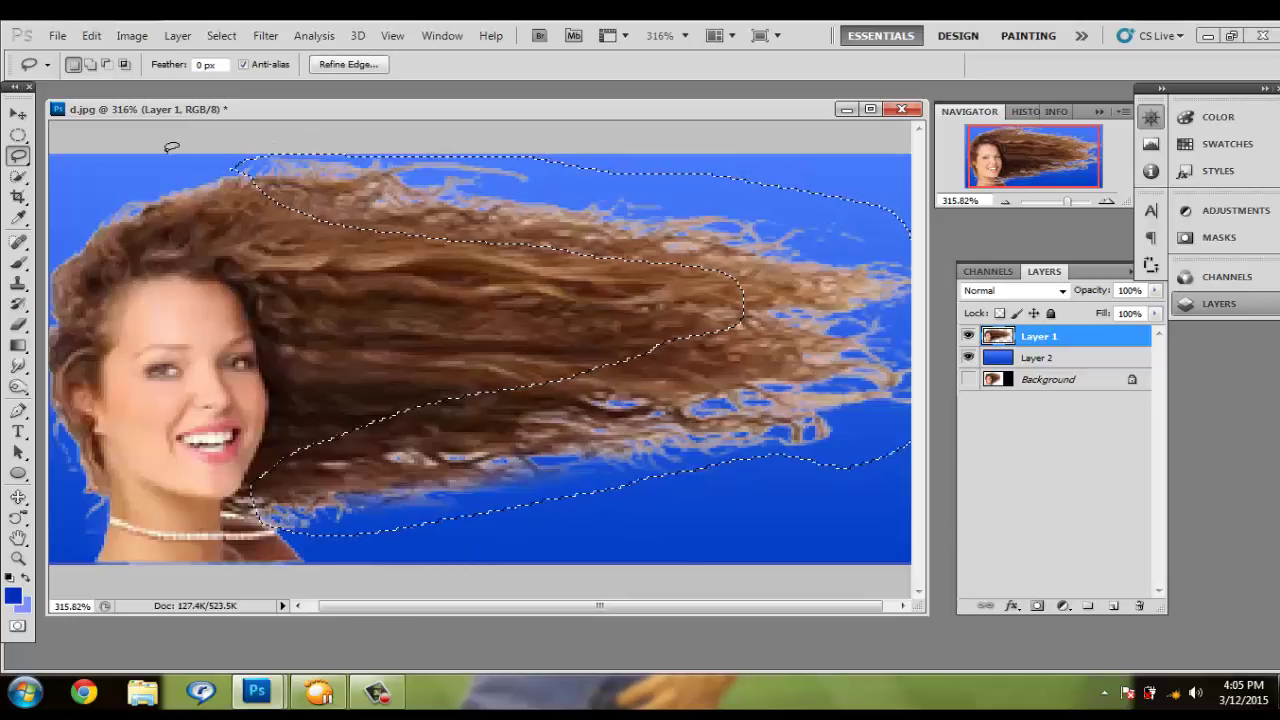
{"action": "left_click", "coordinate": [132, 35]}
{"action": "mouse_move", "coordinate": [161, 80]}
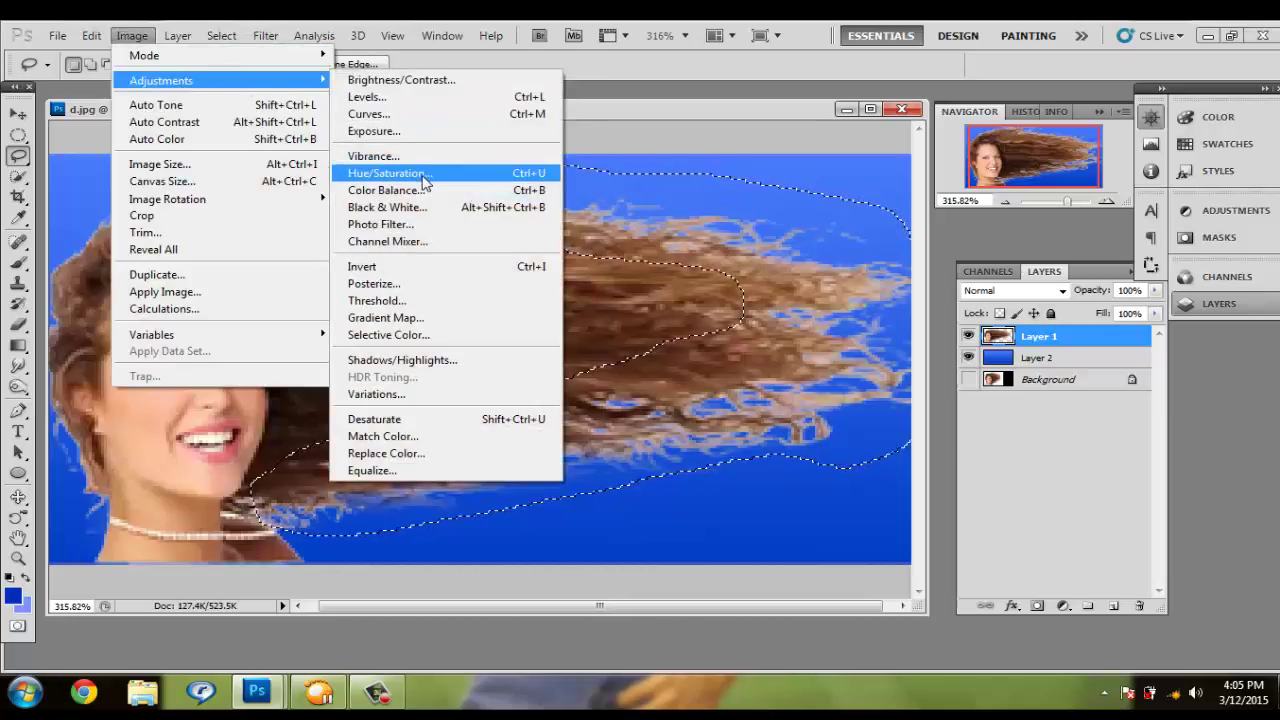
{"action": "left_click", "coordinate": [390, 173]}
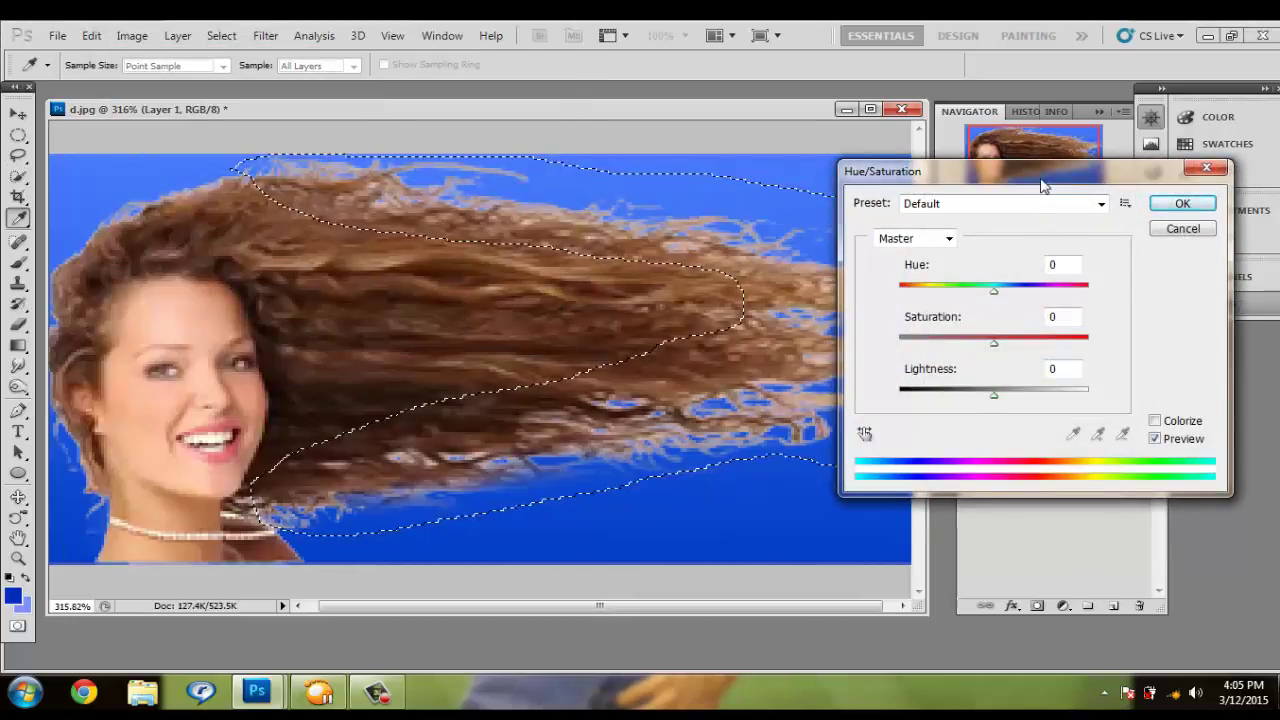
{"action": "left_click_drag", "start_coordinate": [1043, 174], "coordinate": [1141, 226]}
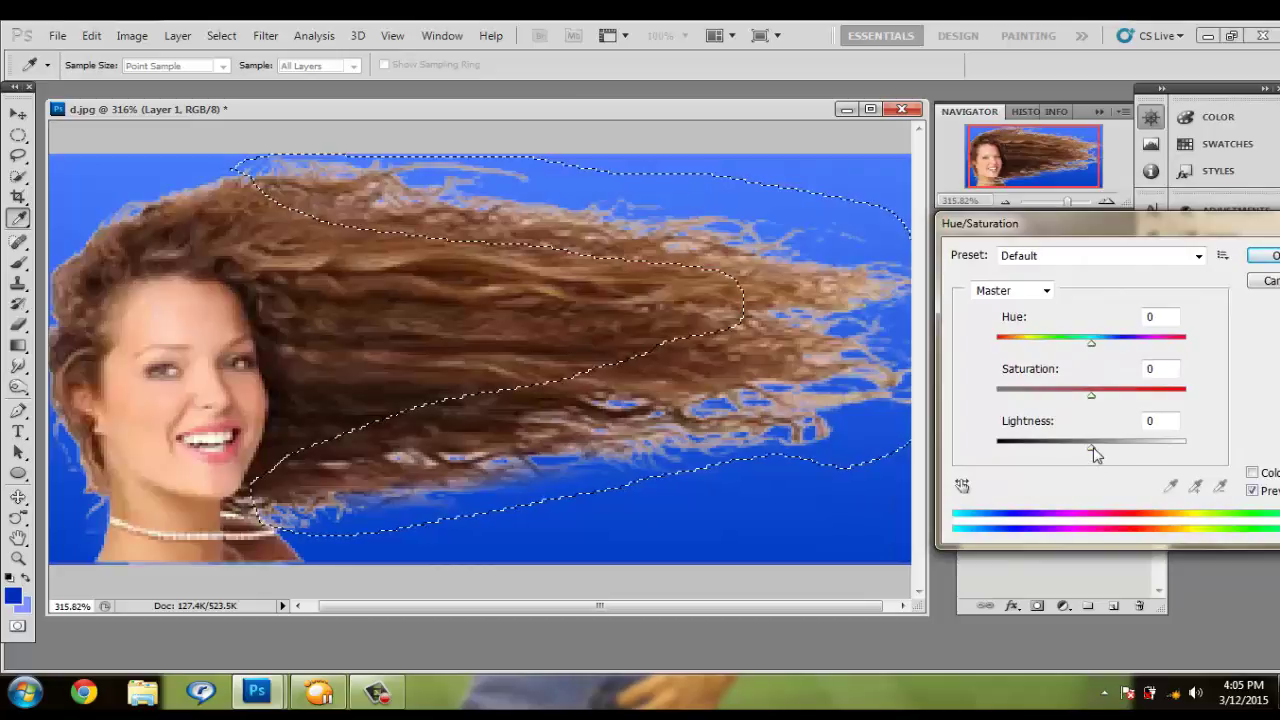
{"action": "mouse_move", "coordinate": [1091, 447]}
{"action": "left_mouse_down"}
{"action": "mouse_move", "coordinate": [1050, 462]}
{"action": "mouse_move", "coordinate": [1073, 455]}
{"action": "left_mouse_up"}
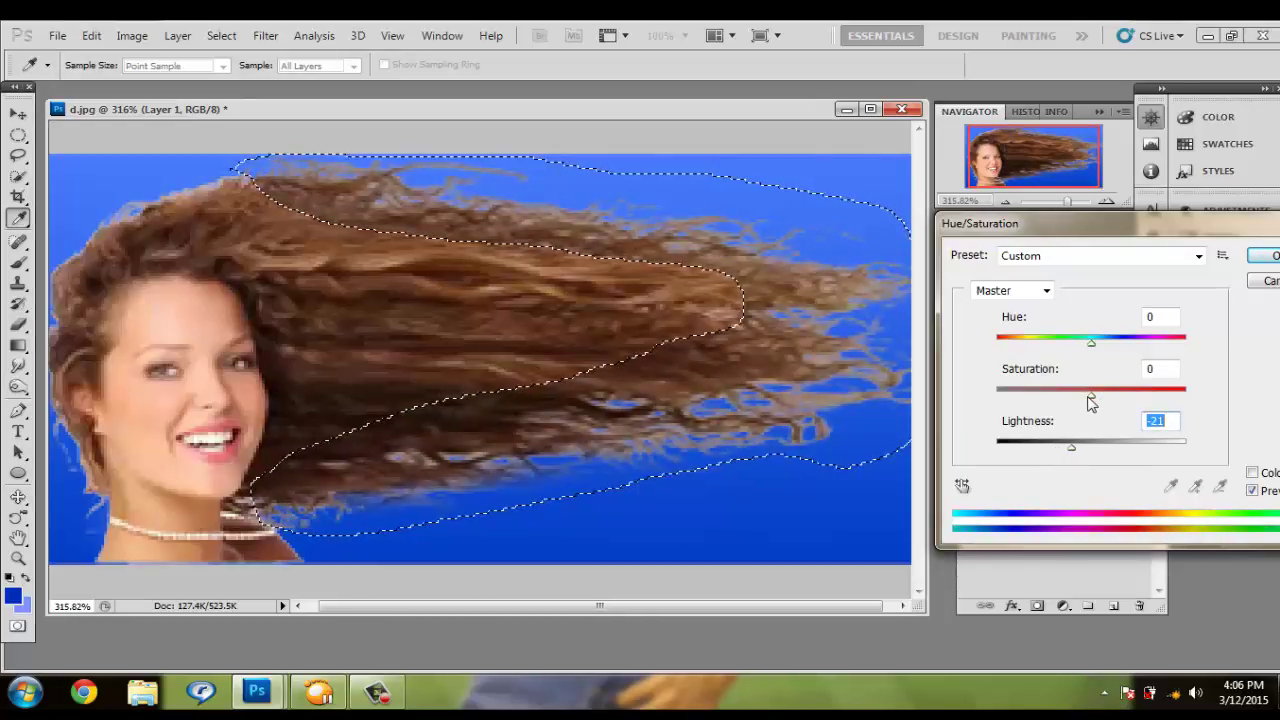
{"action": "mouse_move", "coordinate": [1092, 400]}
{"action": "left_mouse_down"}
{"action": "mouse_move", "coordinate": [1180, 398]}
{"action": "mouse_move", "coordinate": [1006, 400]}
{"action": "mouse_move", "coordinate": [1017, 408]}
{"action": "left_mouse_up"}
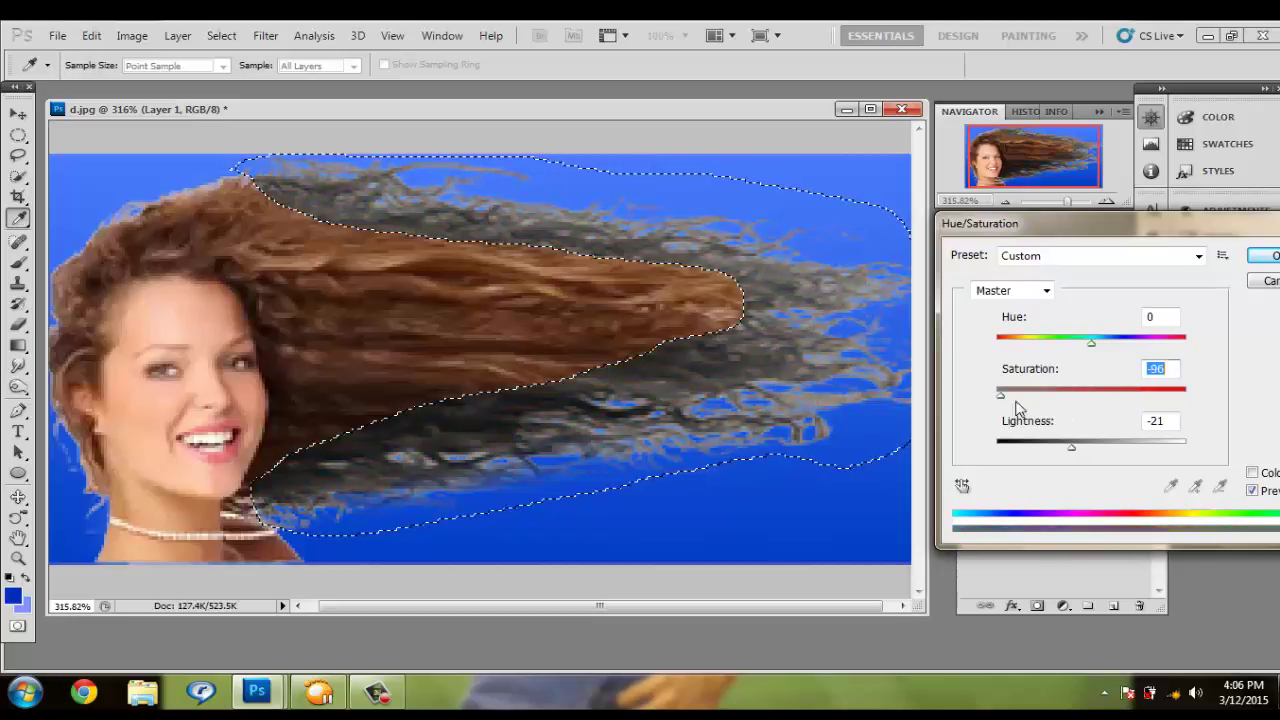
{"action": "left_click_drag", "start_coordinate": [1092, 340], "coordinate": [998, 340]}
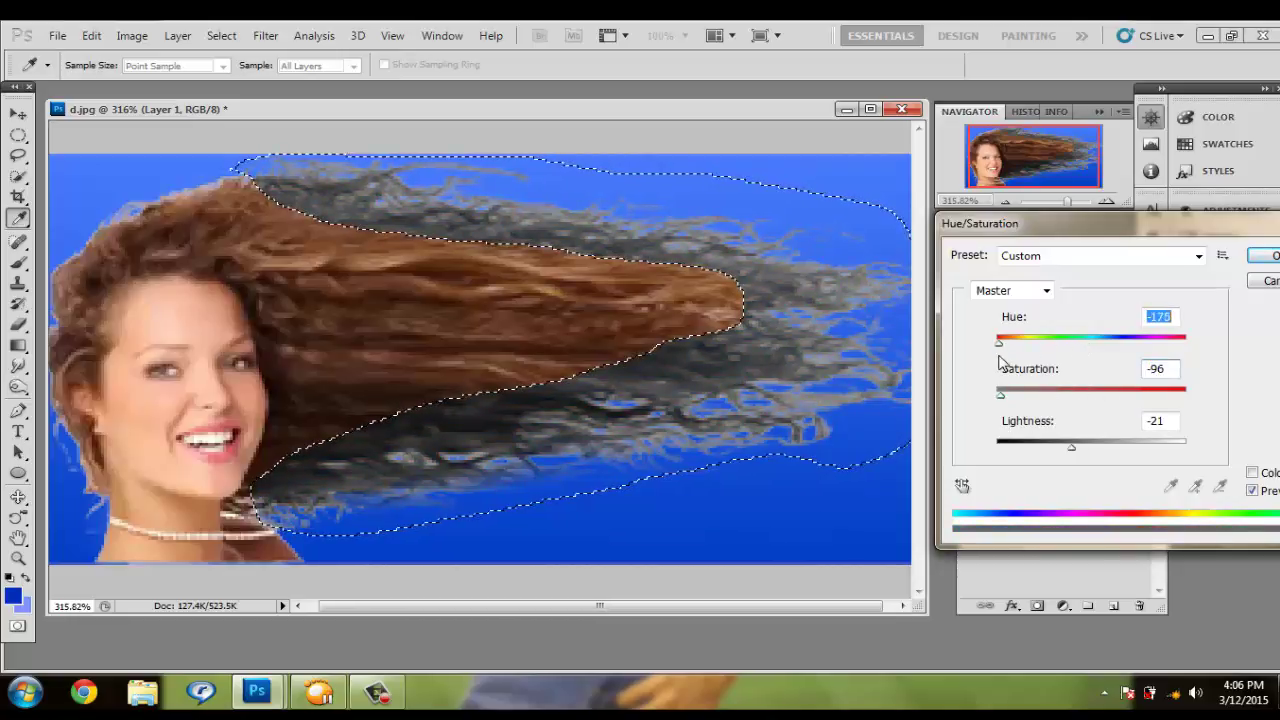
{"action": "left_click_drag", "start_coordinate": [1071, 447], "coordinate": [997, 447]}
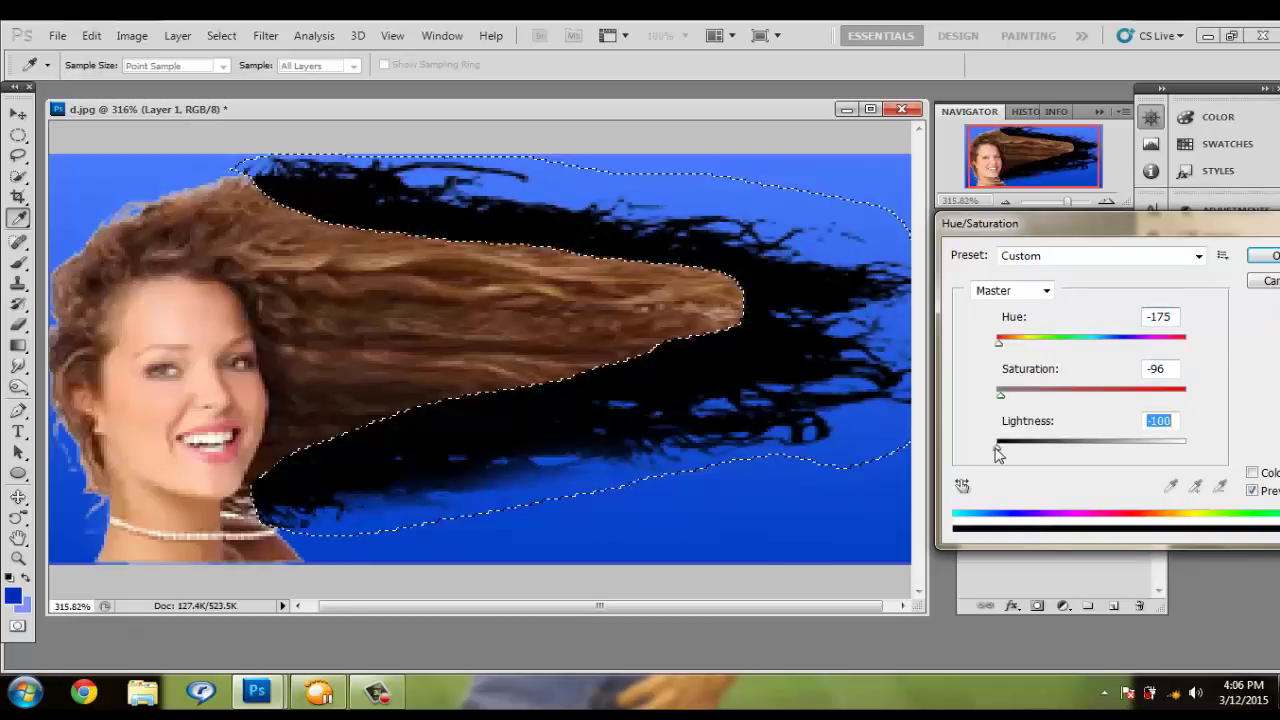
{"action": "left_click_drag", "start_coordinate": [1138, 218], "coordinate": [1063, 222]}
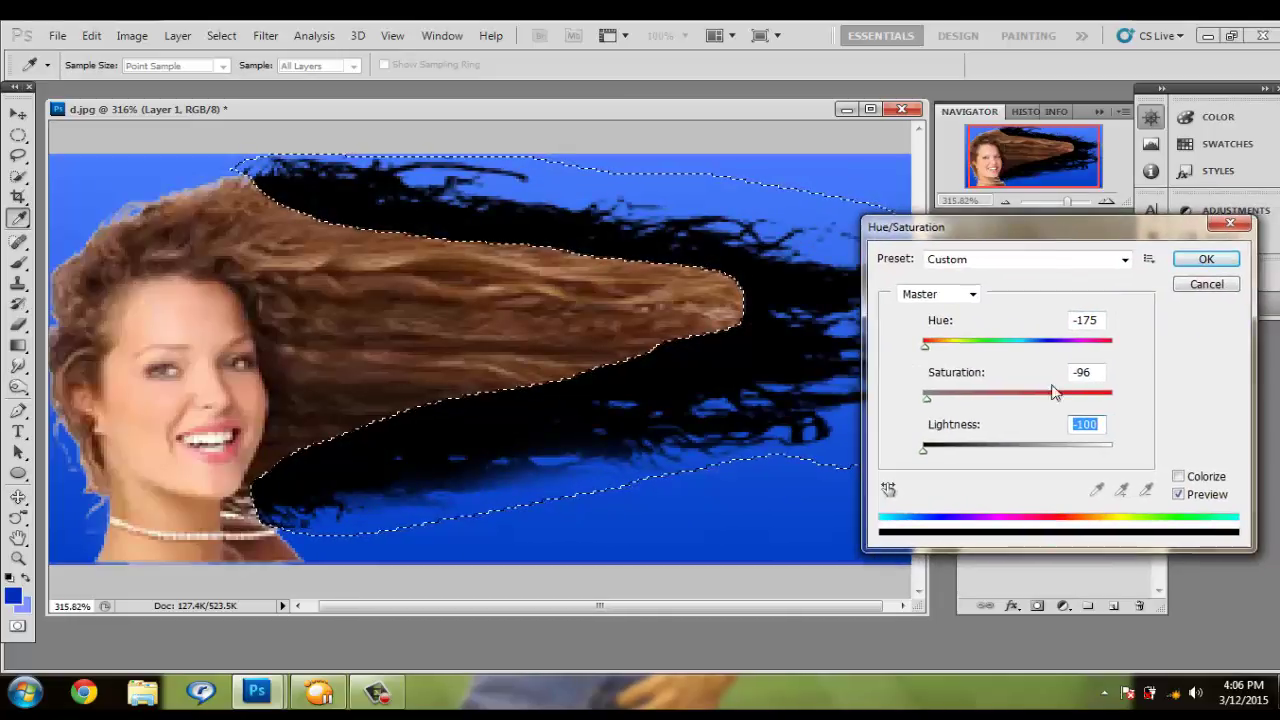
{"action": "left_click_drag", "start_coordinate": [926, 449], "coordinate": [1010, 449]}
{"action": "left_click", "coordinate": [1204, 284]}
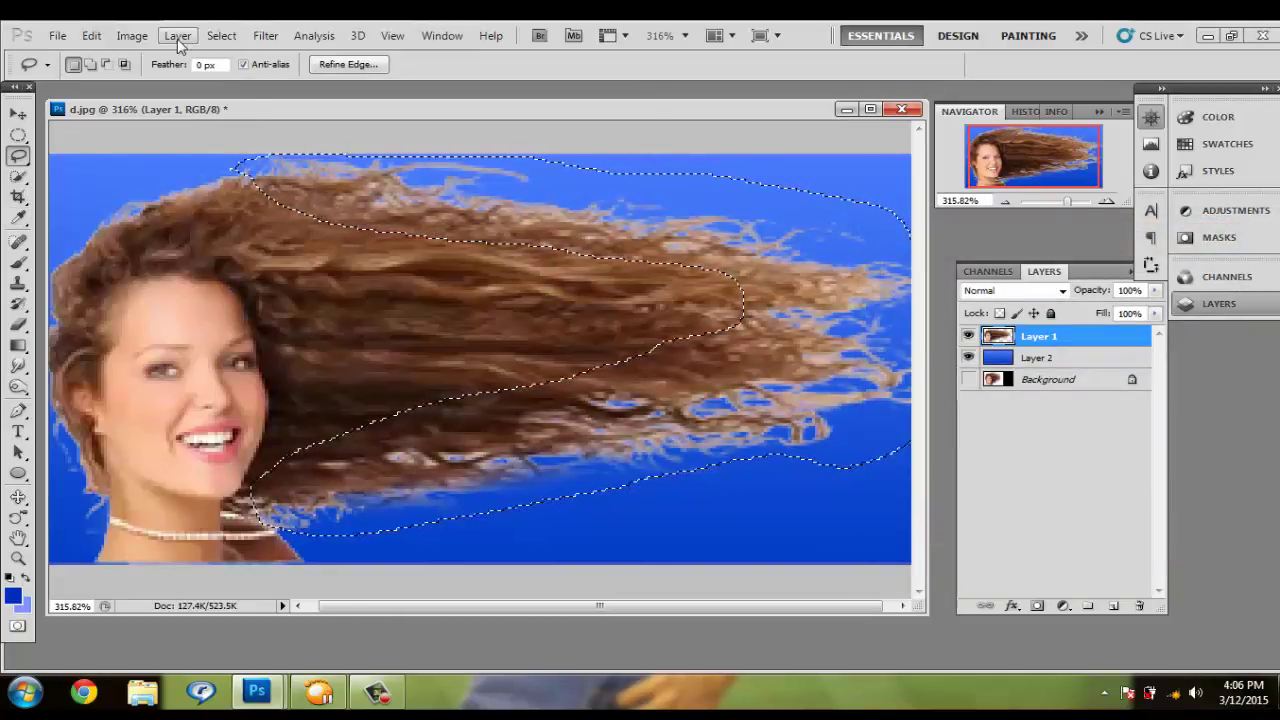
{"action": "left_click", "coordinate": [132, 35]}
{"action": "mouse_move", "coordinate": [161, 80]}
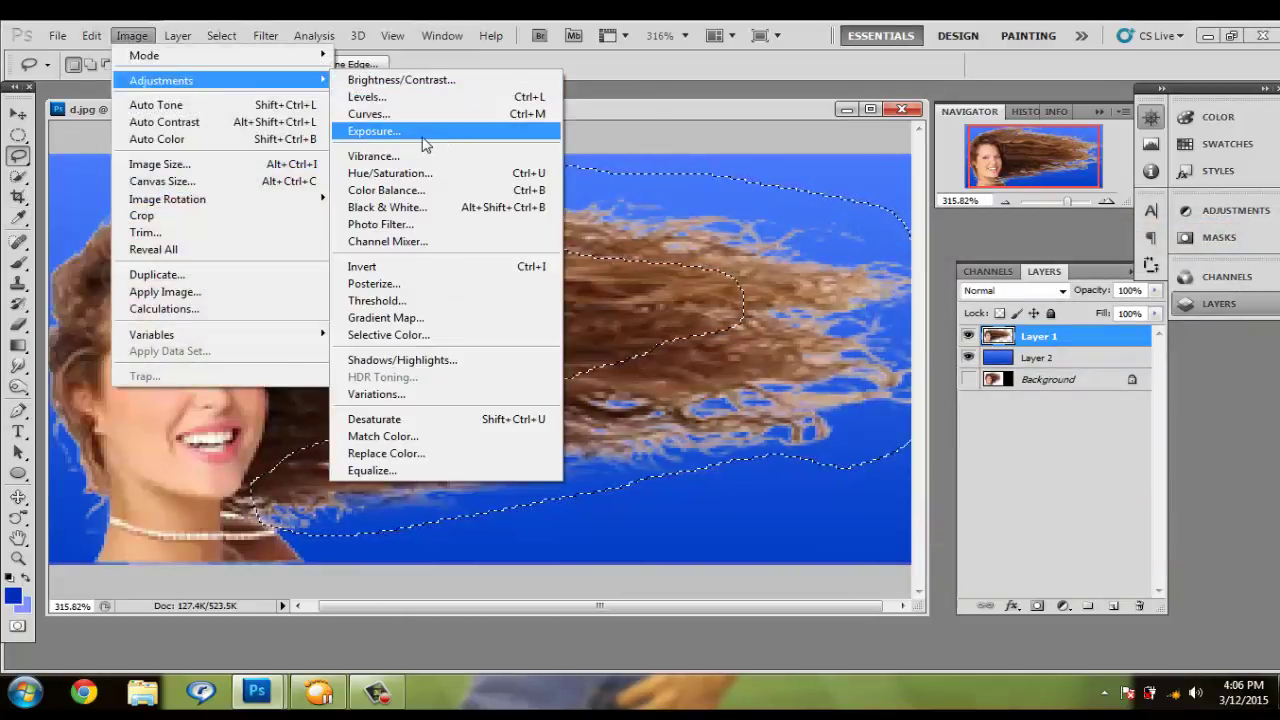
{"action": "left_click", "coordinate": [424, 146]}
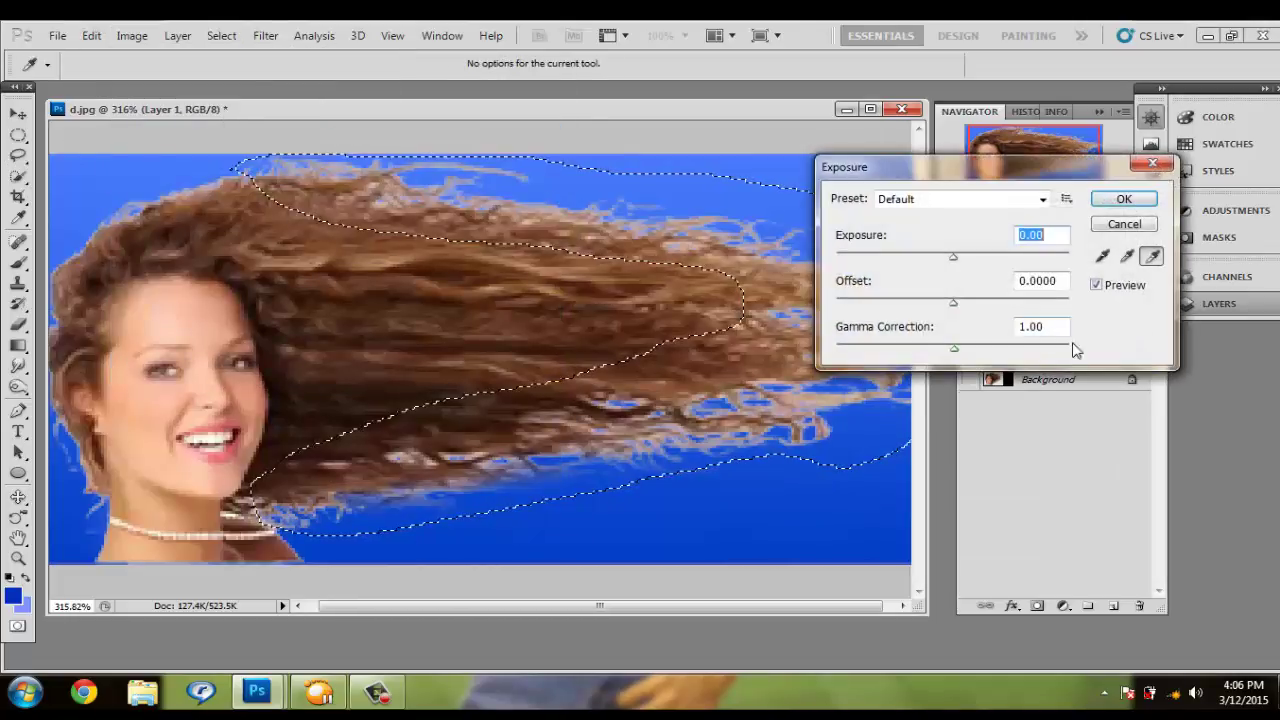
{"action": "mouse_move", "coordinate": [952, 256]}
{"action": "left_mouse_down"}
{"action": "mouse_move", "coordinate": [980, 256]}
{"action": "mouse_move", "coordinate": [934, 264]}
{"action": "left_mouse_up"}
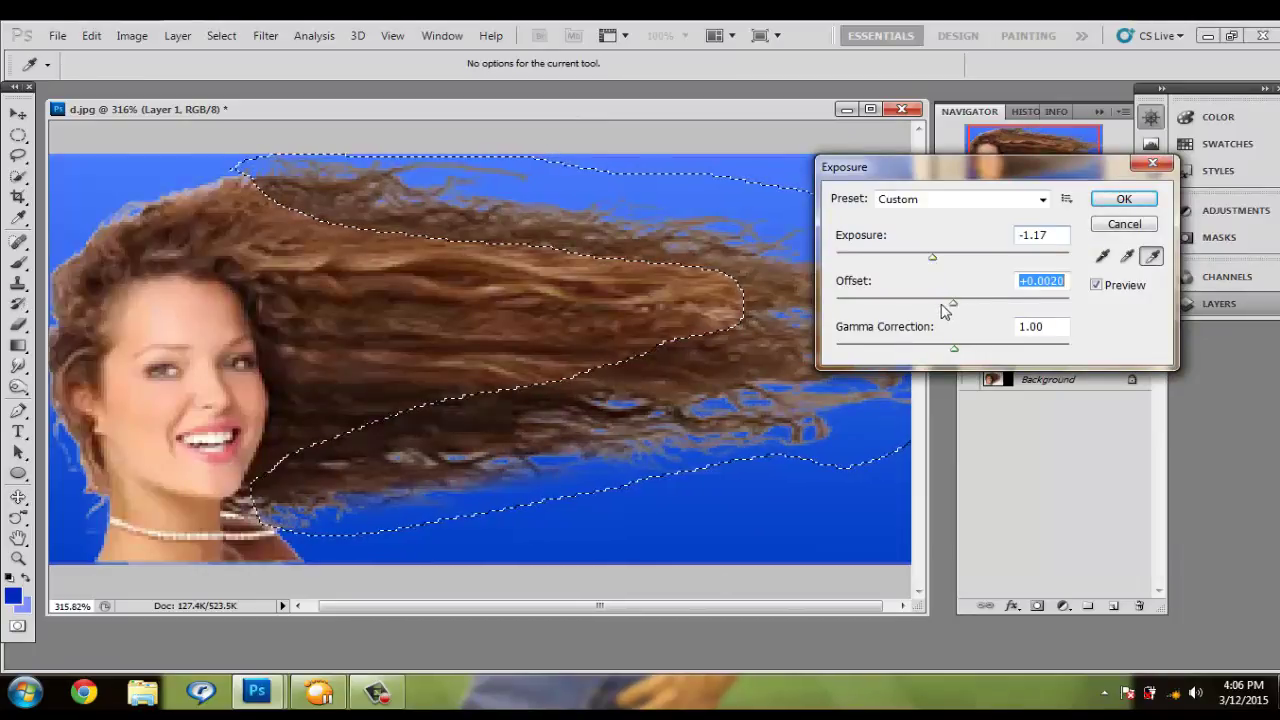
{"action": "left_click_drag", "start_coordinate": [953, 301], "coordinate": [921, 301]}
{"action": "left_click_drag", "start_coordinate": [956, 350], "coordinate": [866, 349]}
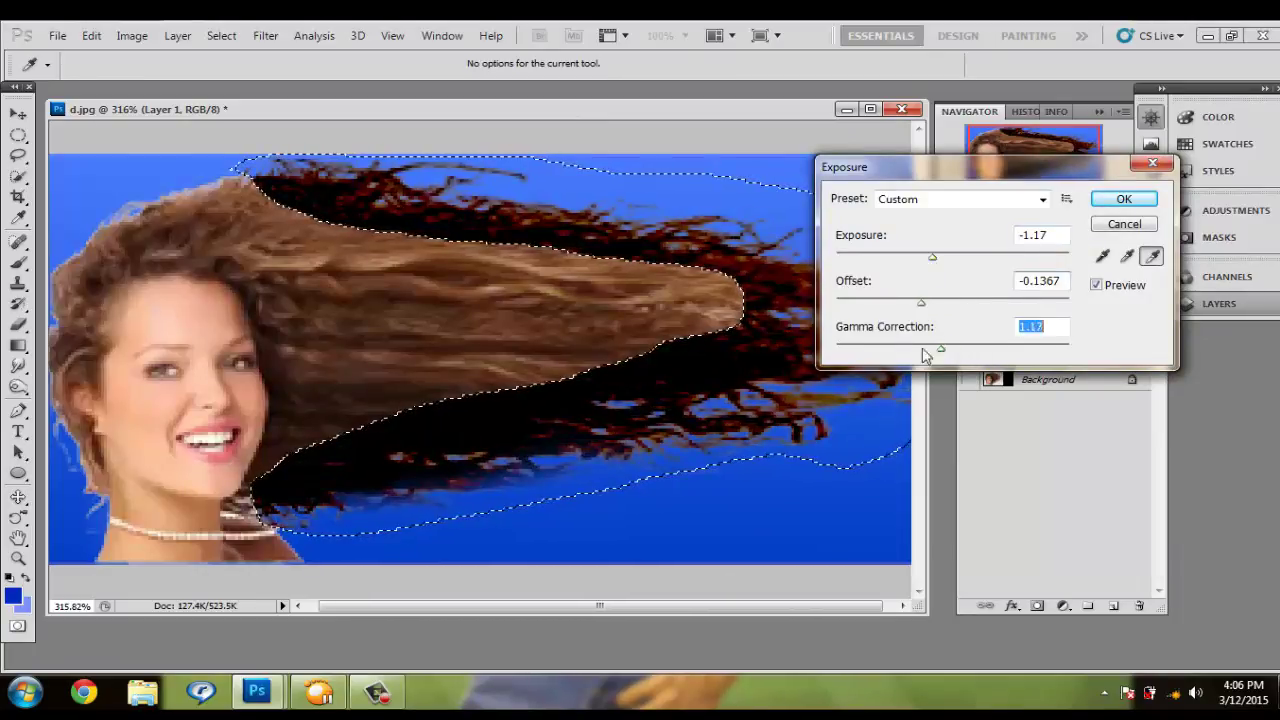
{"action": "left_click", "coordinate": [1120, 225]}
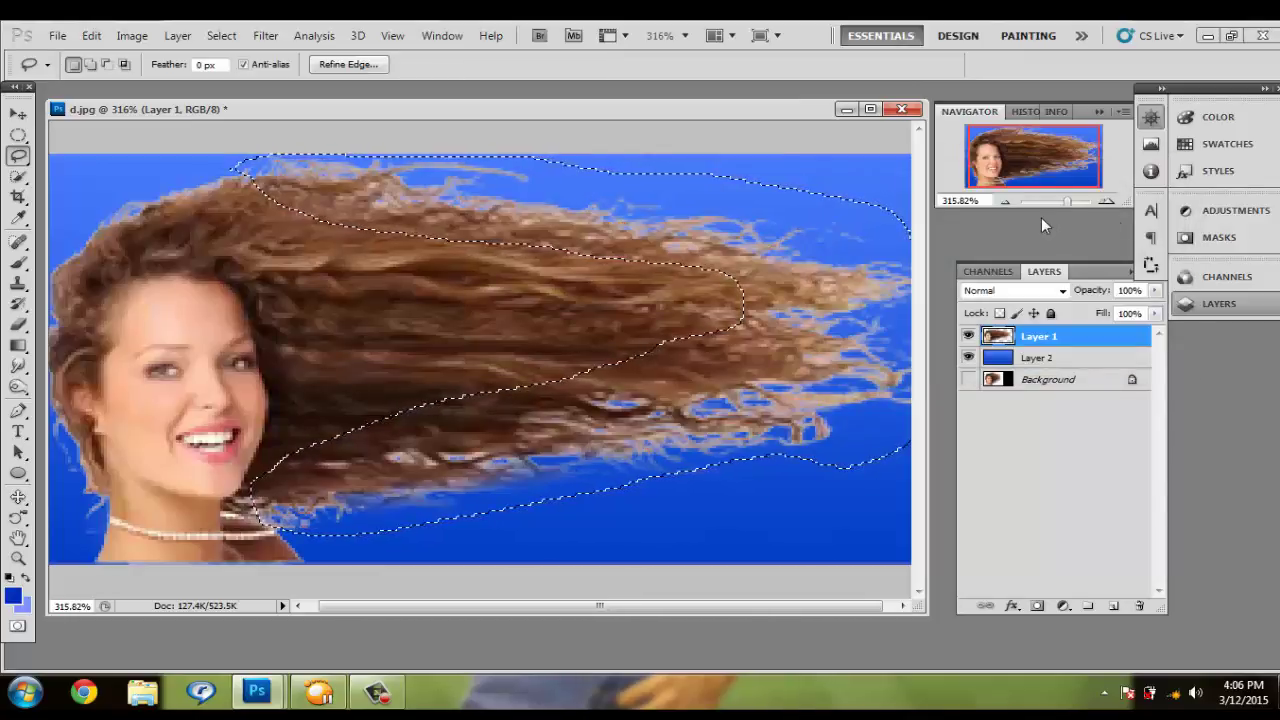
- Deselect the hair and stop the screen recording
{"action": "left_click", "coordinate": [290, 171]}
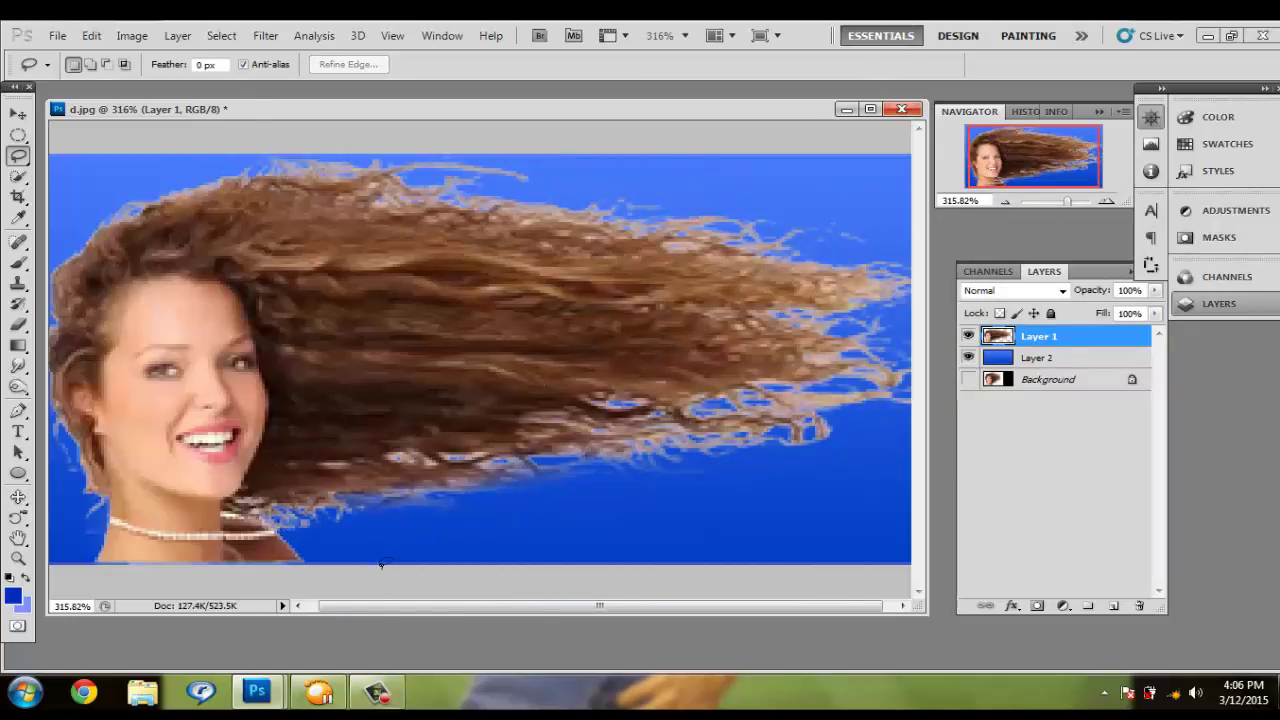
{"action": "left_click", "coordinate": [378, 692]}
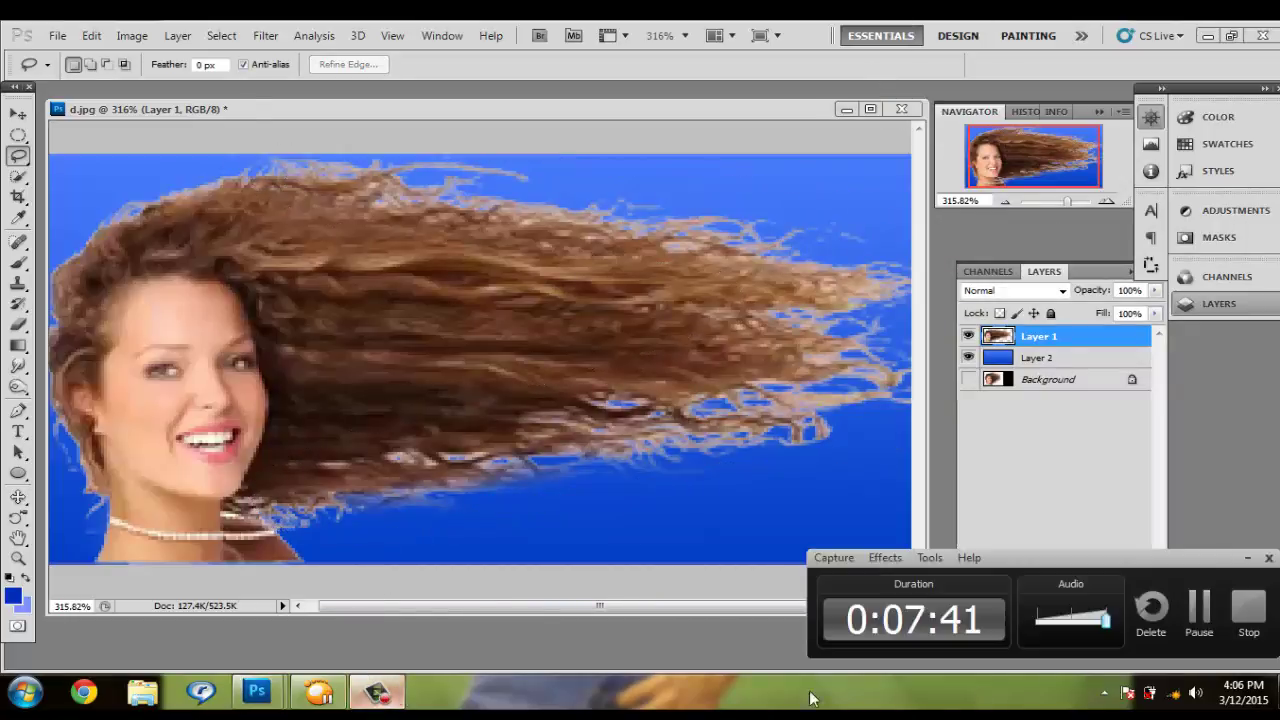
{"action": "left_click", "coordinate": [1248, 612]}
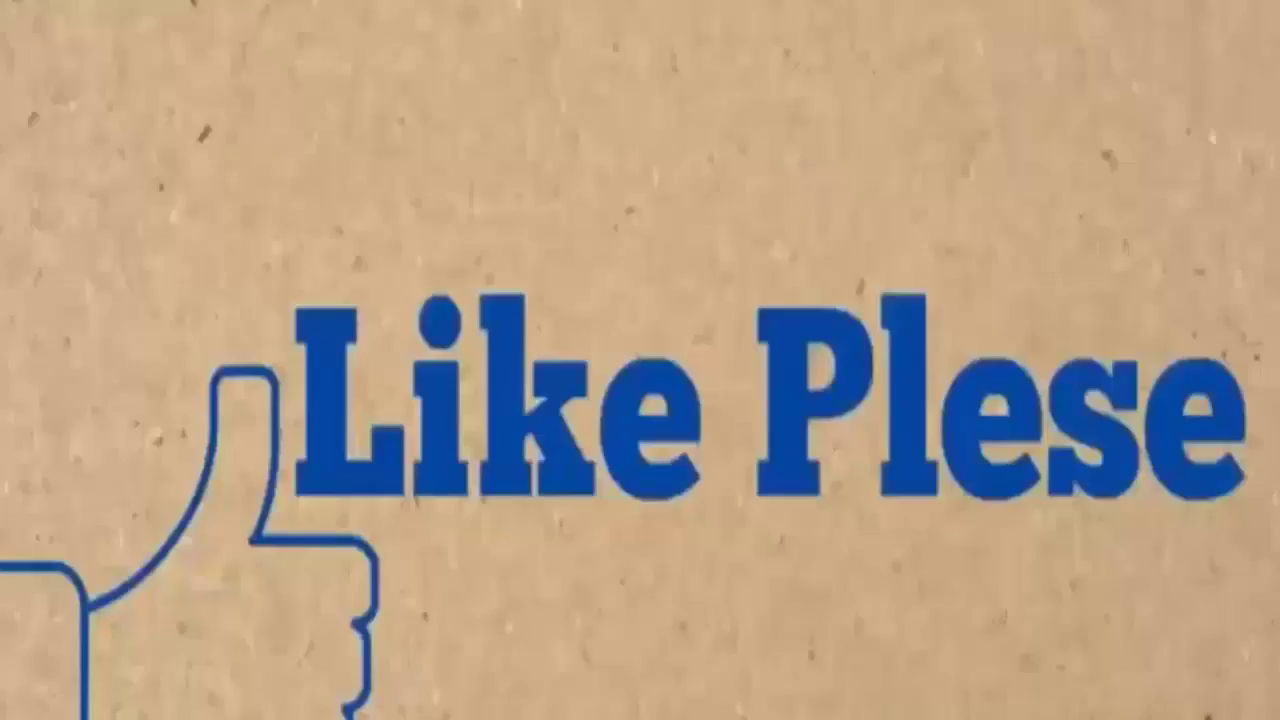